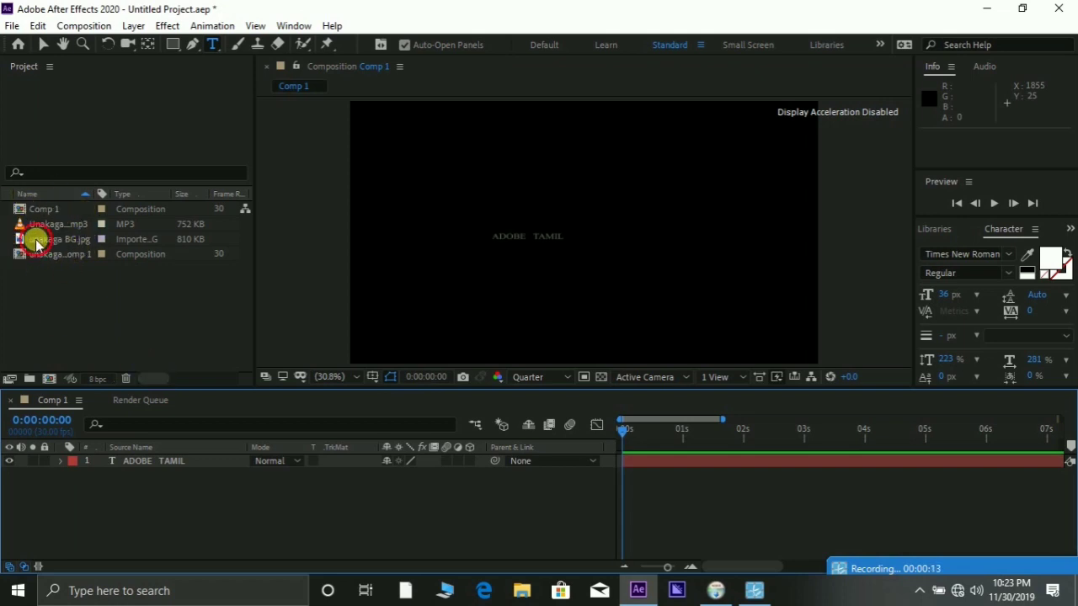
- Add the unakaga BG.jpg image and the Unakaga mp3 audio to Comp 1 beneath the ADOBE TAMIL text layer
left_click_drag(36, 240, 102, 487)
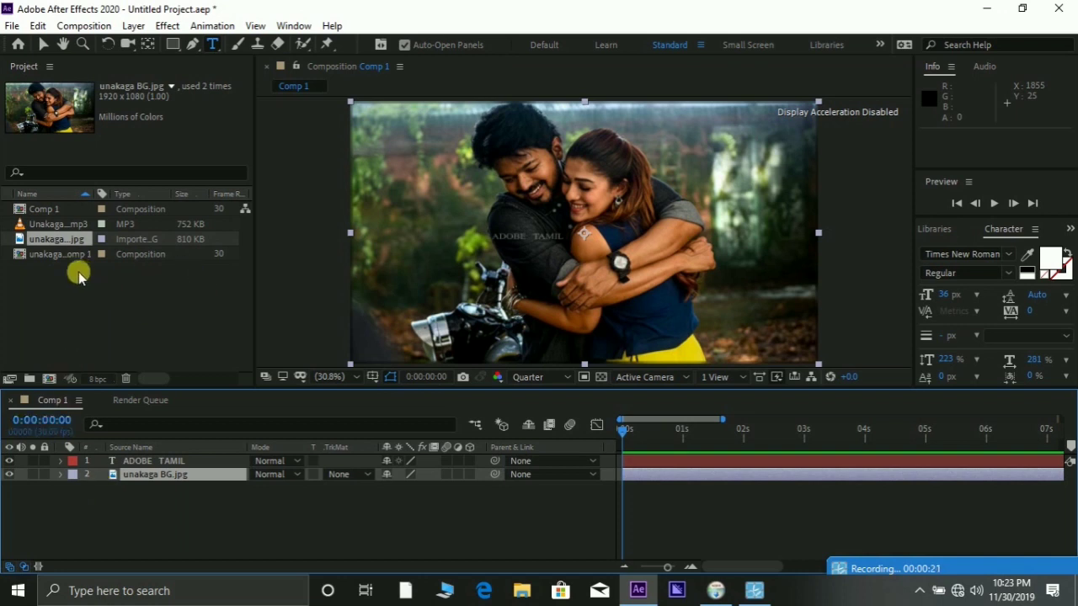
left_click_drag(29, 221, 101, 501)
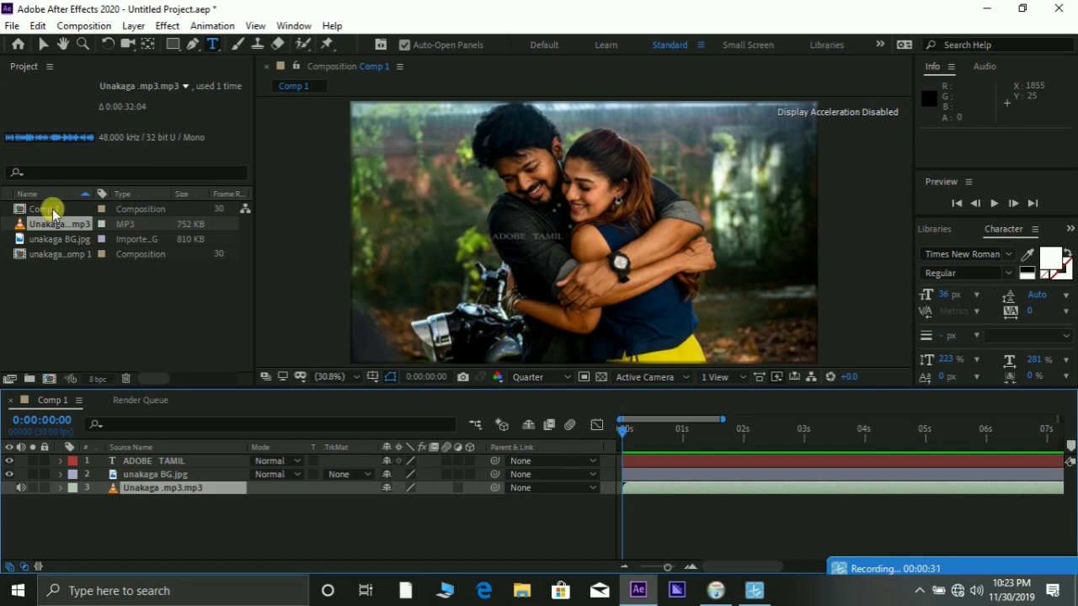
- Review the composition settings of Comp 1, including its duration, and accept them
left_click(51, 210)
right_click(67, 211)
left_click(82, 219)
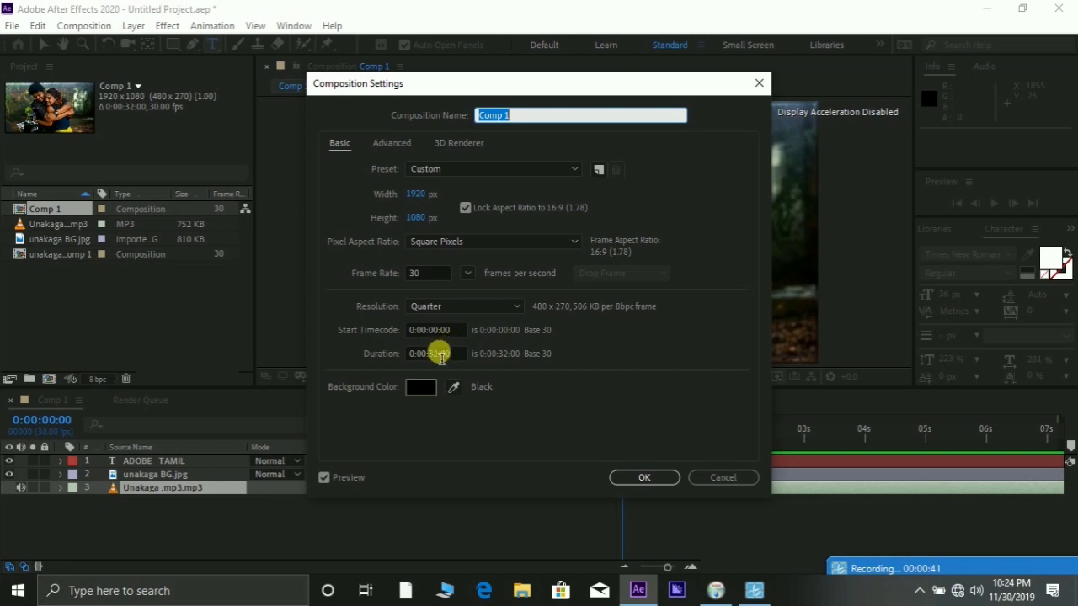
left_click(644, 477)
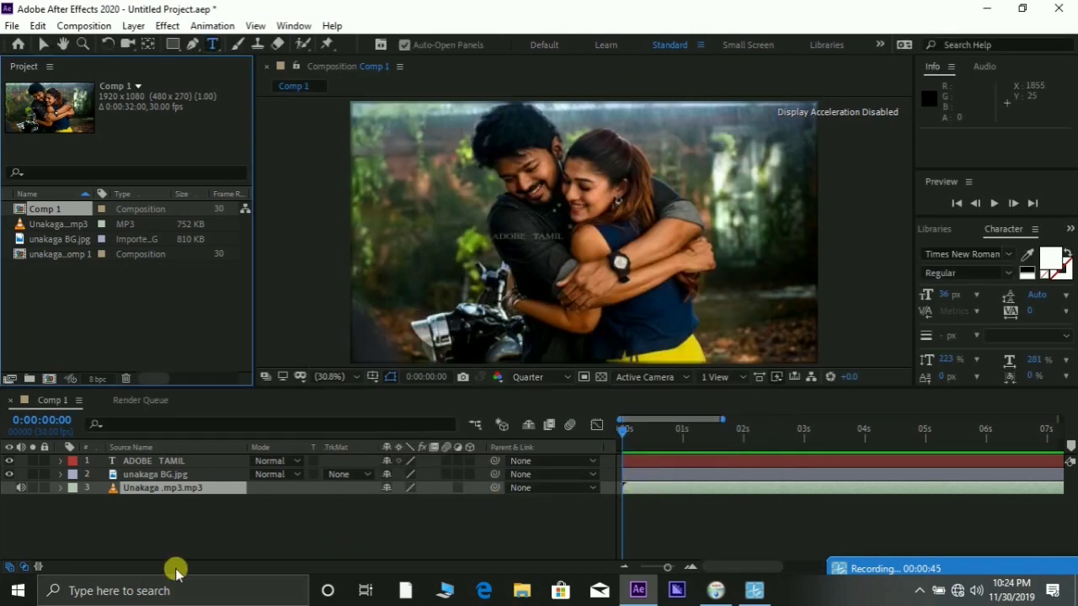
- Pre-compose the unakaga BG.jpg layer as "unakaga BG.jpg Comp 2", moving all attributes into the new composition
left_click(160, 475)
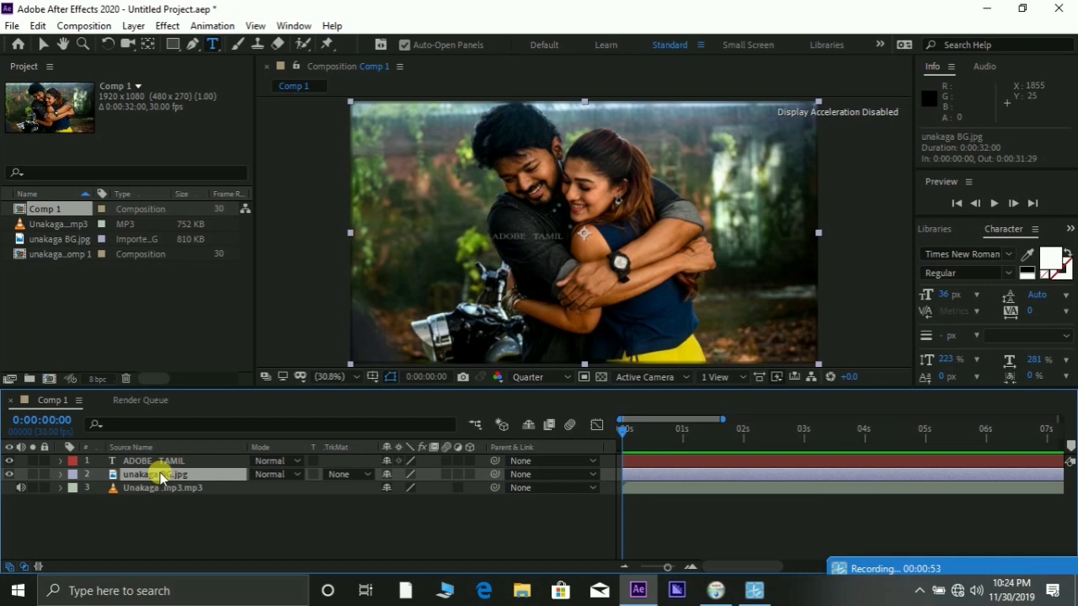
right_click(160, 475)
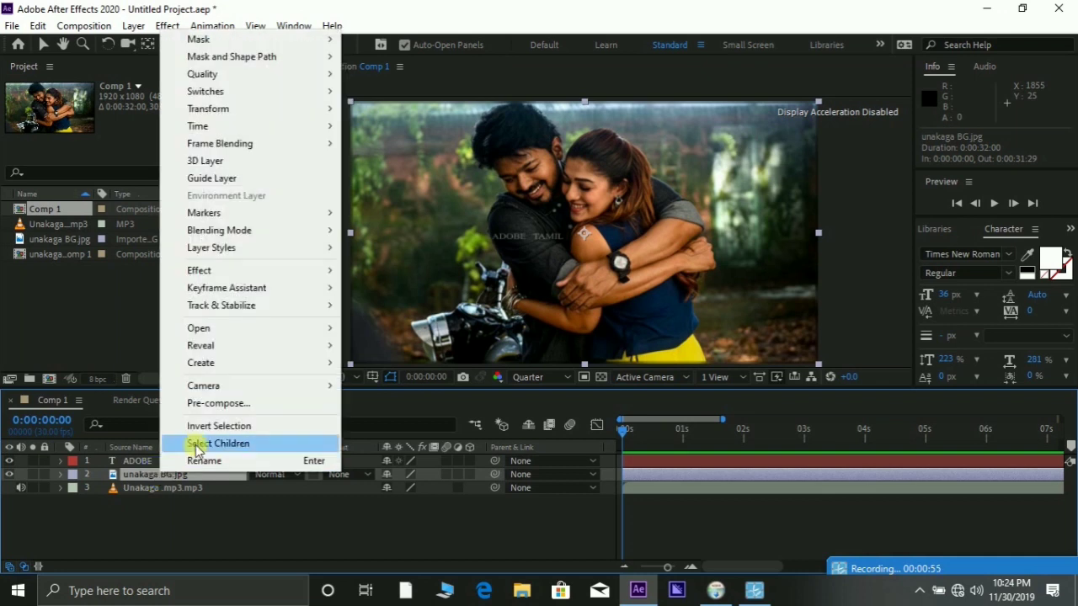
left_click(217, 406)
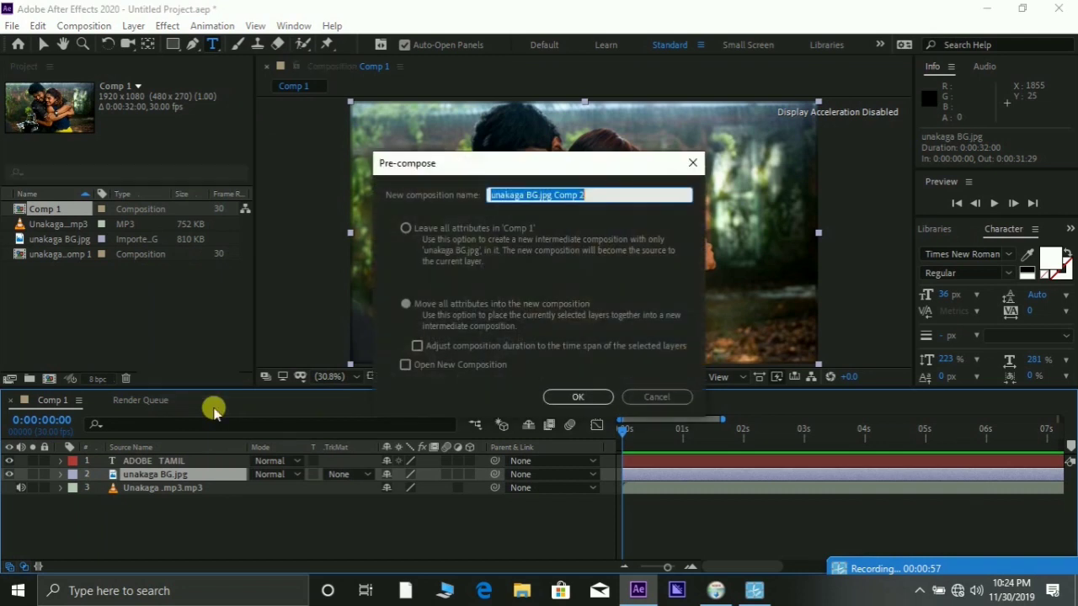
left_click(578, 397)
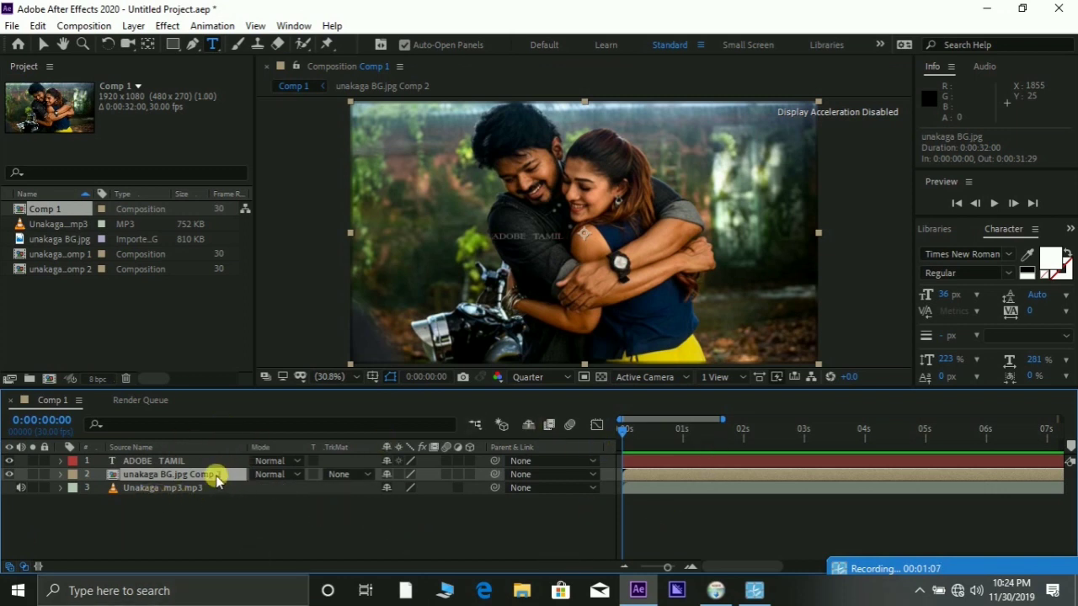
- Reduce the opacity of the pre-composed background layer to darken the image, and collapse its properties
key("t")
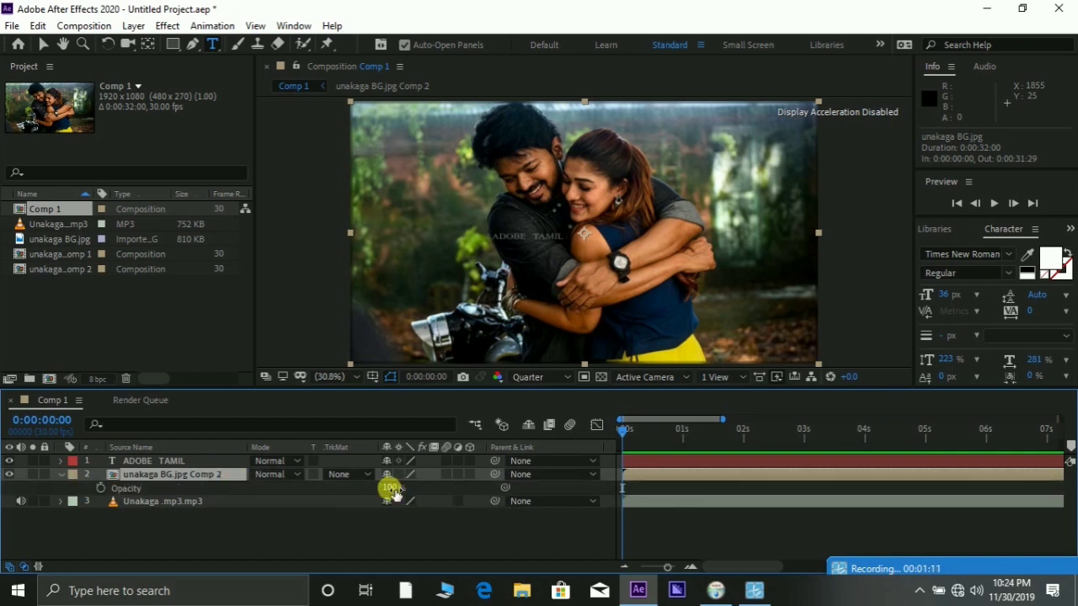
left_click_drag(391, 490, 374, 493)
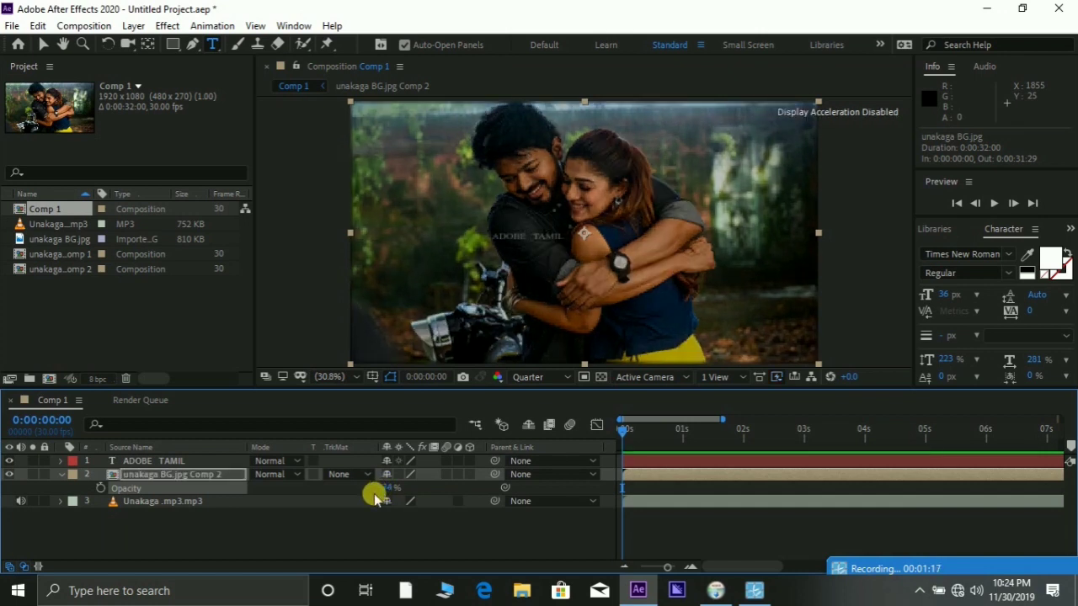
left_click(60, 474)
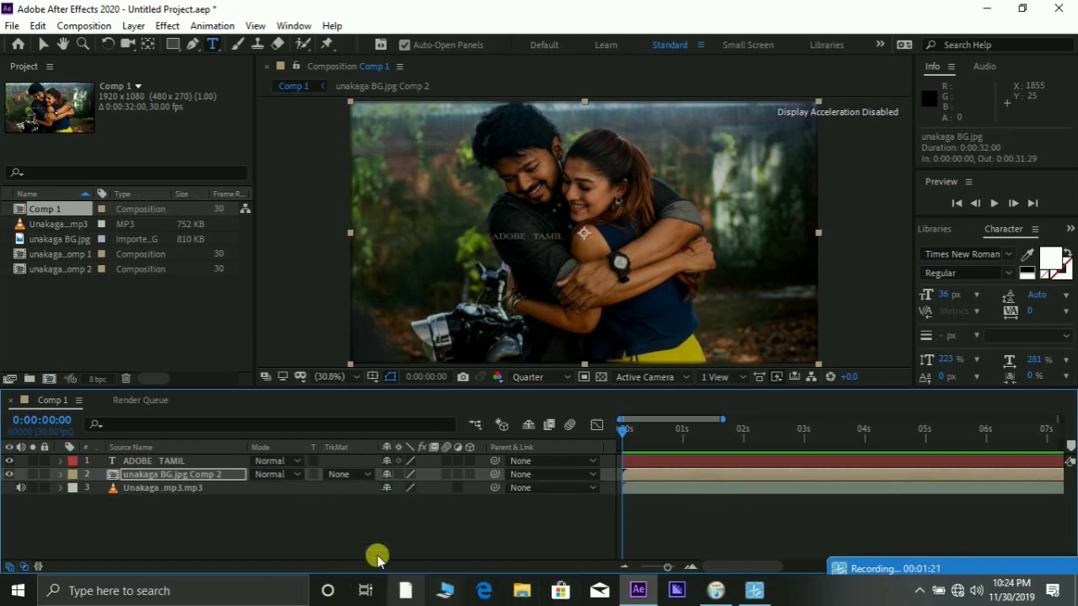
- Create a new text layer in Comp 1 with the first lyric line "Dhenam Nee Thoongum"
right_click(332, 520)
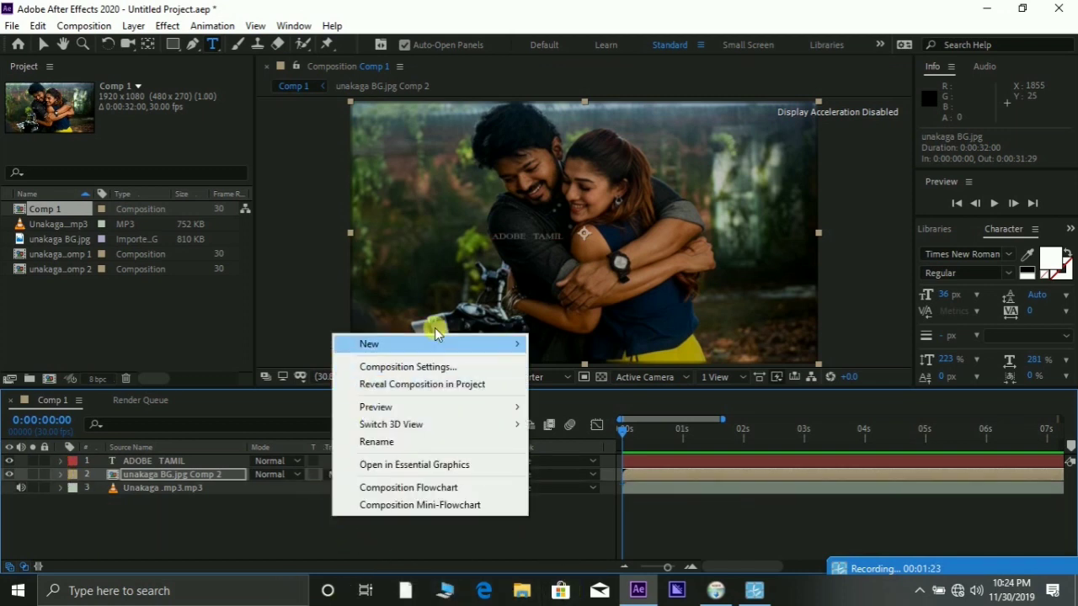
mouse_move(447, 350)
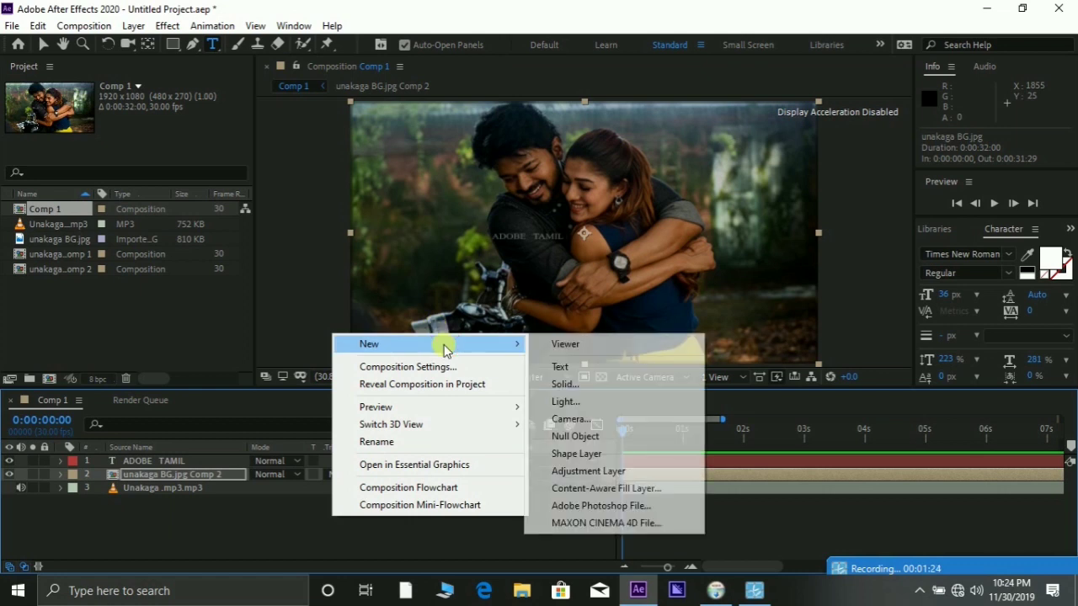
left_click(627, 366)
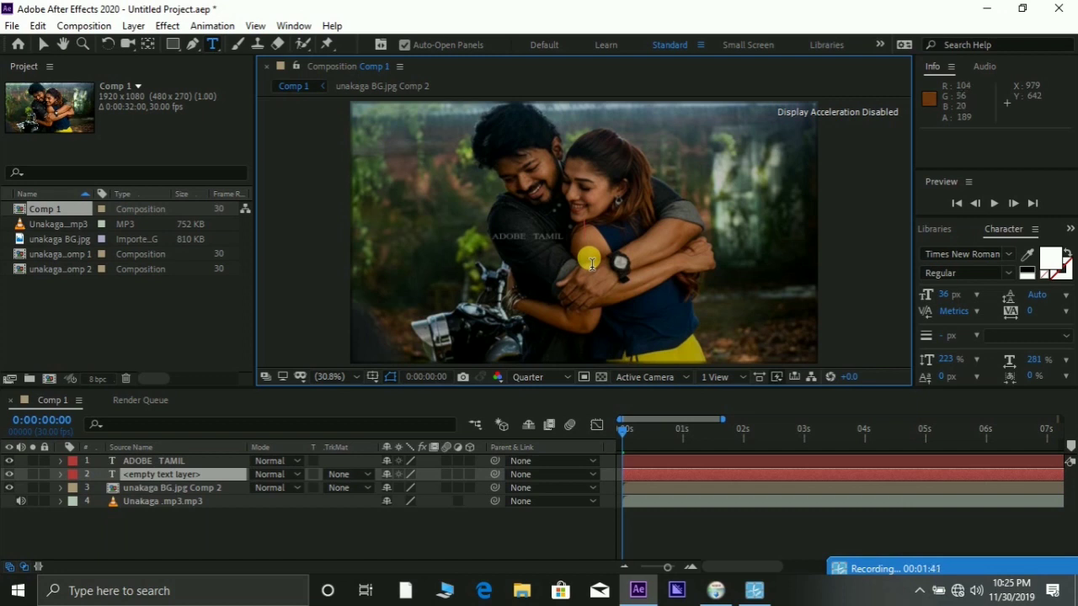
type("Dh")
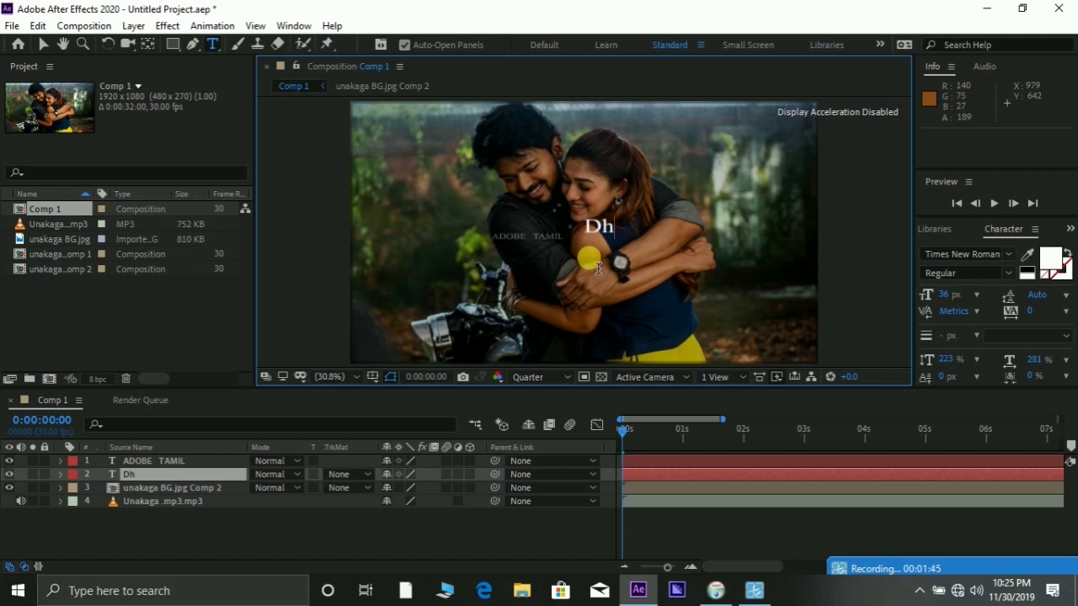
type("enam")
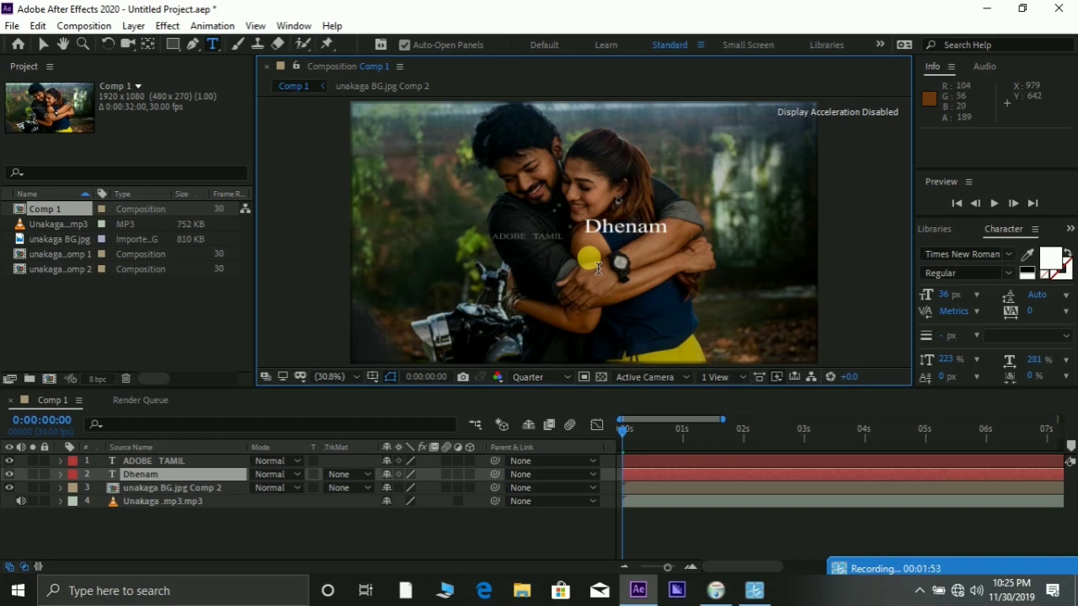
type(" Nee")
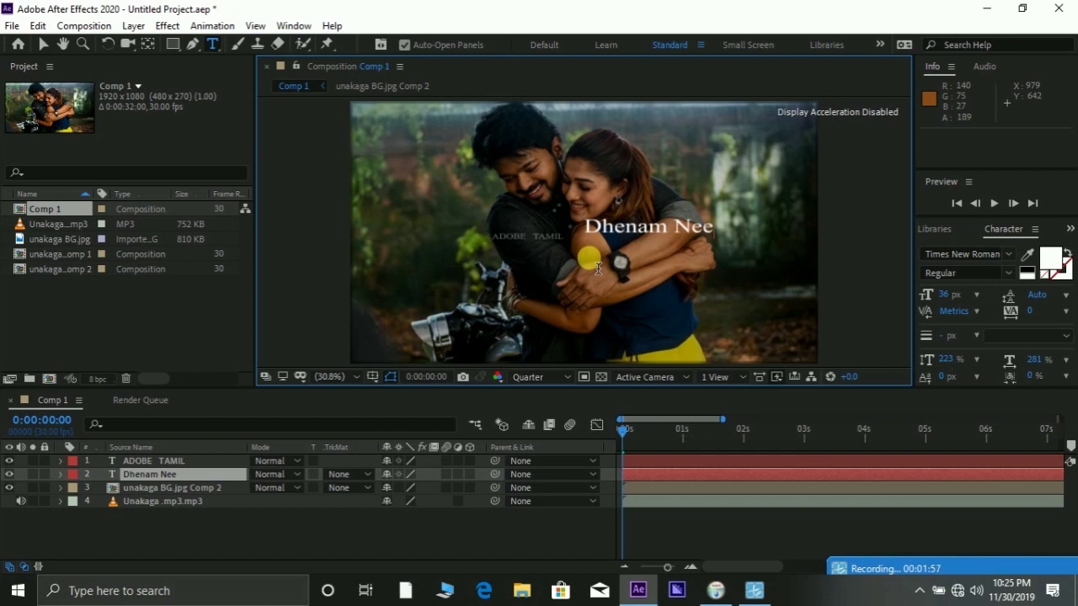
type(" Thoon")
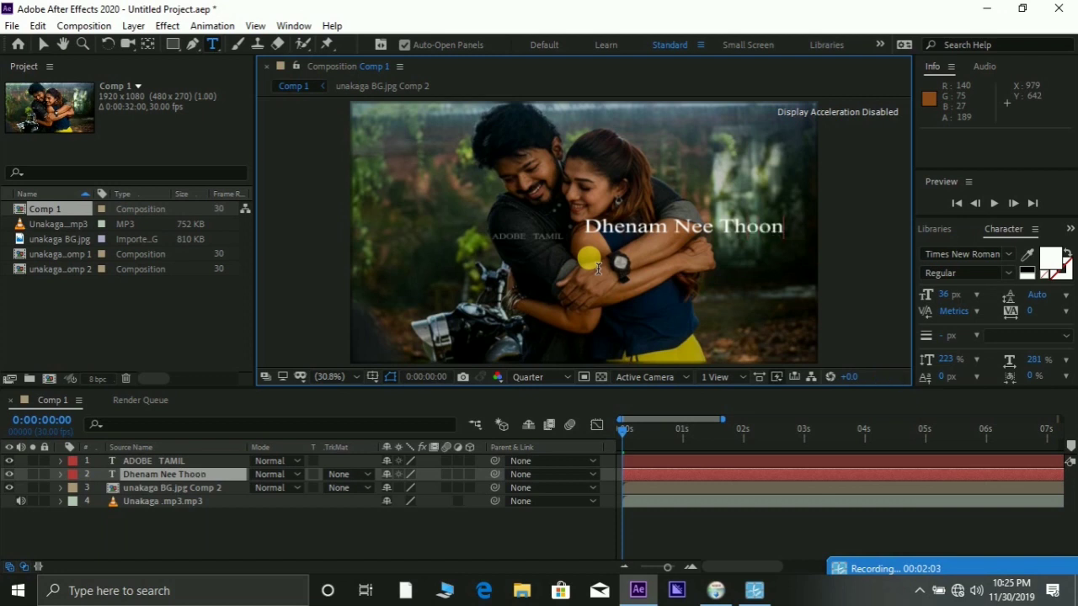
type("gum")
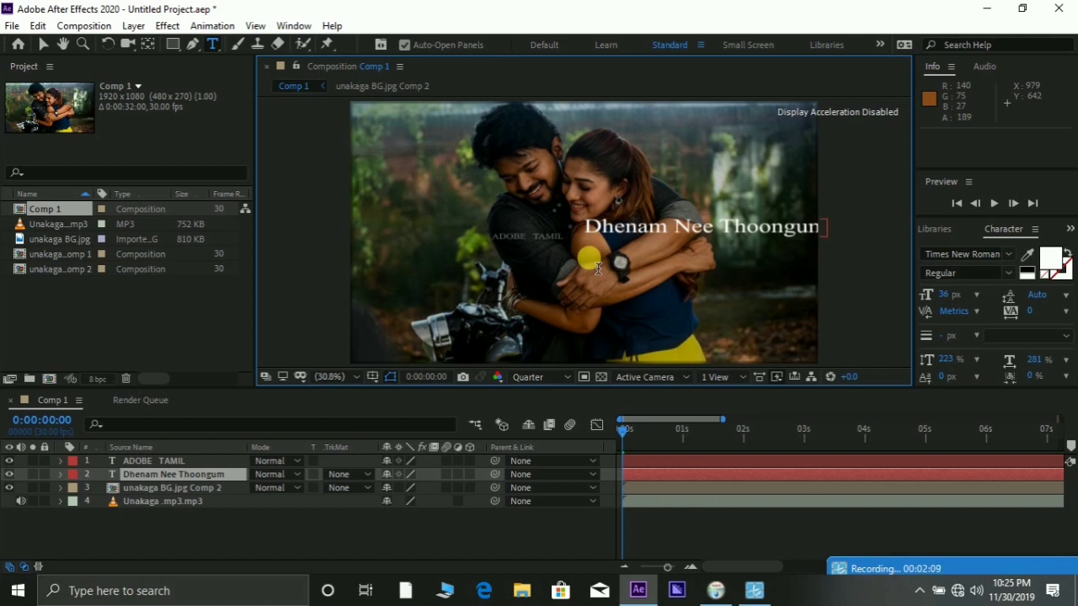
- Add a second line reading "Vara Dhan" to the lyric text layer
key("Return")
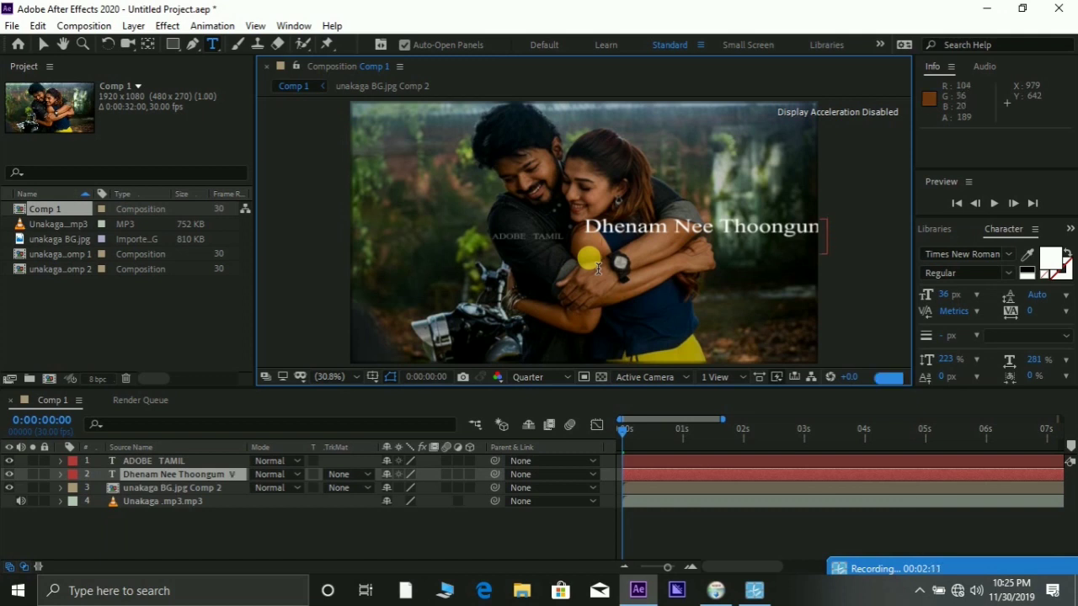
type("Va")
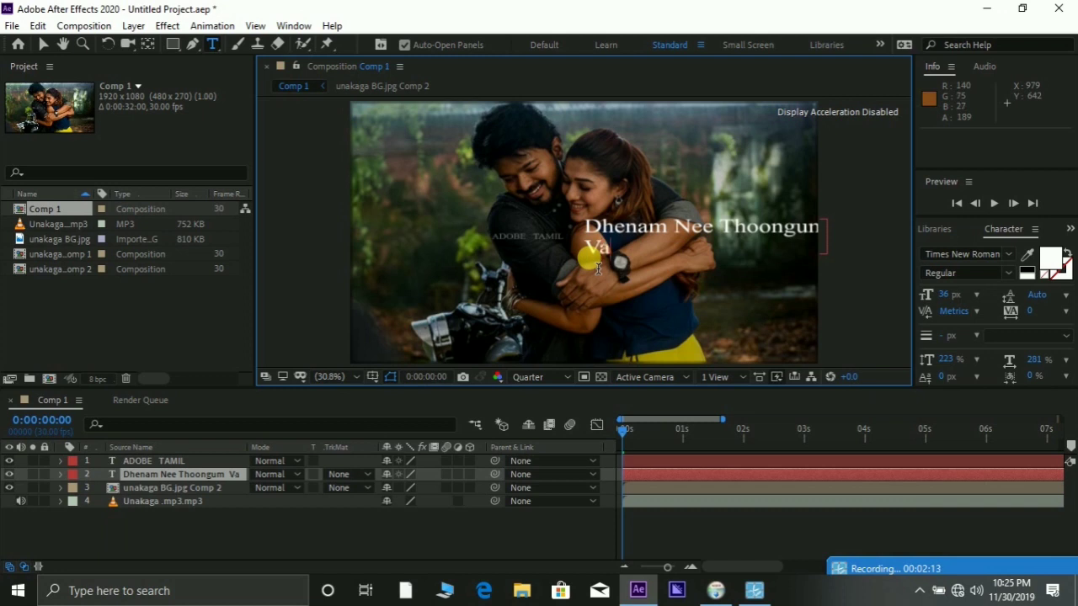
type("ra")
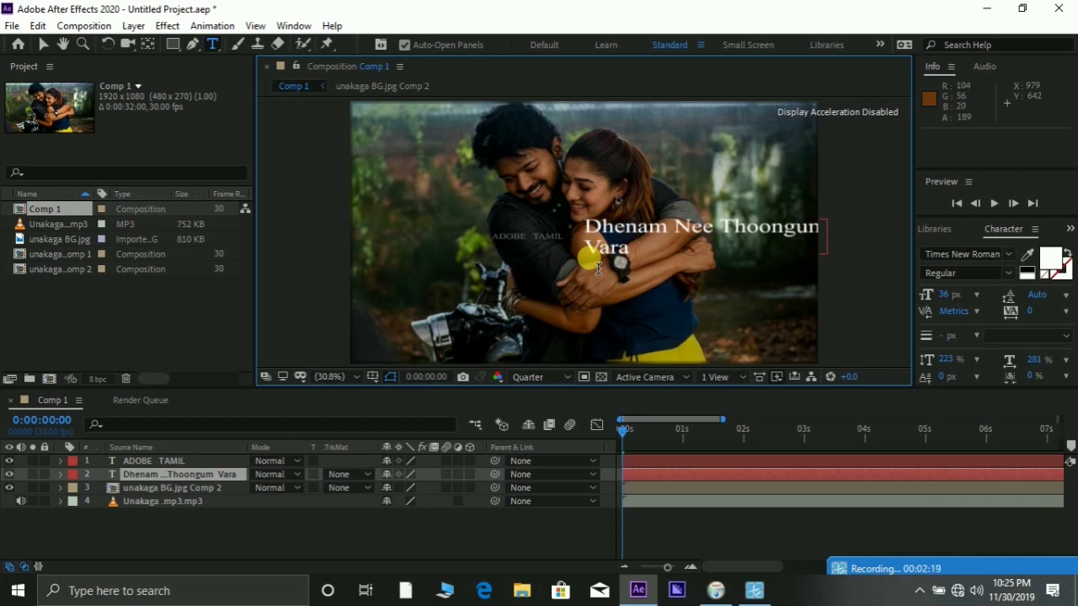
type(" DD")
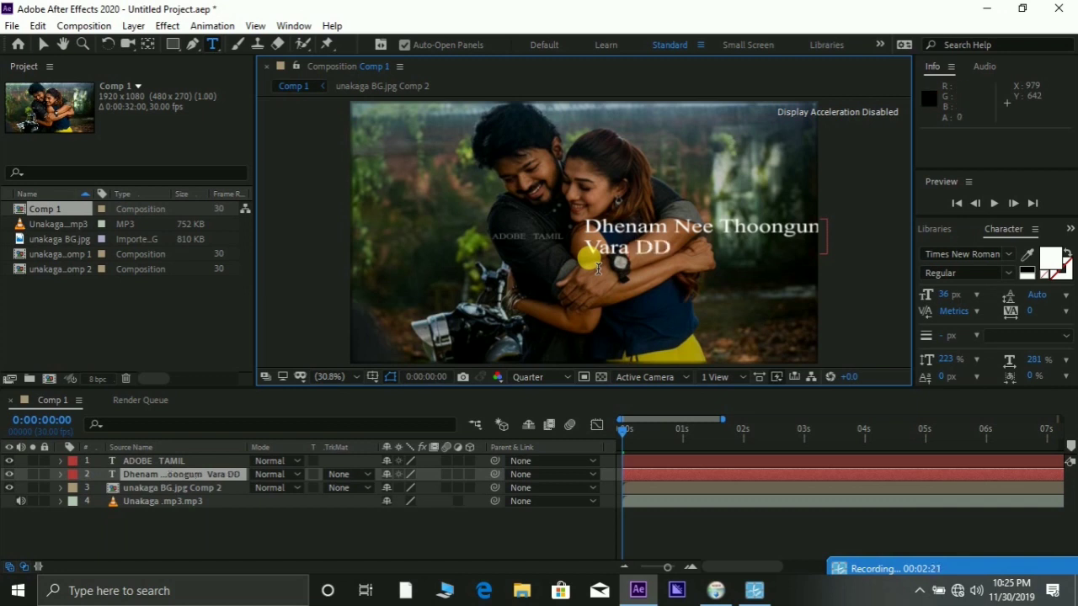
key("BackSpace")
type("han")
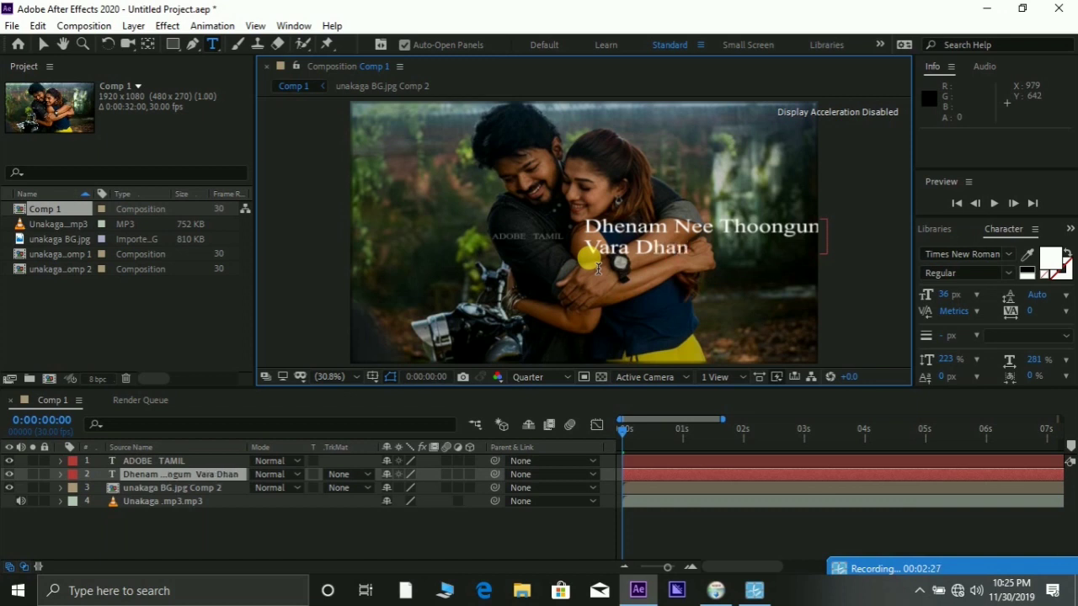
- Add a third line reading "En Vazhkaiye." to the lyric text layer
key("Return")
type("En")
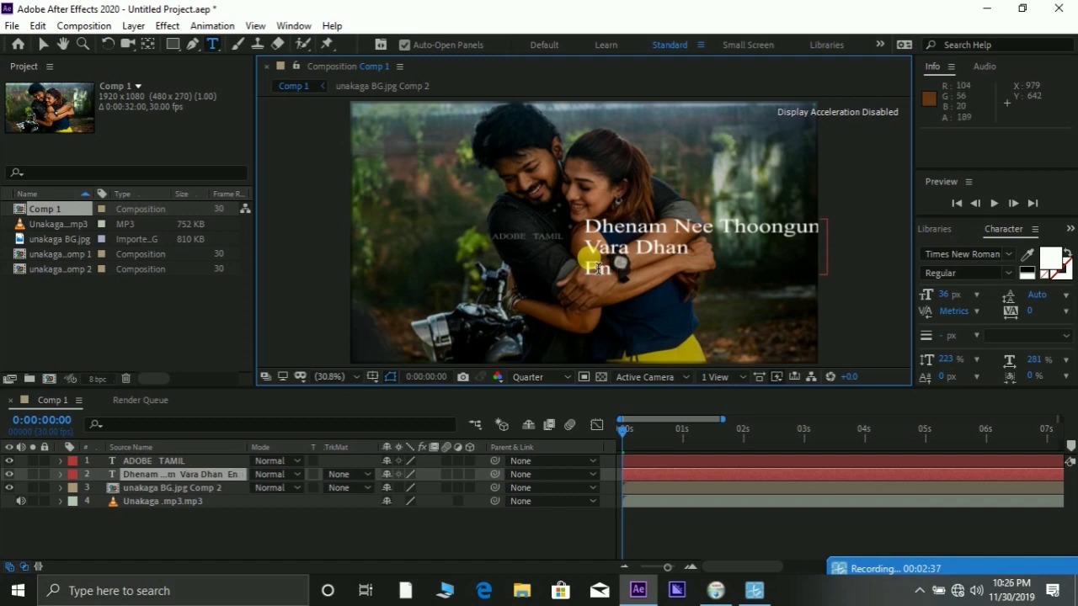
type(" Va")
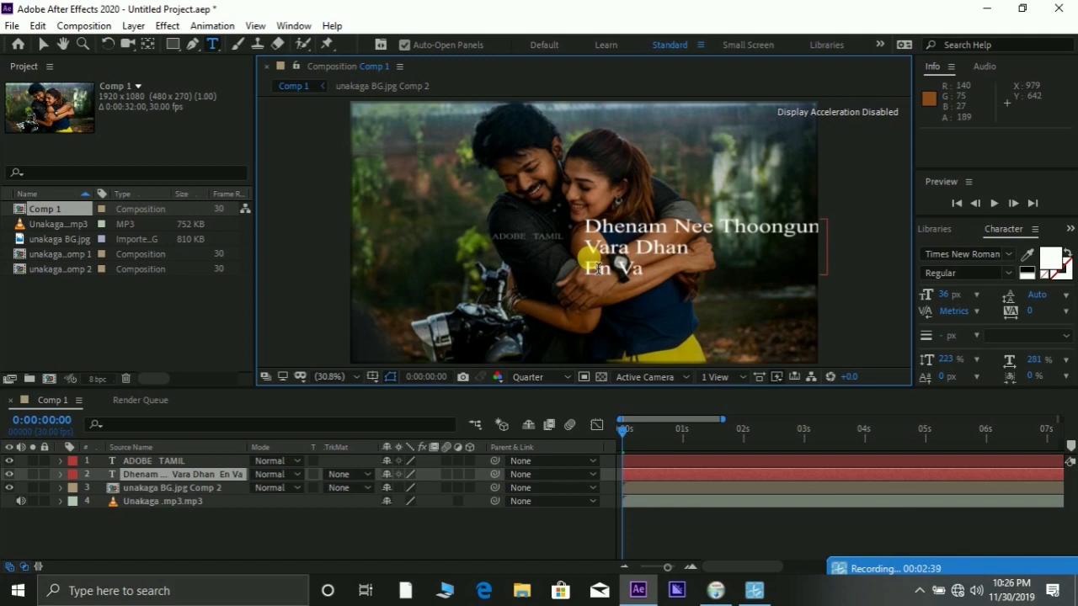
type("zh")
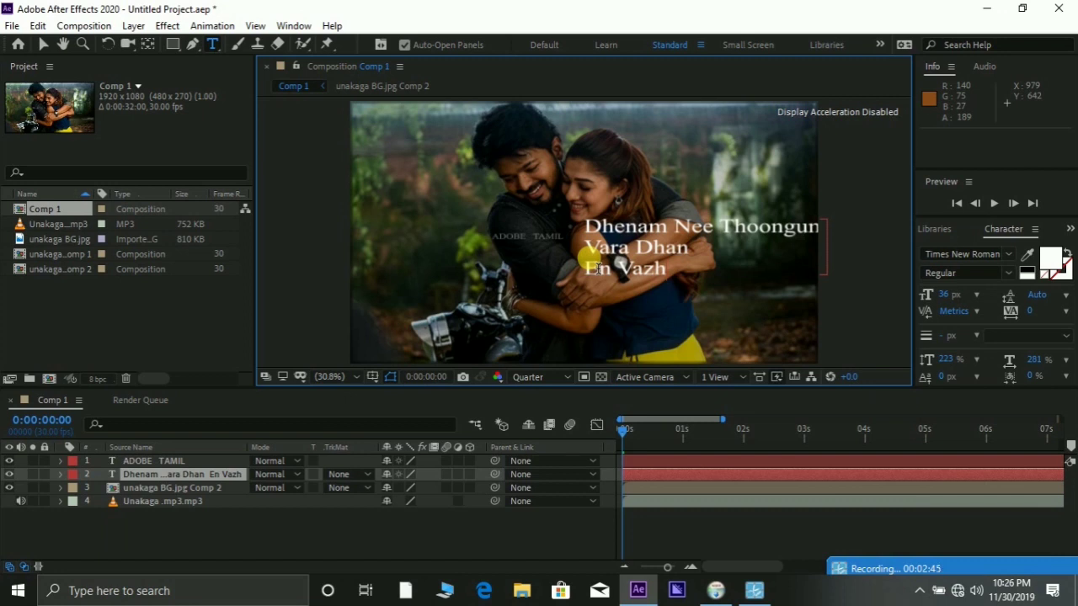
type("ka")
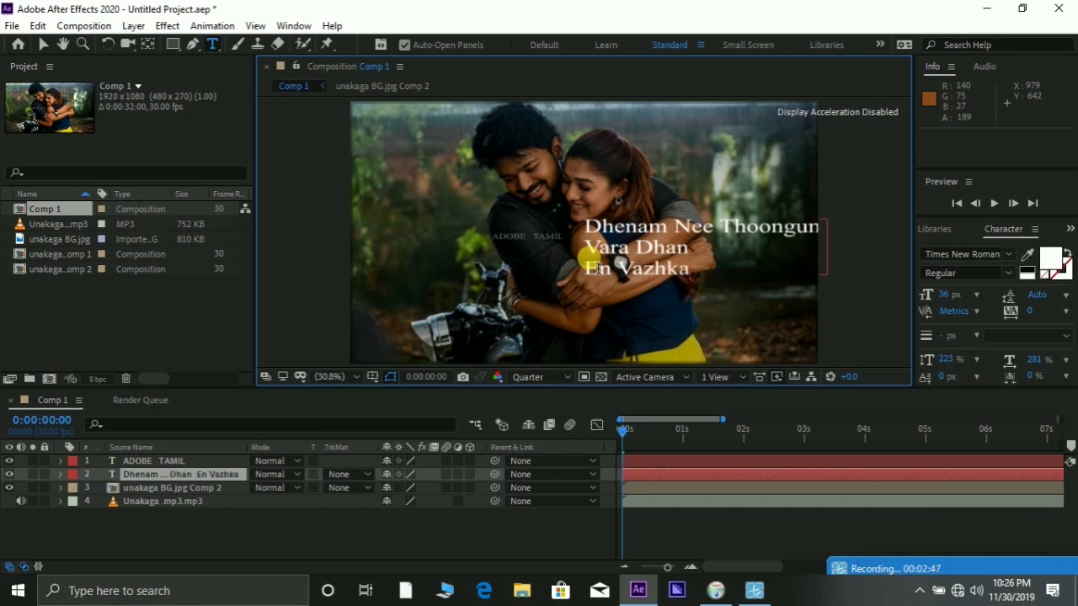
type("iy")
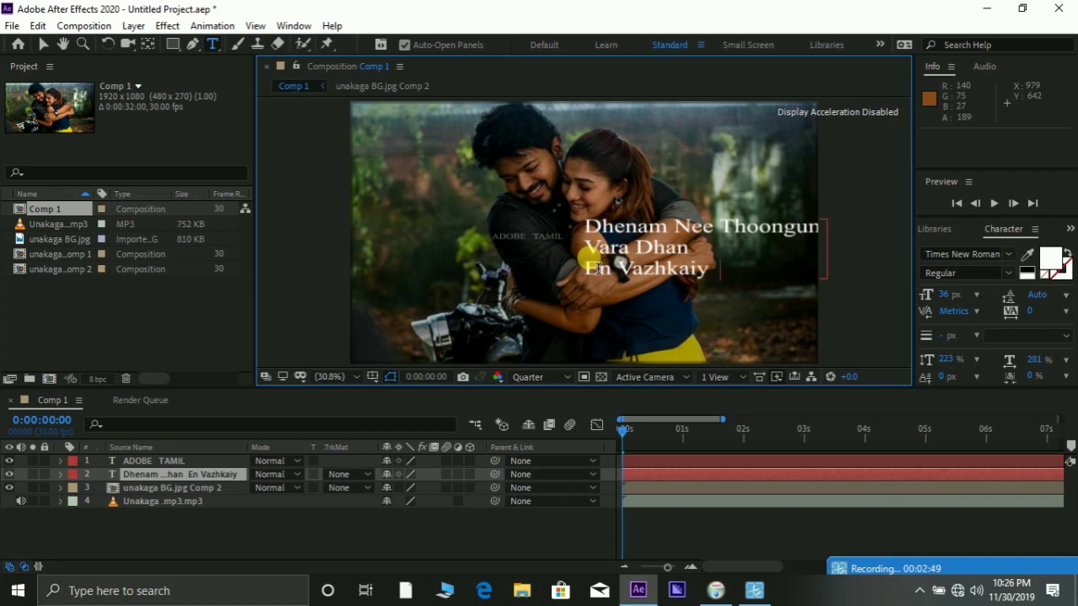
type("e.")
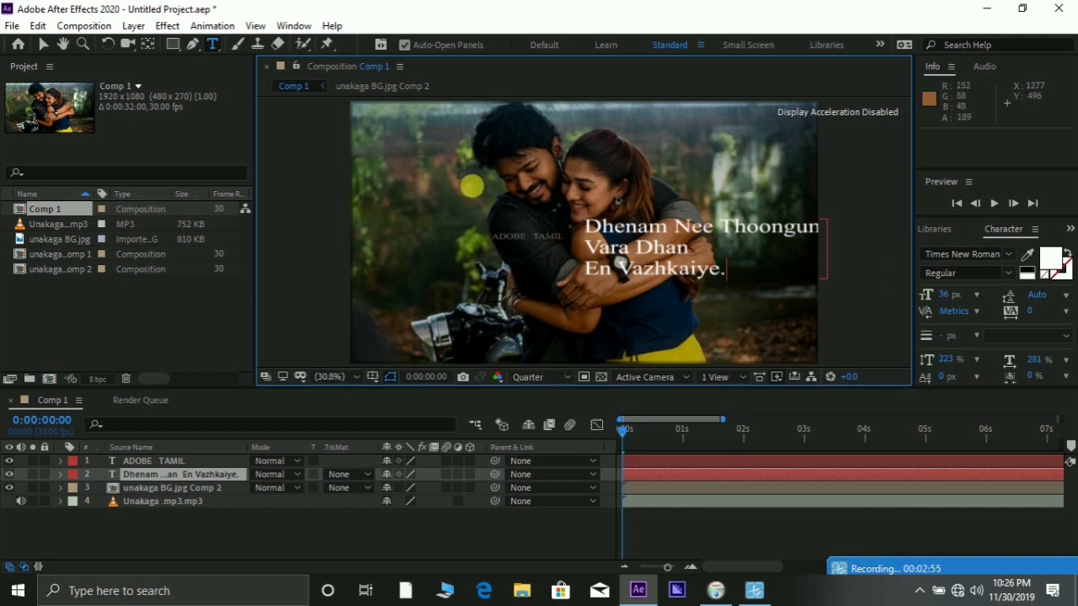
- Move the lyric text to the lower part of the frame, at a position of about 872, 825
left_click(43, 44)
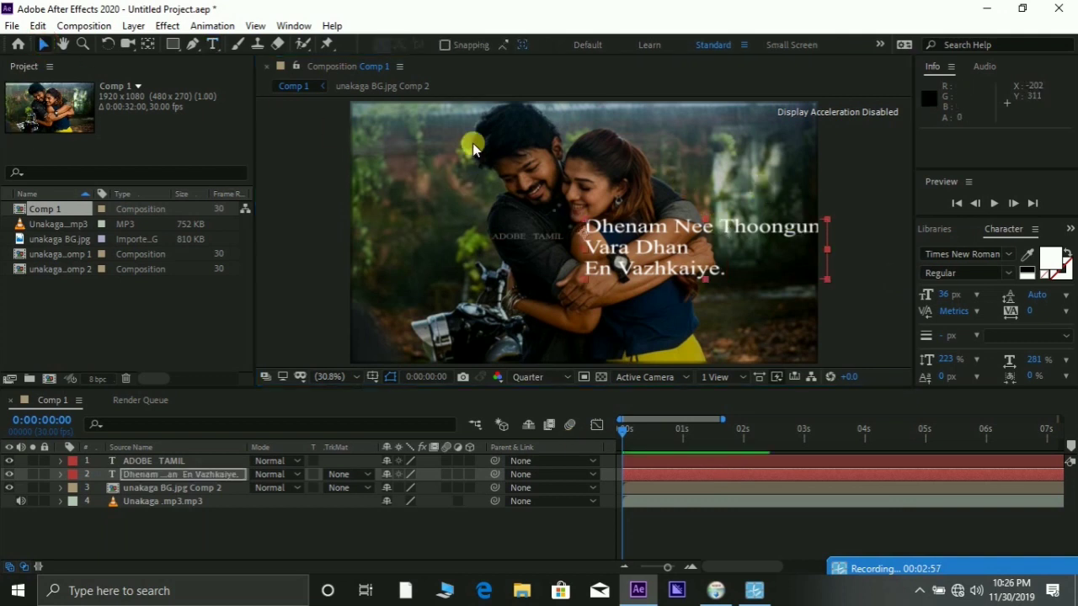
left_click_drag(638, 253, 621, 312)
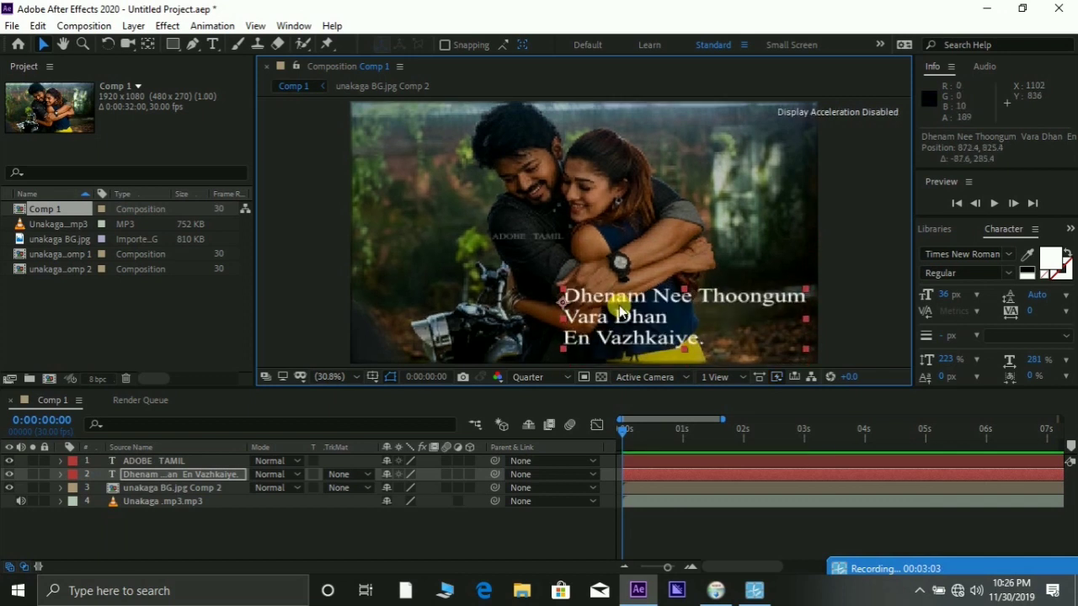
- Search the effects library for "wave" and apply the Wave Warp effect to the lyric text layer
left_click(156, 477)
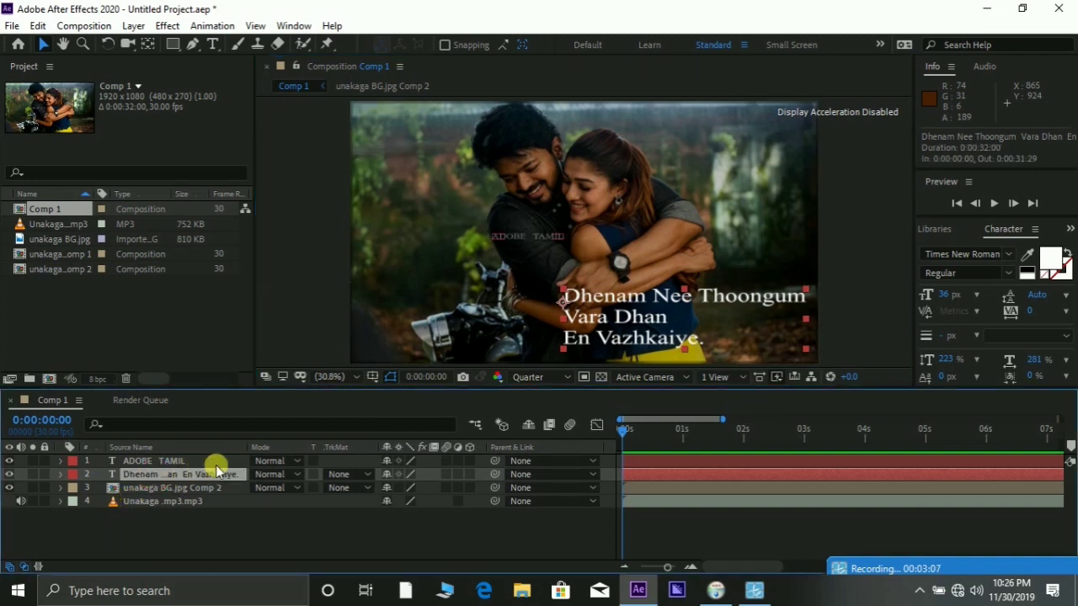
left_click(297, 26)
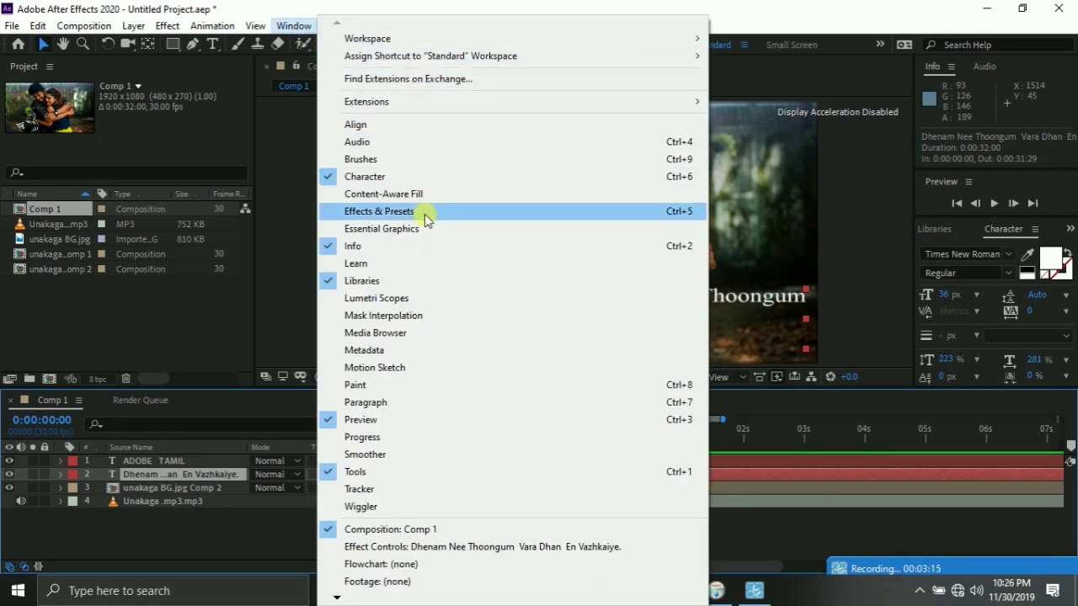
left_click(1069, 230)
left_click(1063, 246)
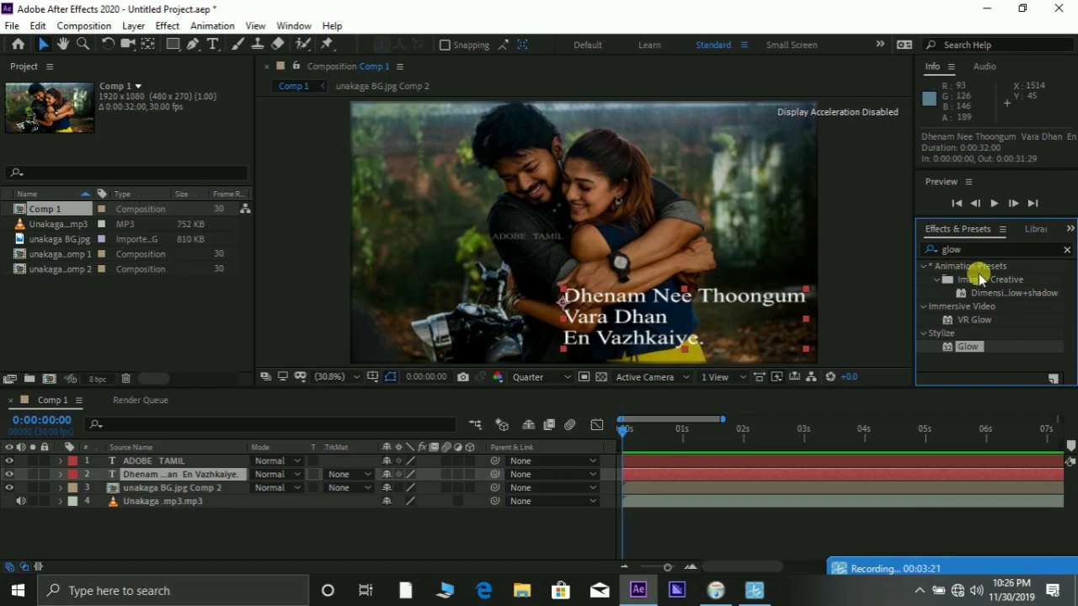
left_click(947, 249)
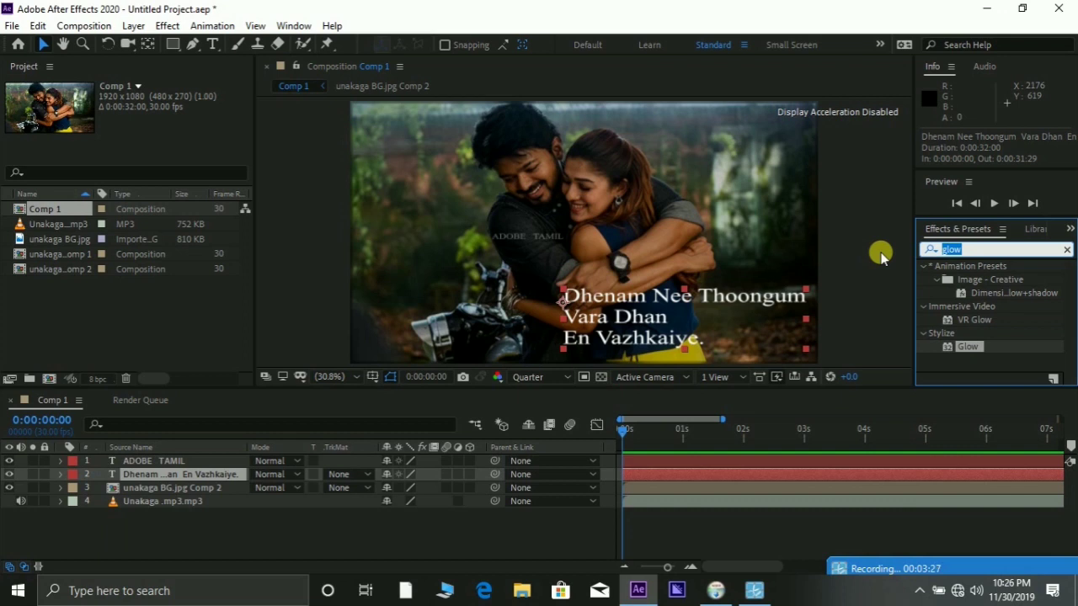
type("w")
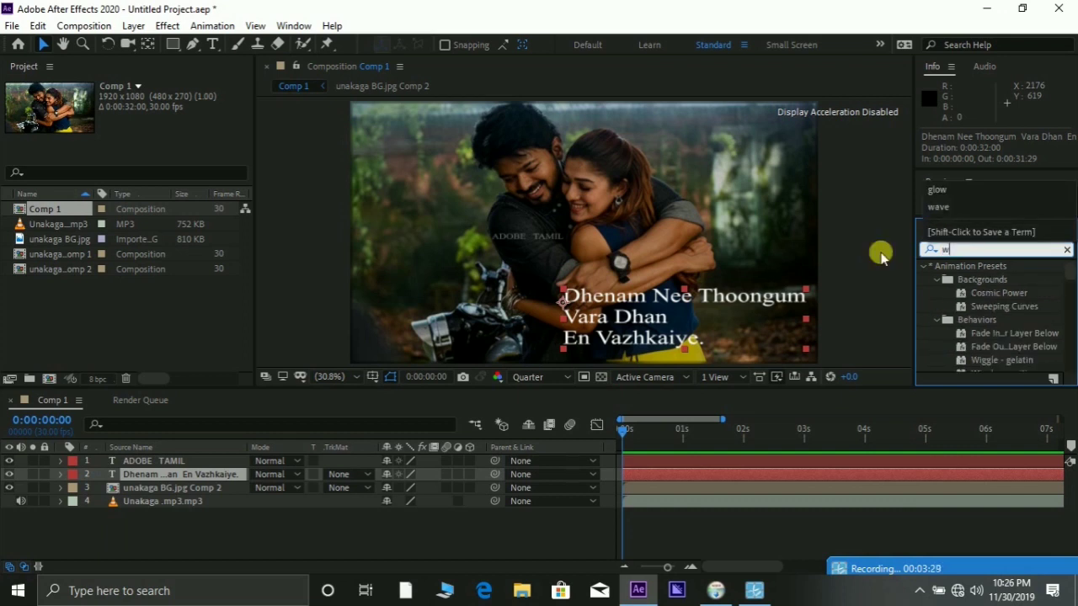
type("ave")
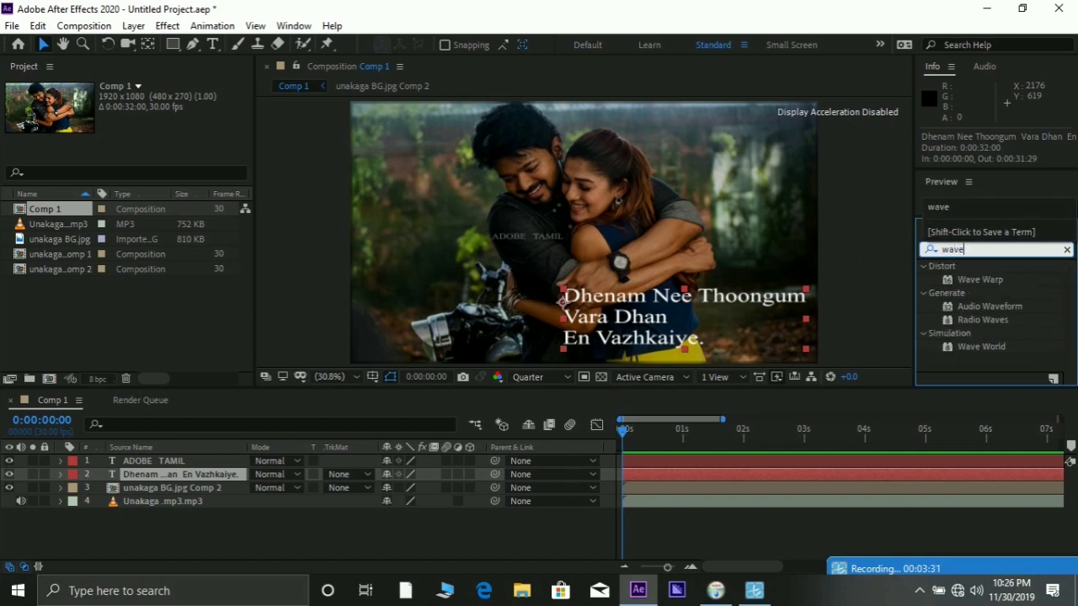
left_click_drag(949, 274, 989, 282)
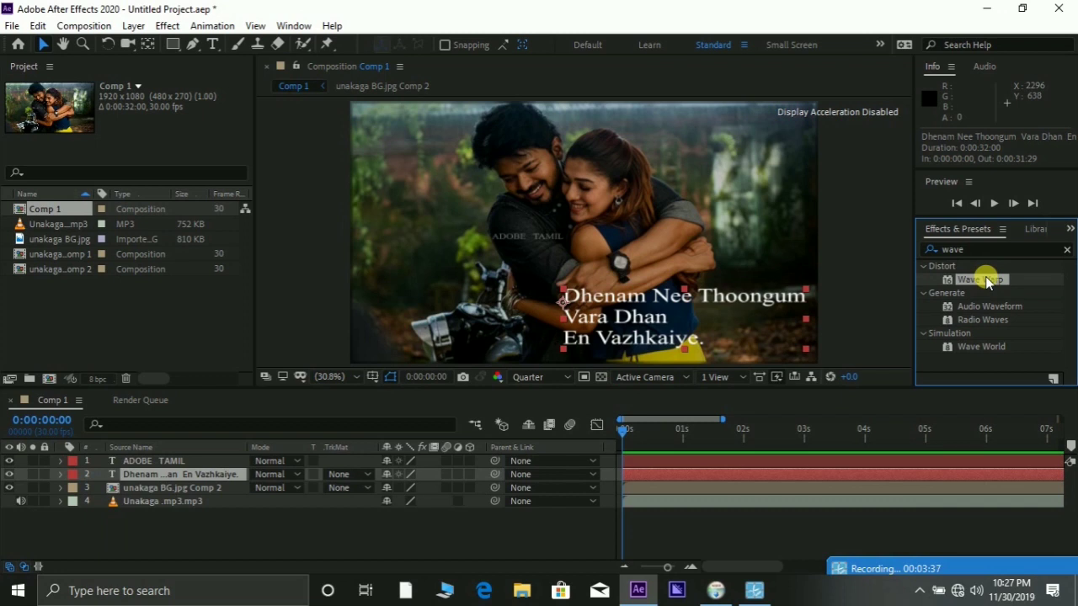
left_click_drag(989, 282, 689, 343)
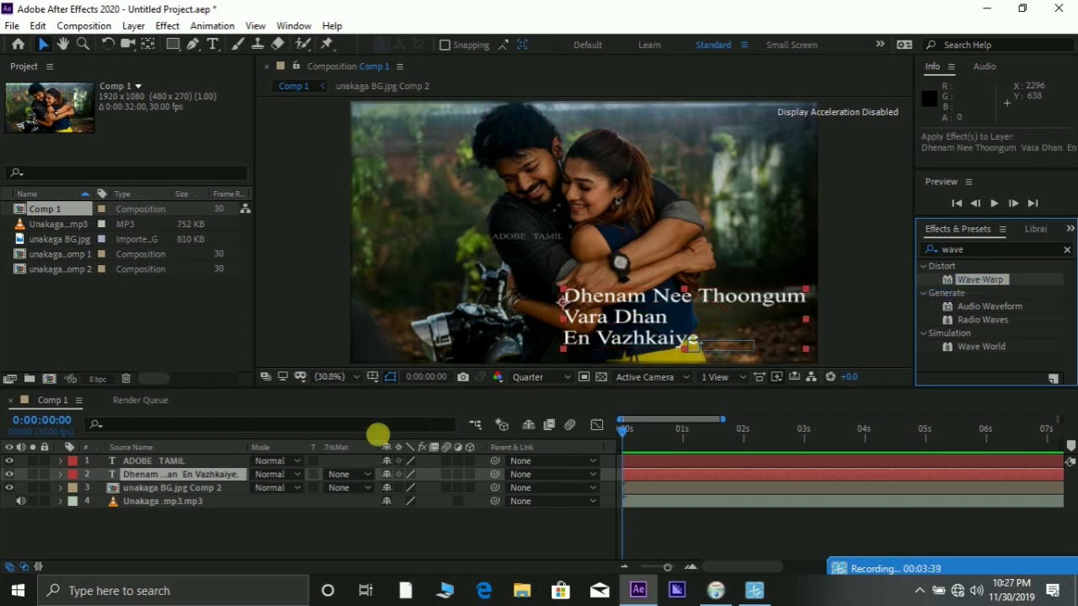
left_click_drag(378, 434, 200, 475)
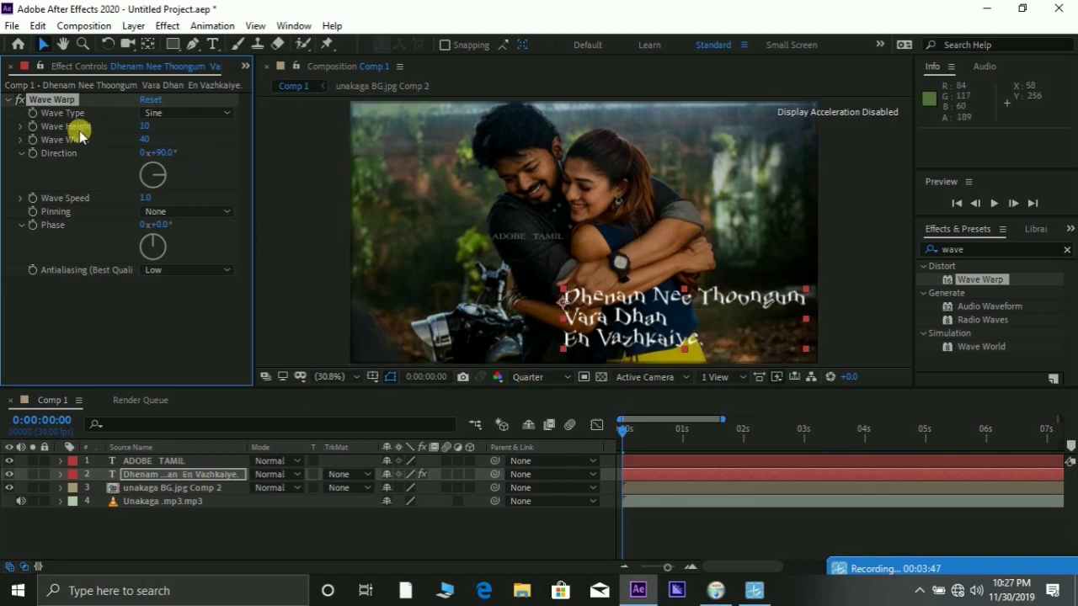
- Try Wave Height values of 2 and 5 for the lyric text's Wave Warp effect
left_click(147, 128)
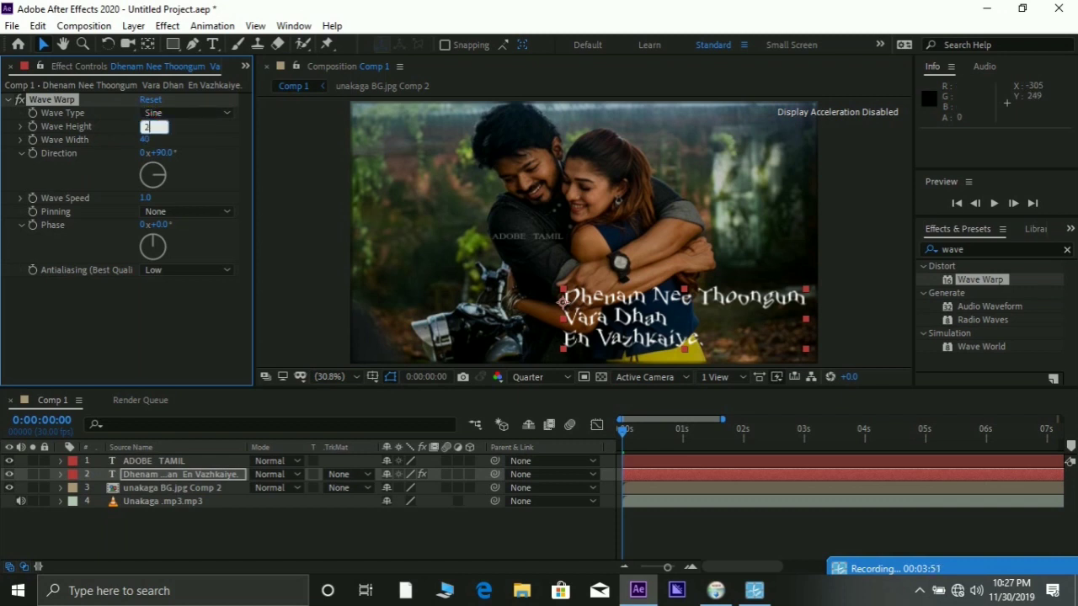
key("Return")
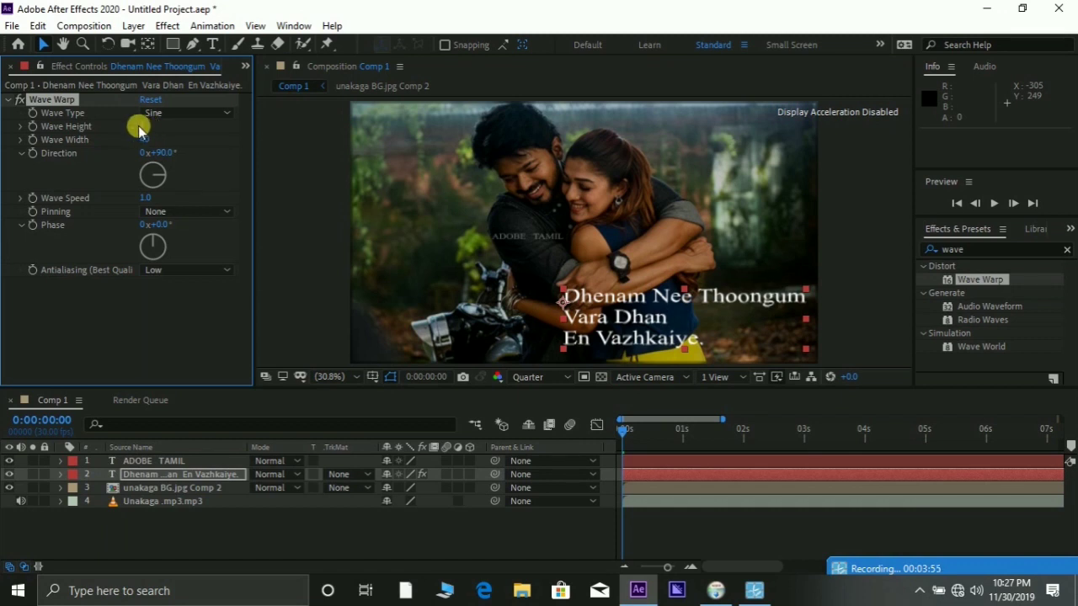
left_click_drag(138, 125, 147, 131)
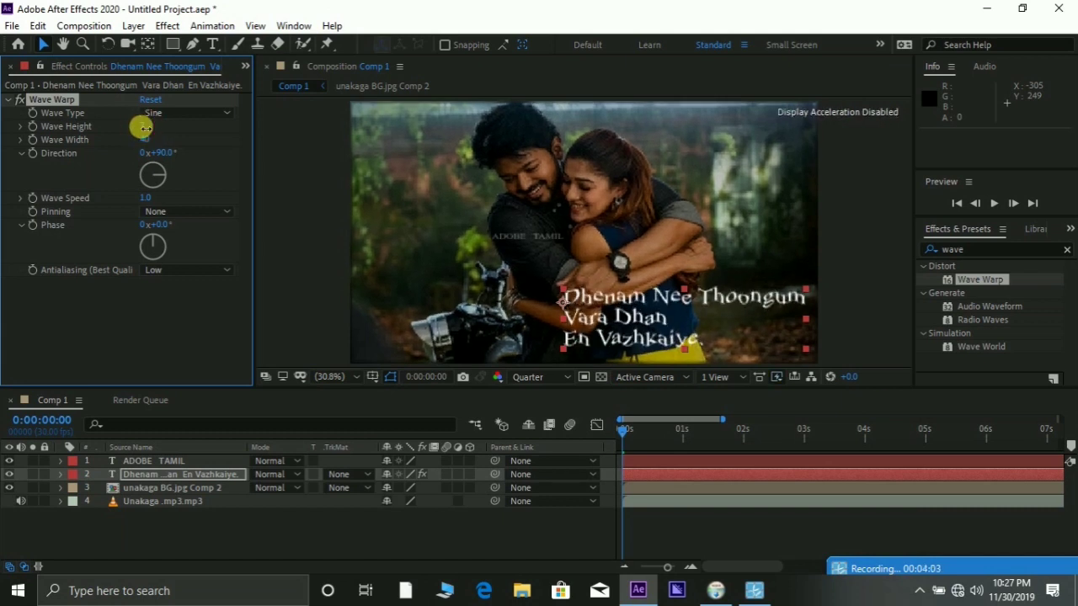
left_click(145, 126)
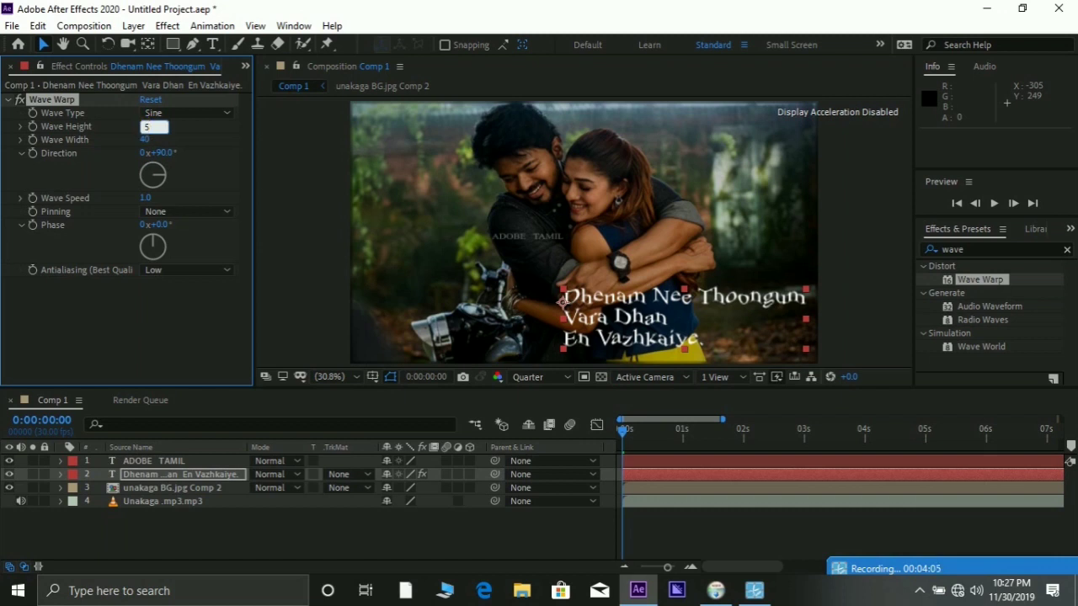
key("Return")
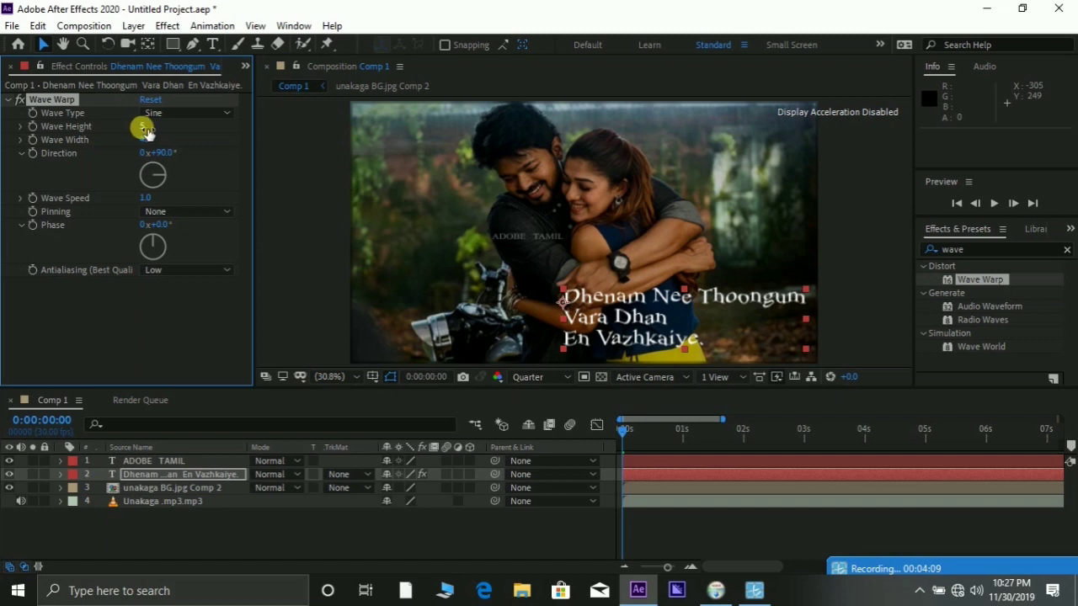
- Set the Wave Warp effect's Wave Height to 4 and its Wave Width to 39
left_click(145, 127)
type("4")
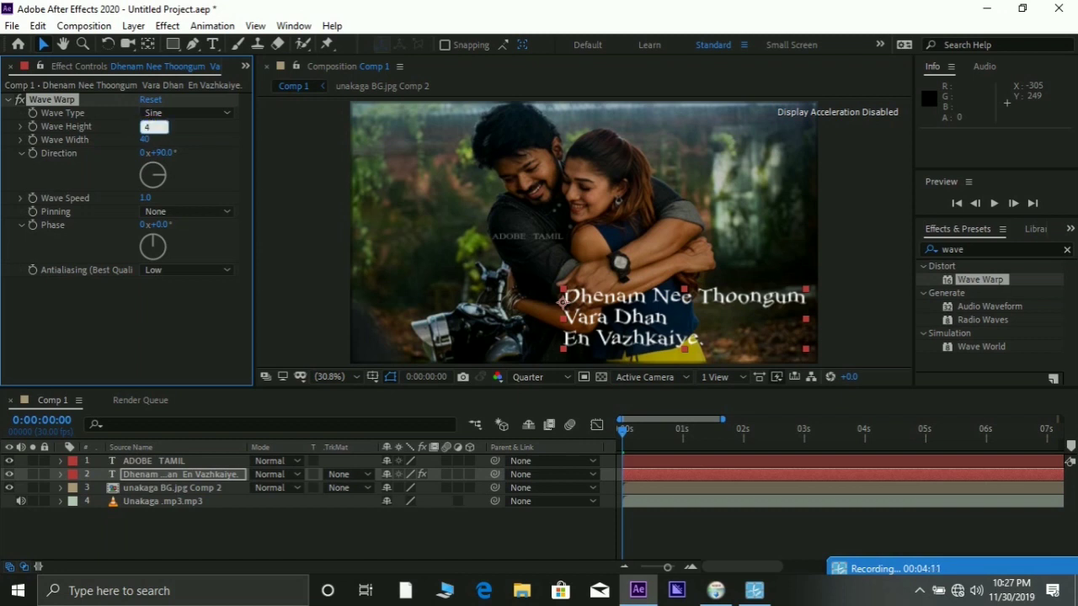
key("Return")
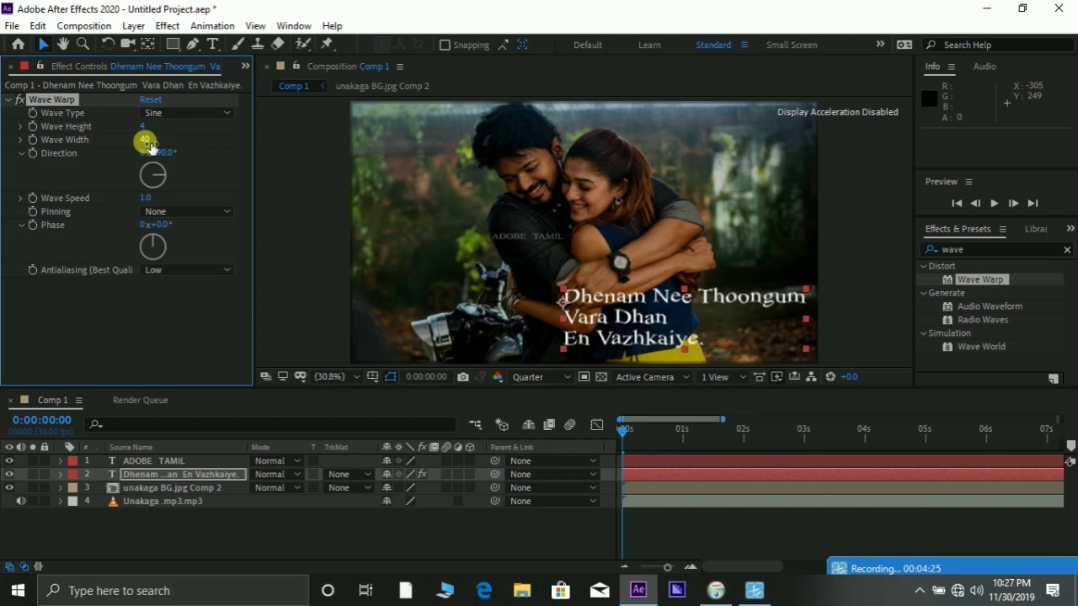
left_click_drag(148, 143, 137, 147)
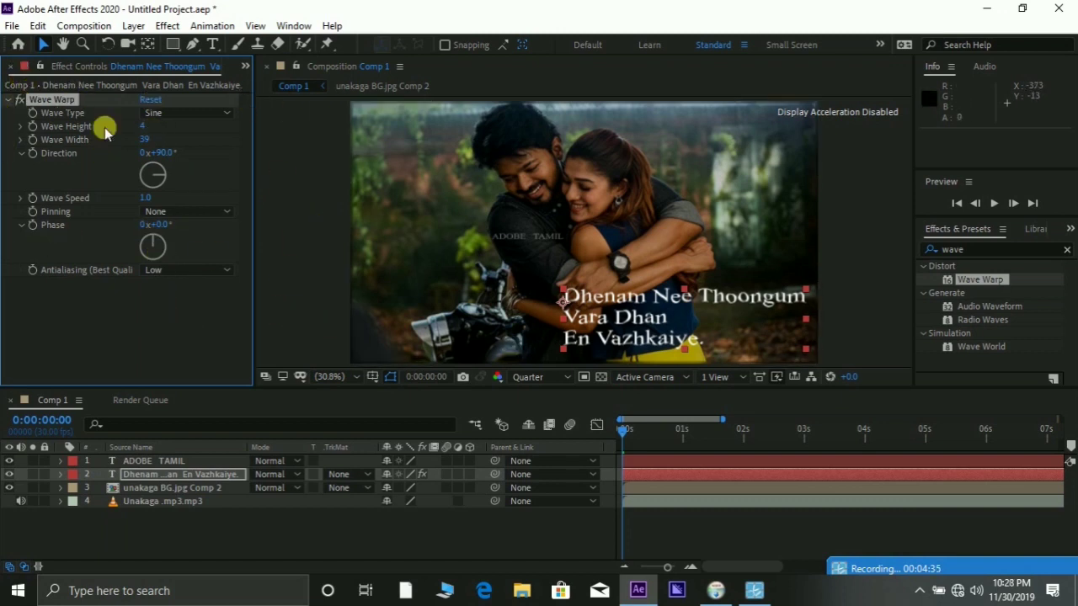
- Fade in the lyric text layer with opacity keyframes of 0% at 0:00:00:06 and 100% at 0:00:00:09
left_click(184, 476)
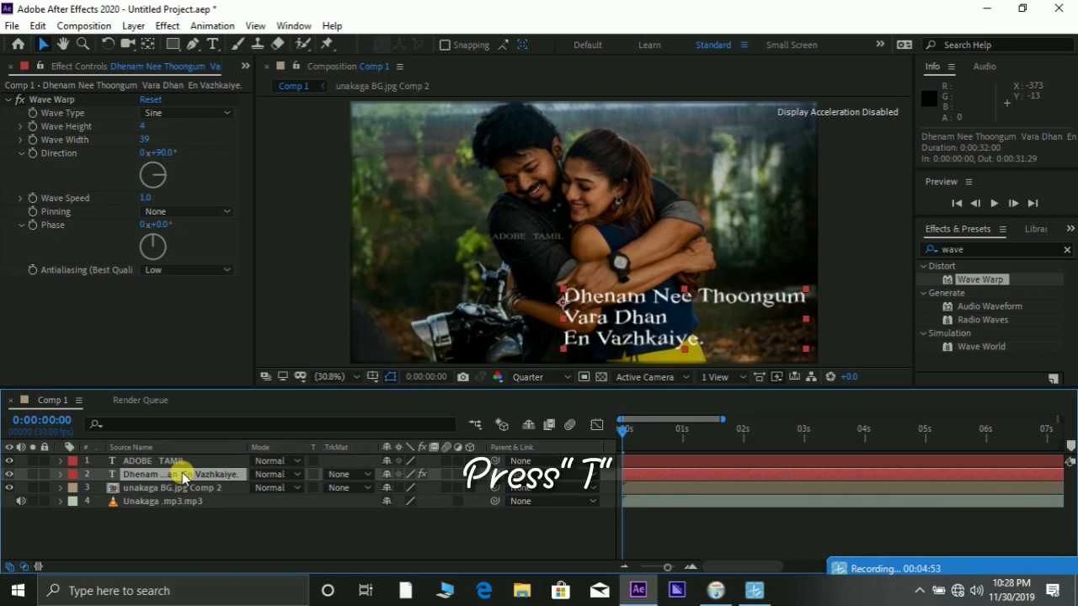
key("t")
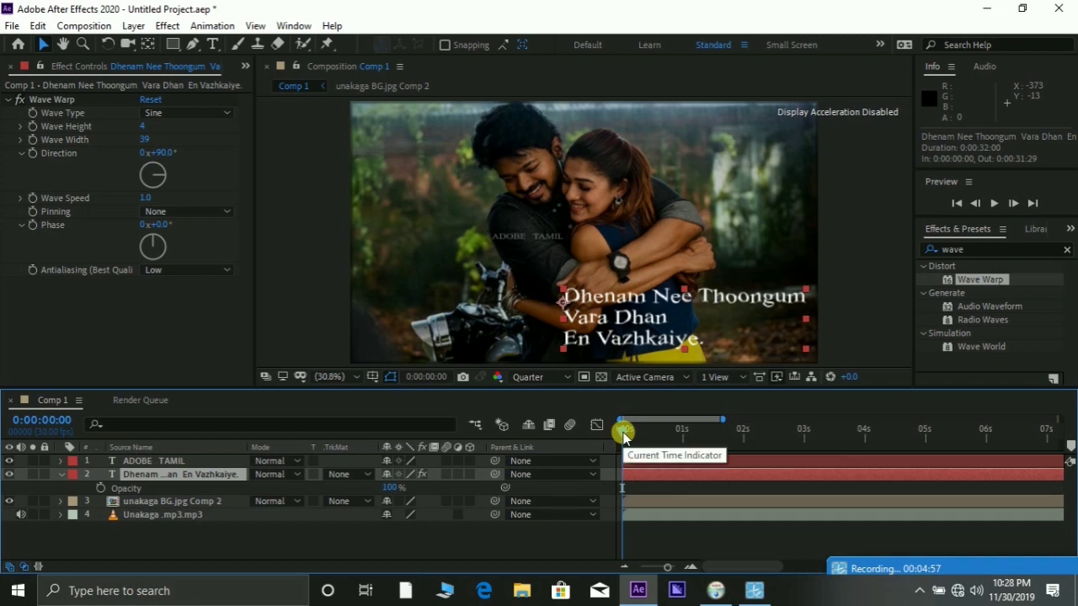
left_click_drag(622, 433, 633, 433)
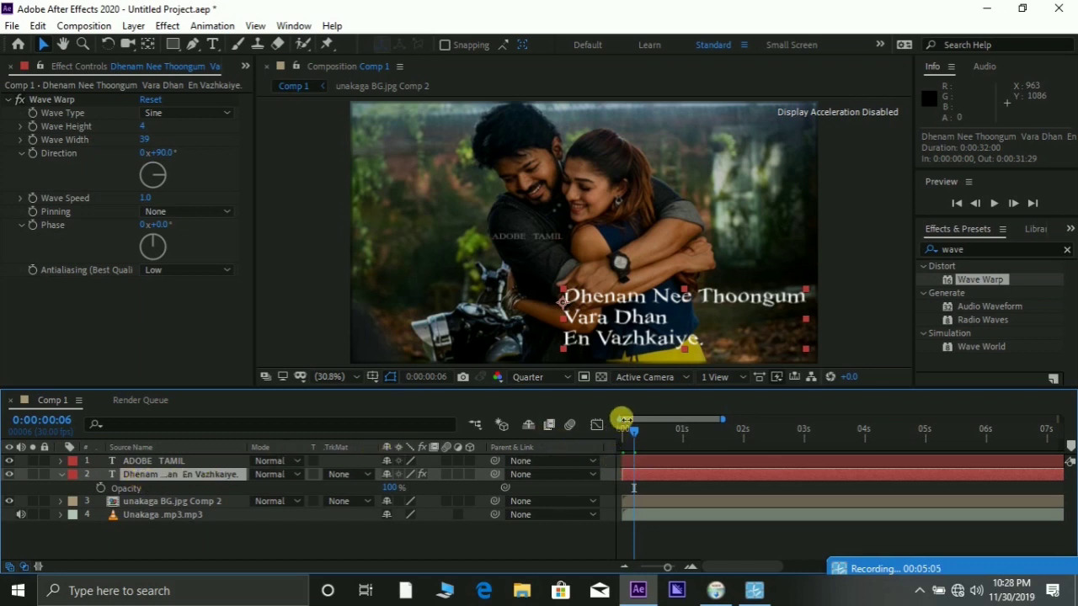
left_click(101, 488)
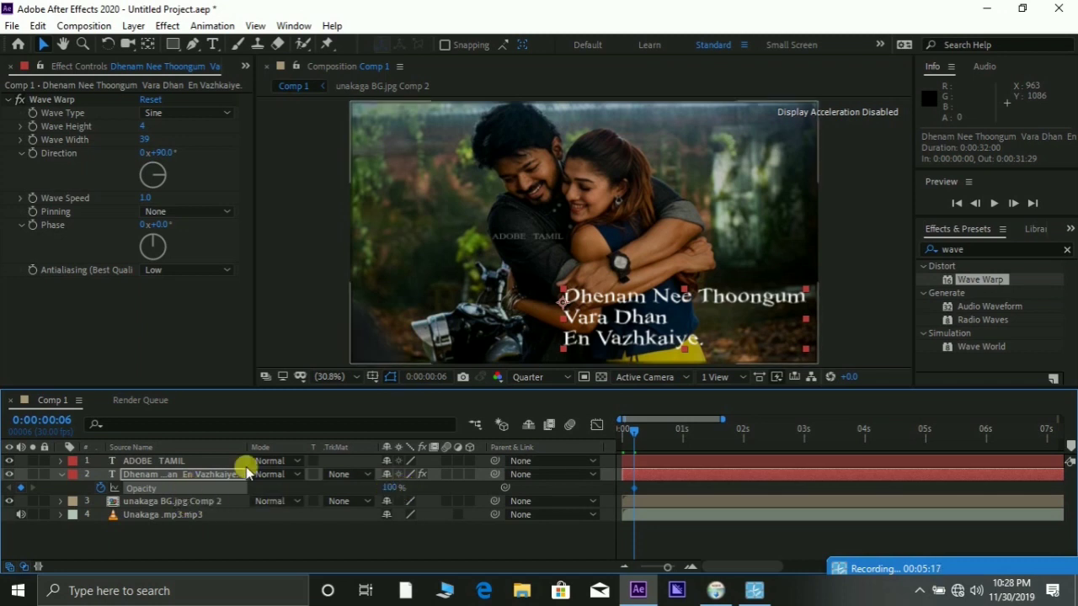
left_click_drag(413, 491, 255, 491)
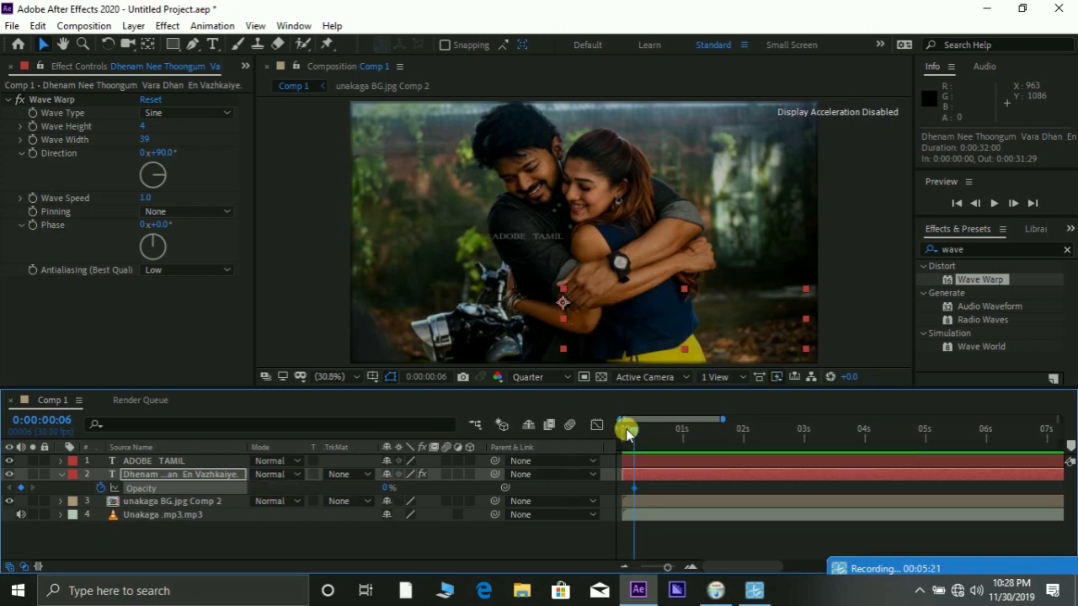
left_click_drag(638, 435, 640, 434)
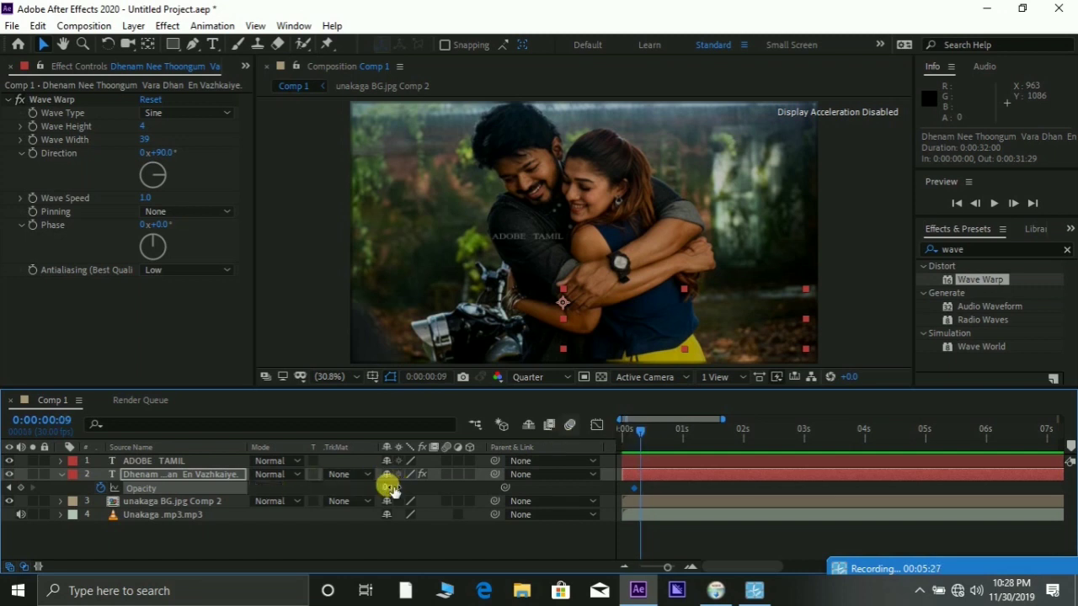
left_click_drag(402, 483, 559, 477)
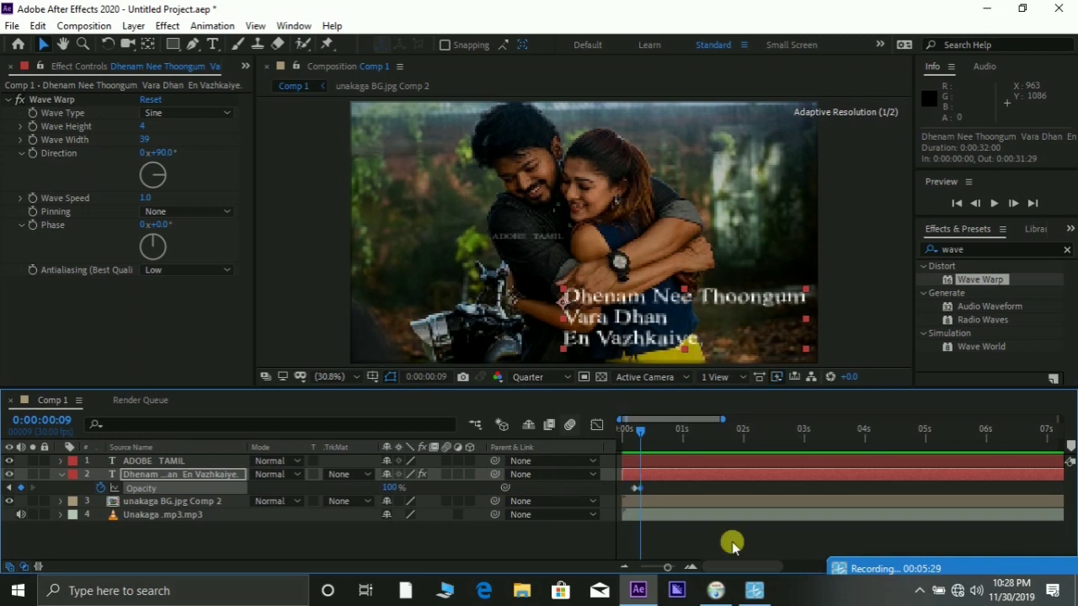
- Fade out the lyric text layer with opacity keyframes of 98% at 0:00:05:23 and 0% at 0:00:05:26
left_click_drag(747, 570, 793, 570)
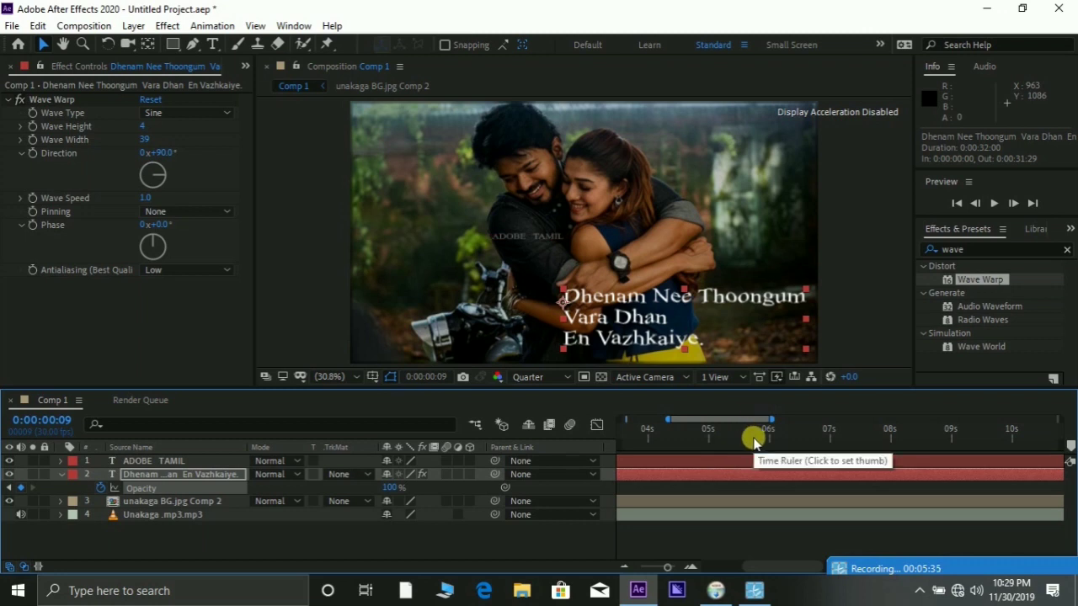
left_click(753, 438)
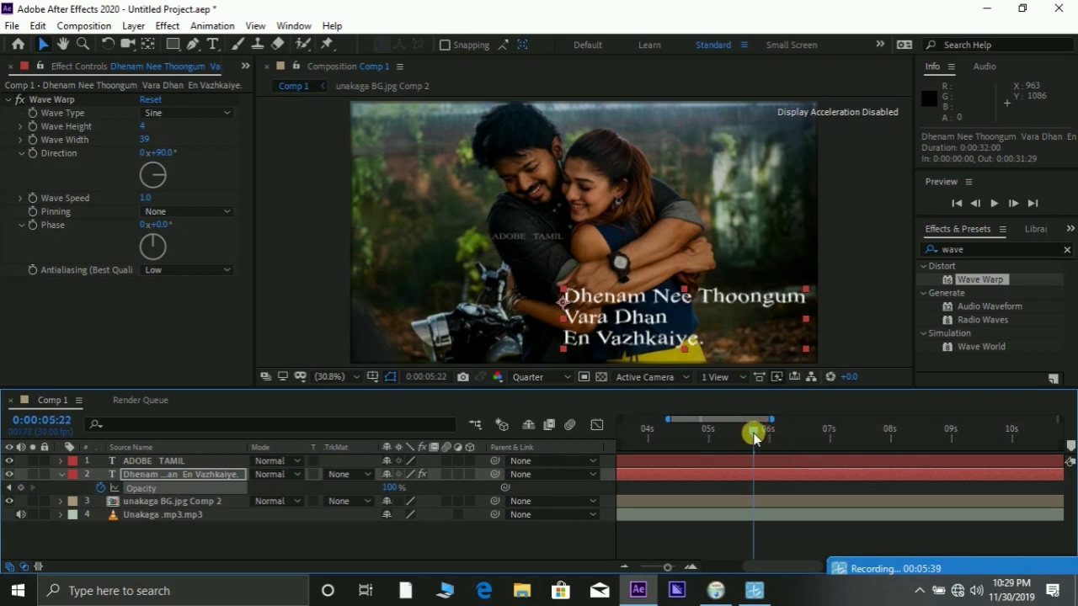
left_click_drag(754, 438, 755, 438)
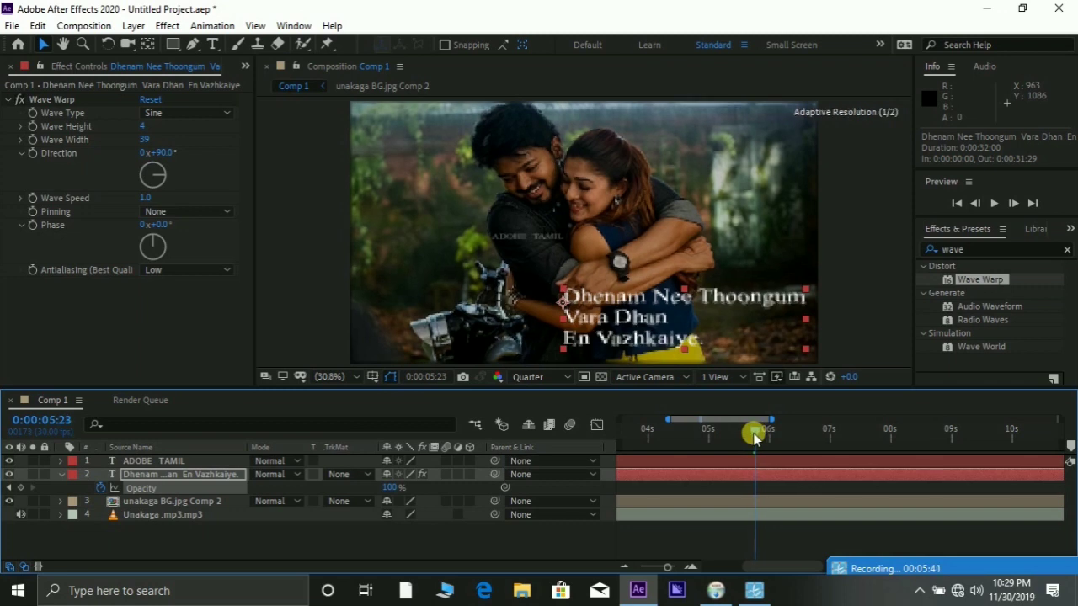
left_click(392, 489)
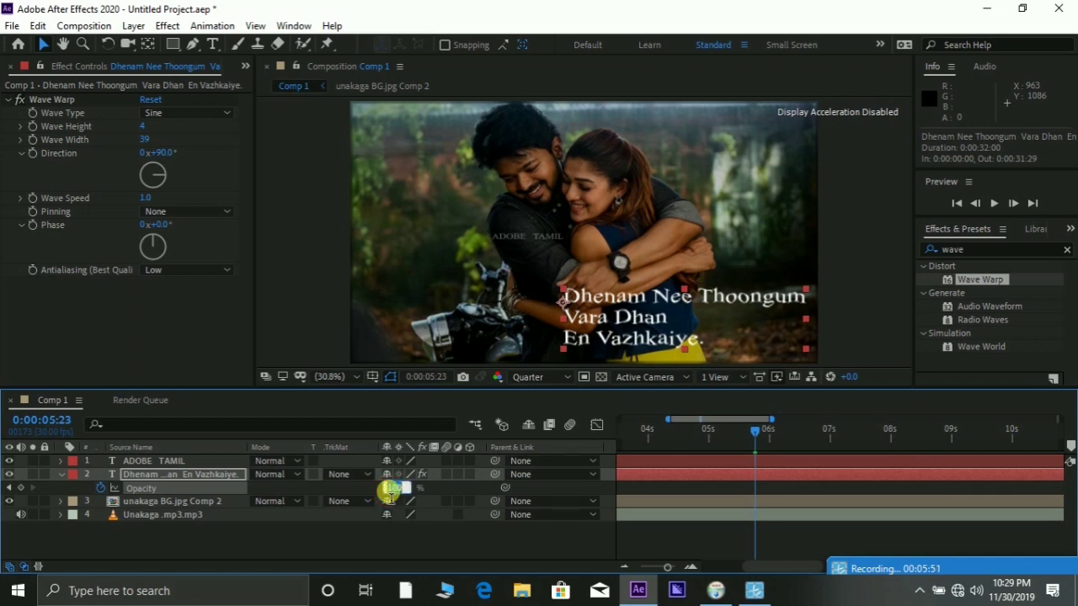
left_click(398, 490)
type("98")
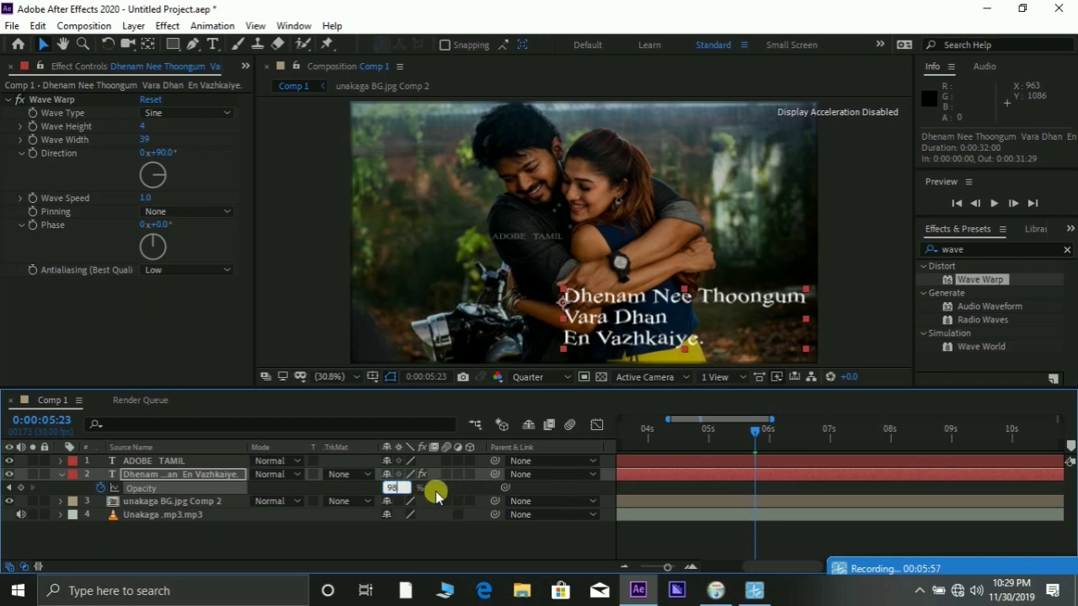
key("Return")
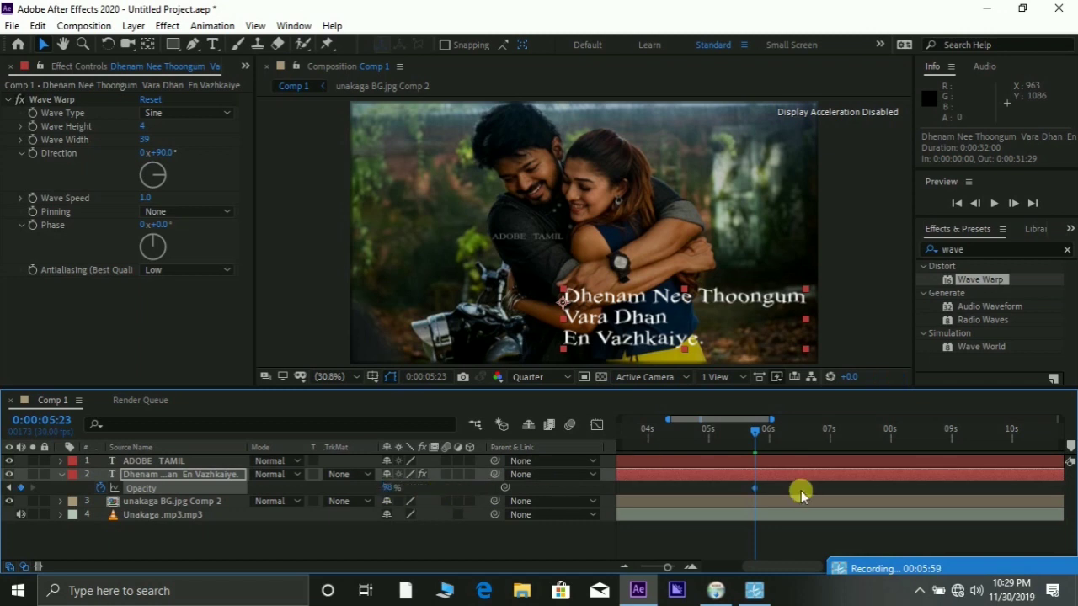
left_click_drag(758, 438, 764, 440)
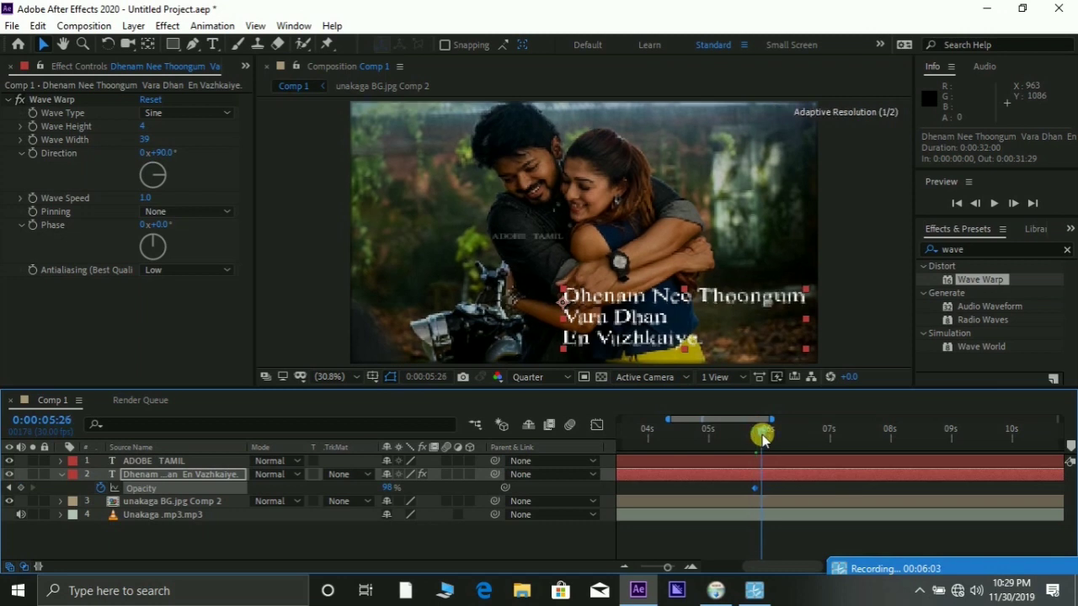
left_click_drag(387, 488, 64, 542)
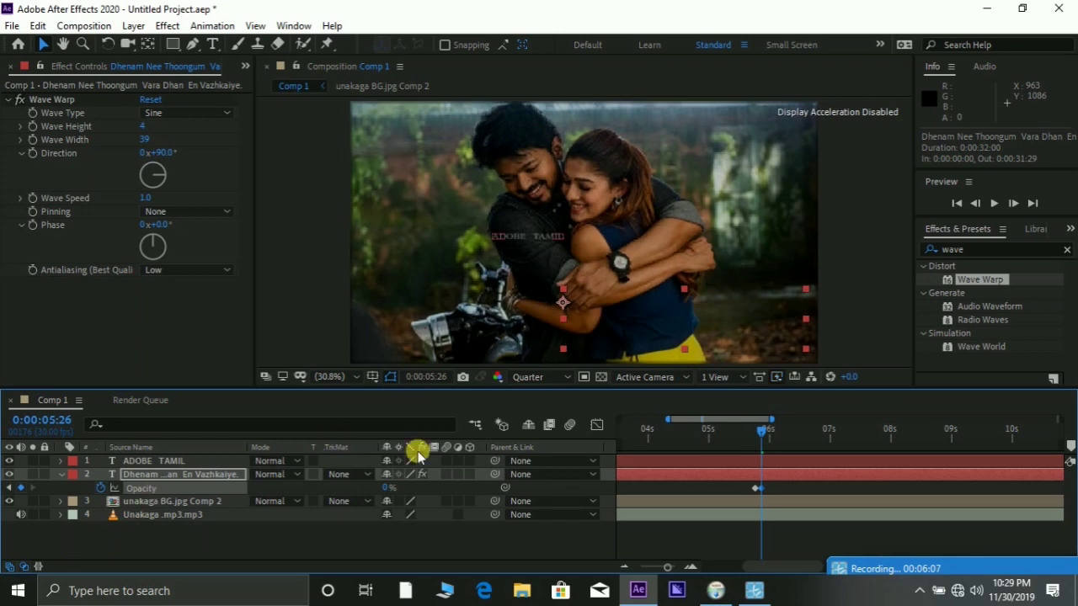
- Apply Easy Ease to all the opacity fade keyframes of the lyric text layer and collapse its keyframed properties
left_click(759, 488)
left_click_drag(742, 495, 570, 496)
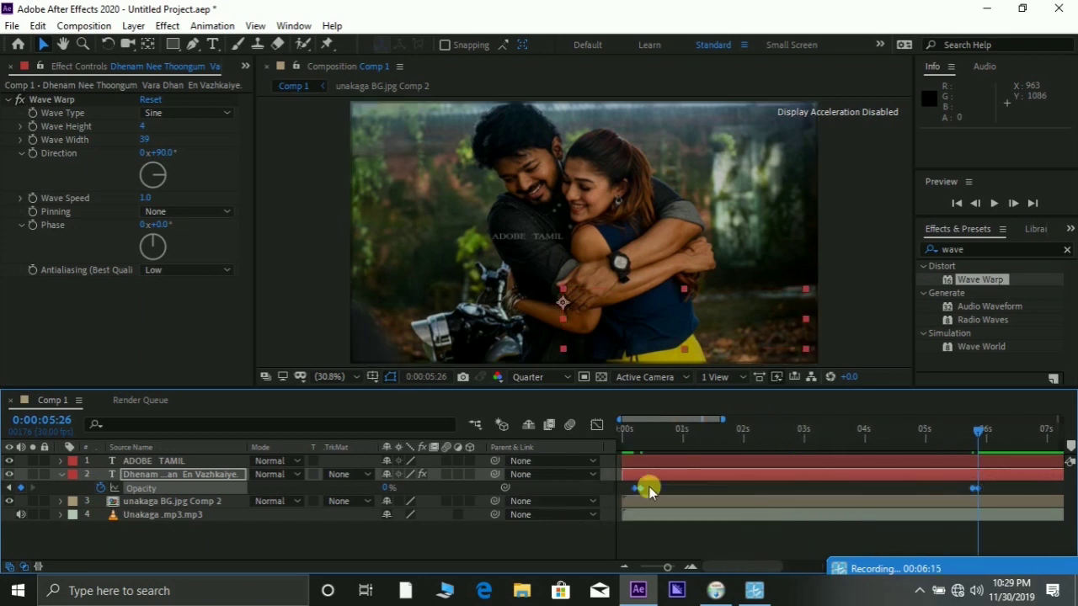
mouse_move(633, 493)
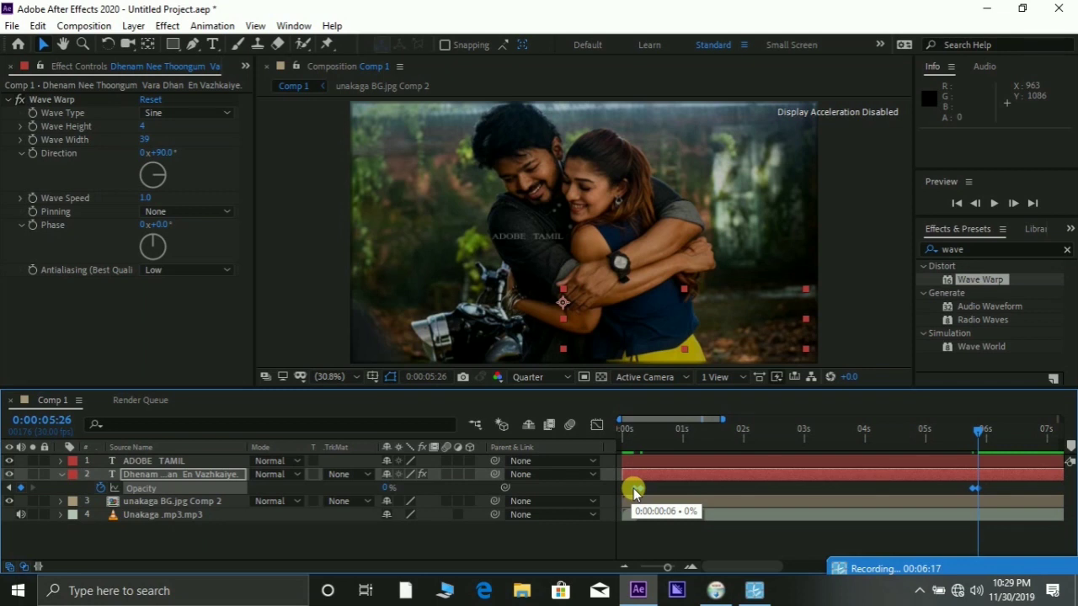
right_click(634, 489)
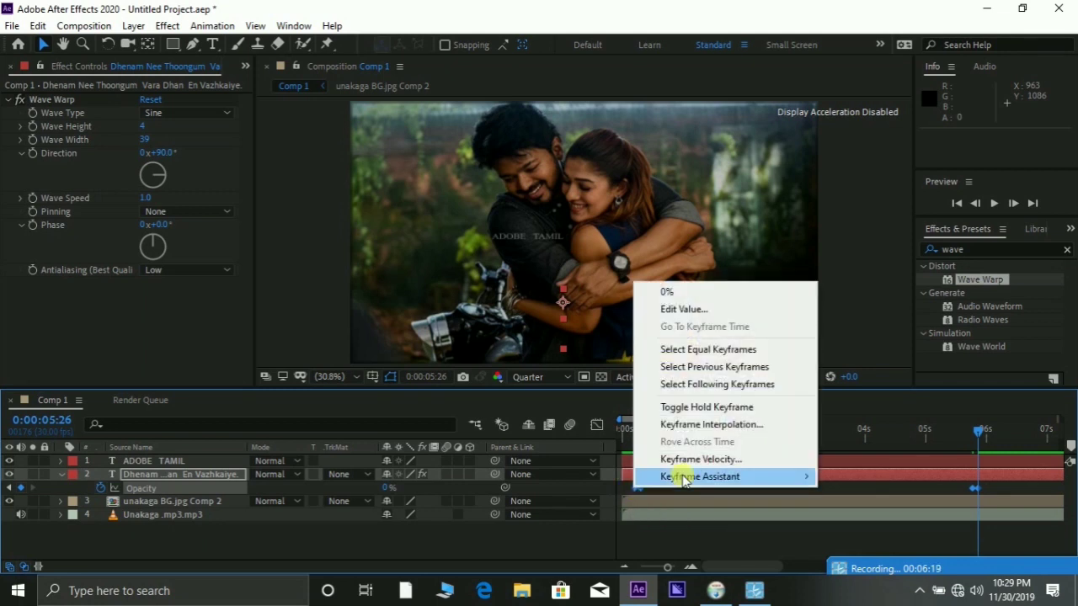
mouse_move(684, 478)
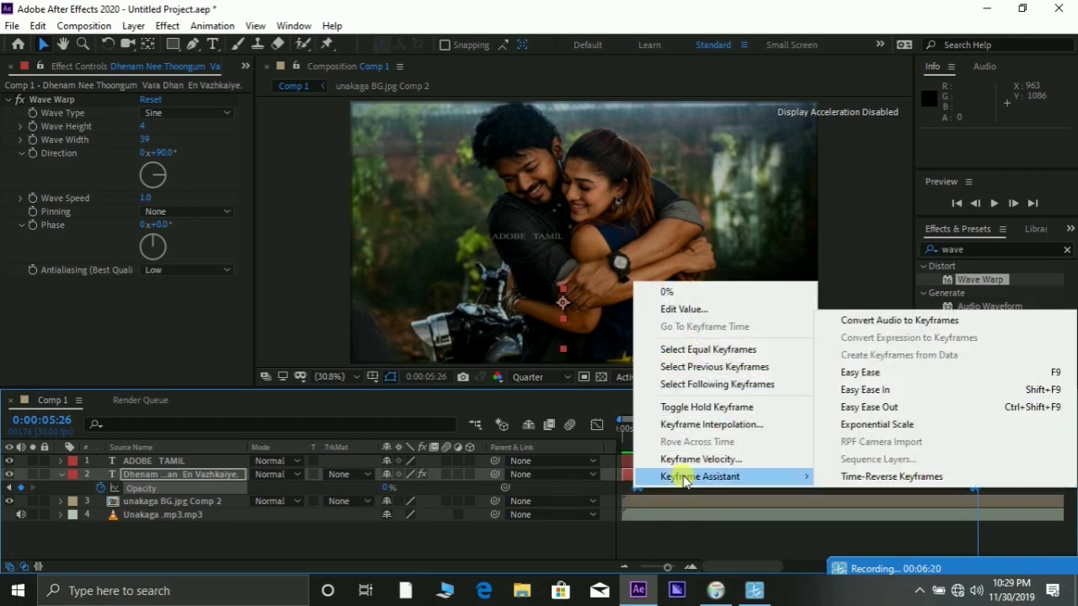
left_click(851, 381)
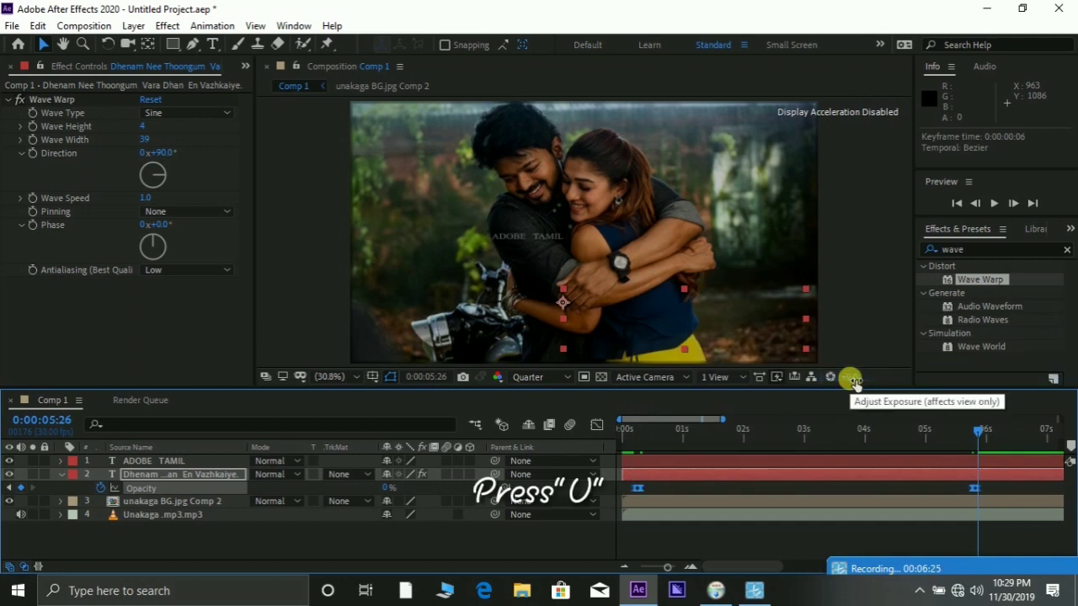
key("u")
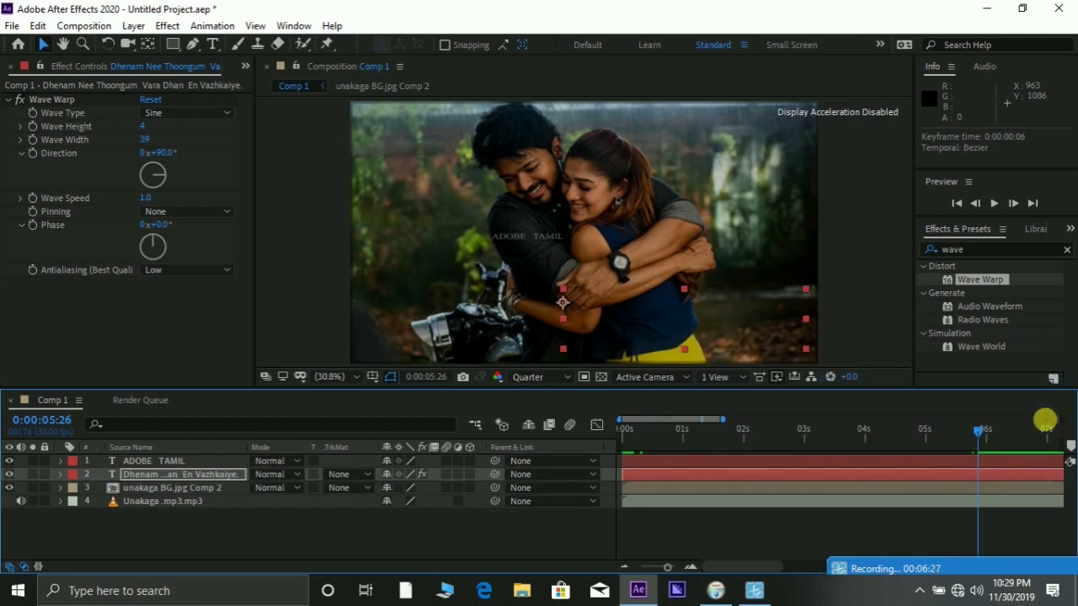
- Preview Comp 1 from 0:00:00:00 to check the lyric text's fades and wave motion, ending the playback at the start
left_click(971, 433)
left_click_drag(952, 435, 624, 438)
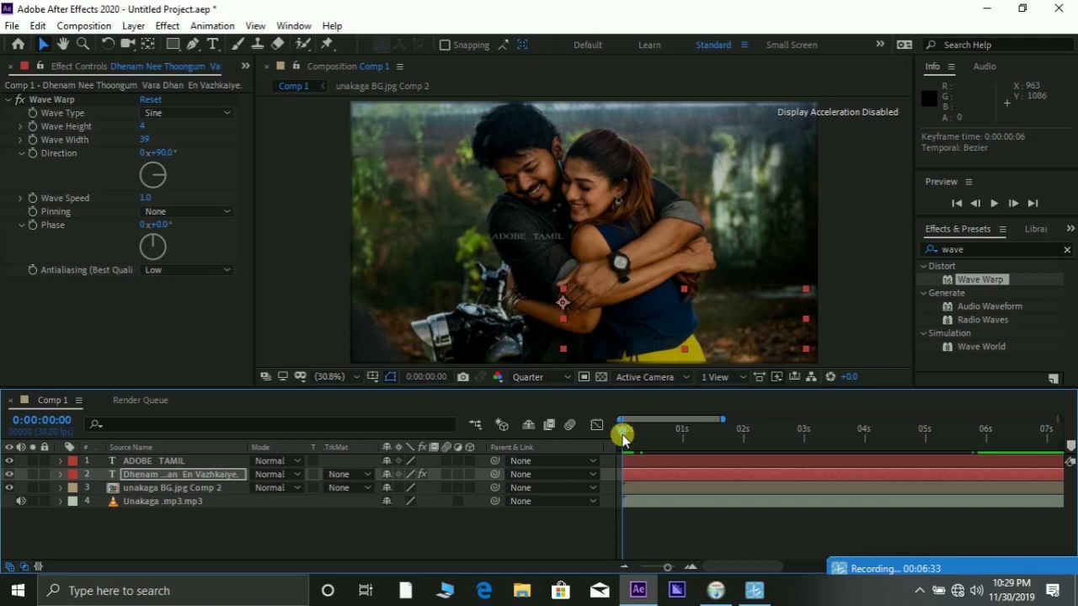
key("space")
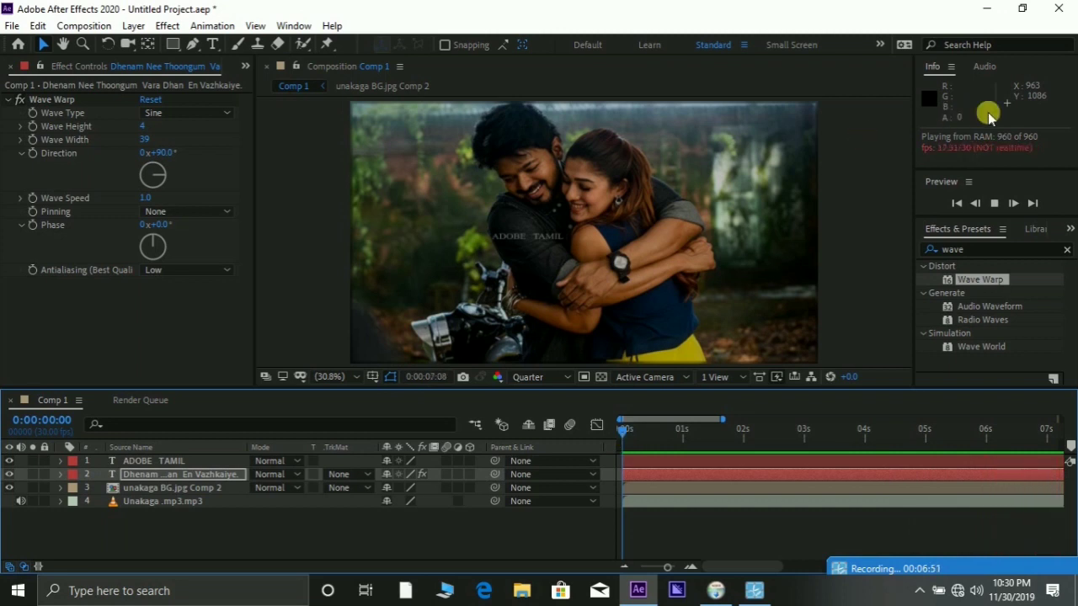
left_click(994, 204)
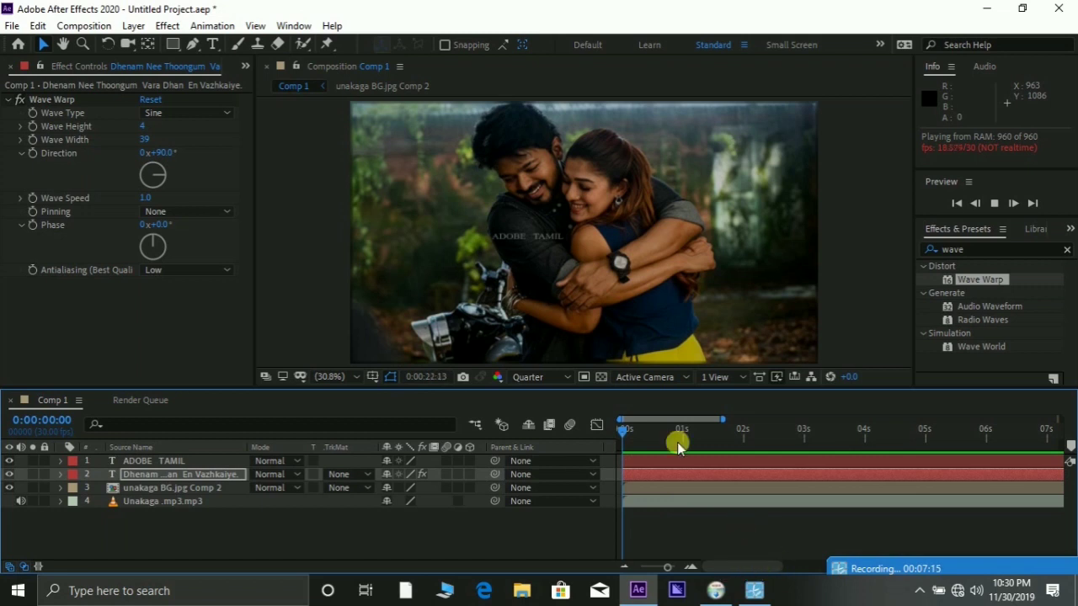
left_click(632, 436)
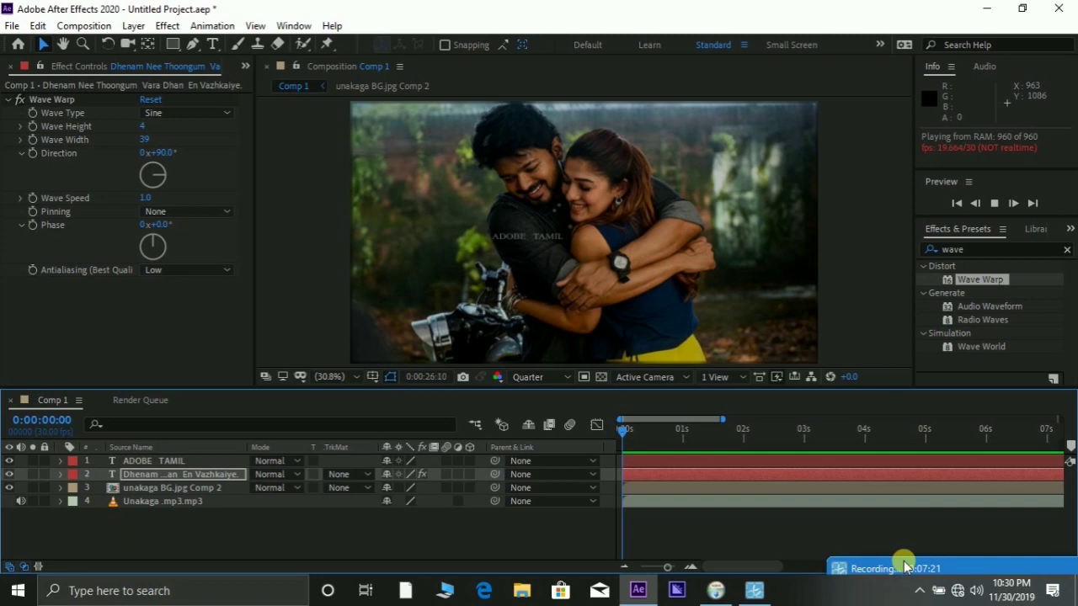
mouse_move(888, 576)
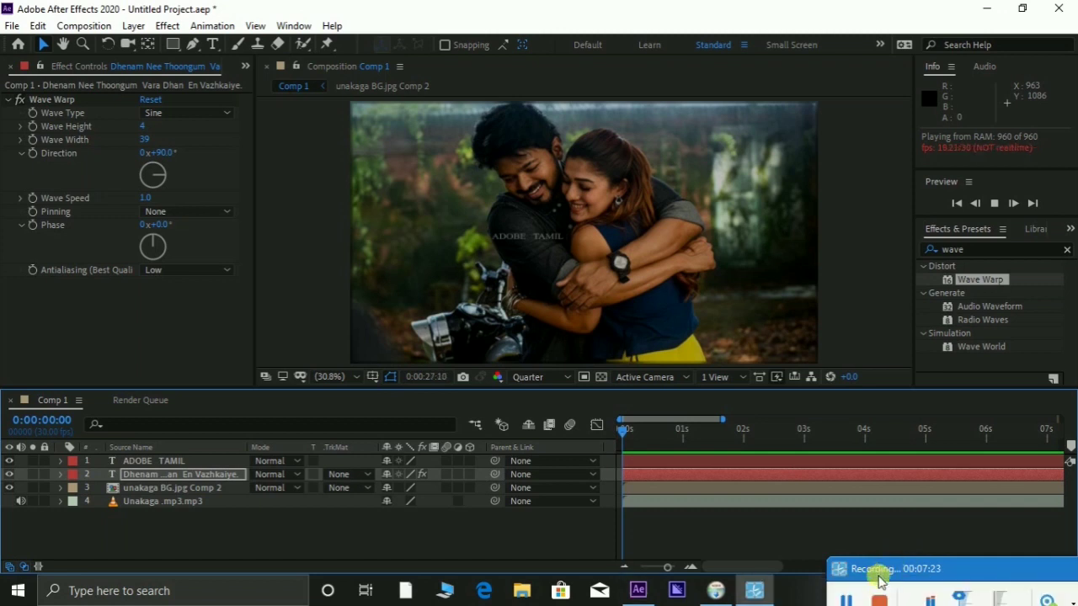
left_click(856, 600)
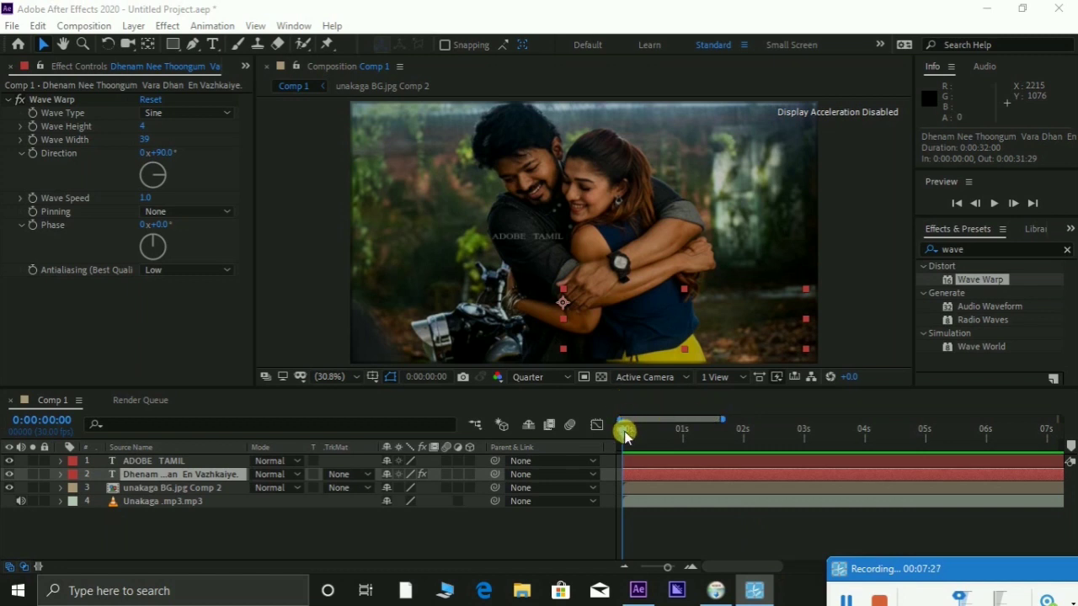
- Trim the end of the lyric text layer to 0:00:05:04
left_click(665, 431)
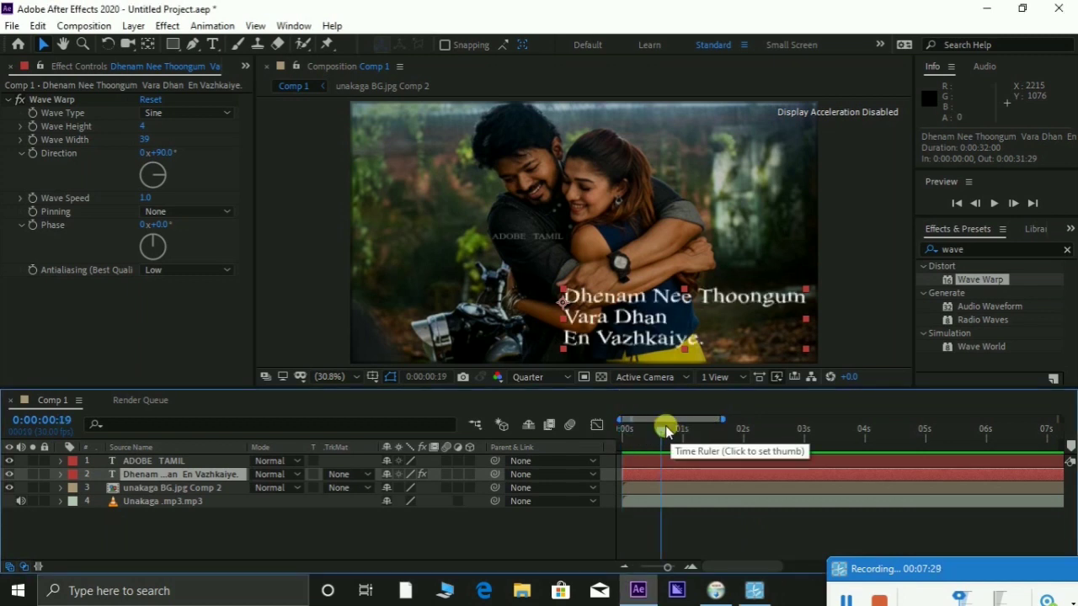
left_click_drag(665, 430, 934, 430)
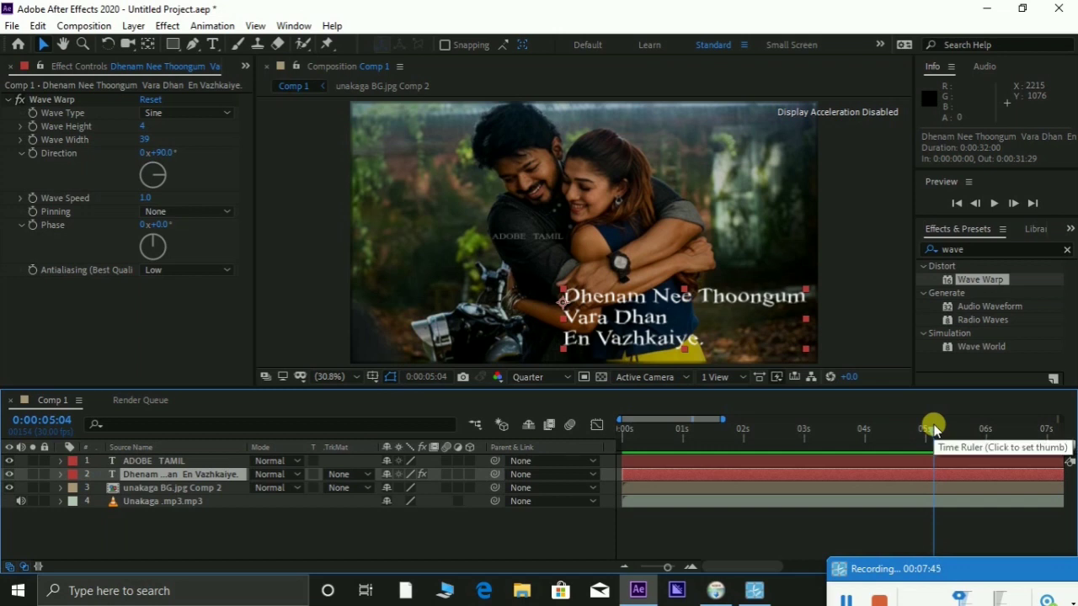
key("alt+bracketright")
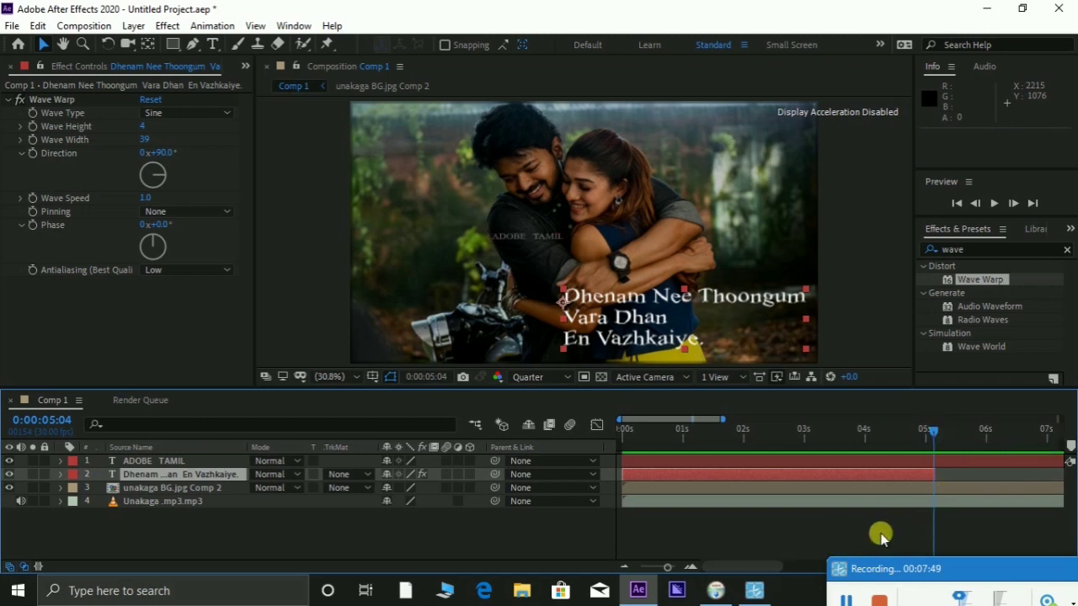
left_click_drag(892, 562, 896, 594)
- Duplicate the trimmed lyric text layer and move the copy so it starts at 0:00:05:04, where the original ends
left_click(775, 563)
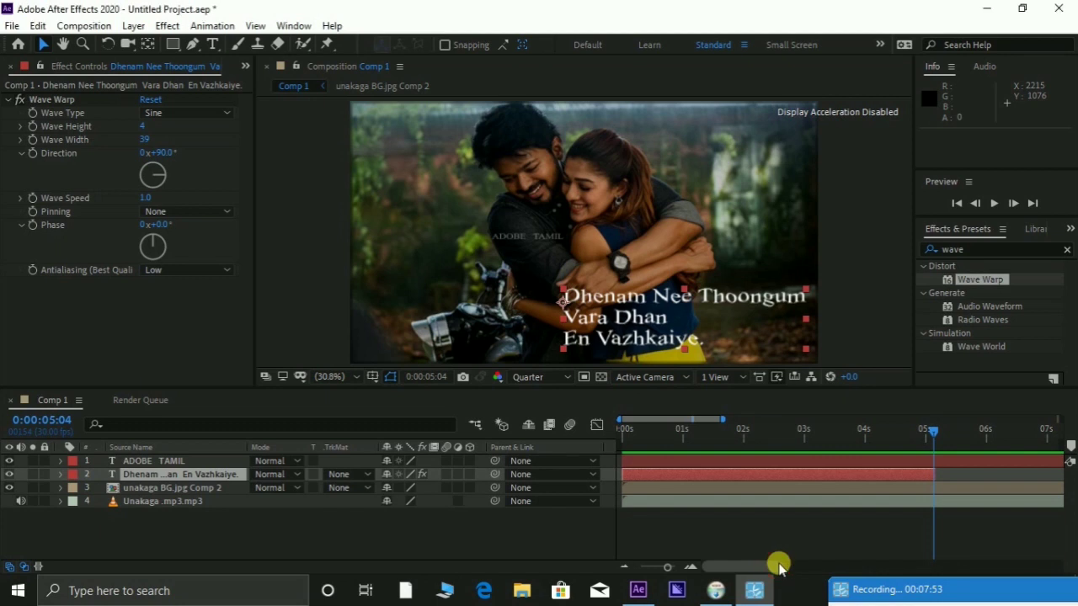
left_click(807, 567)
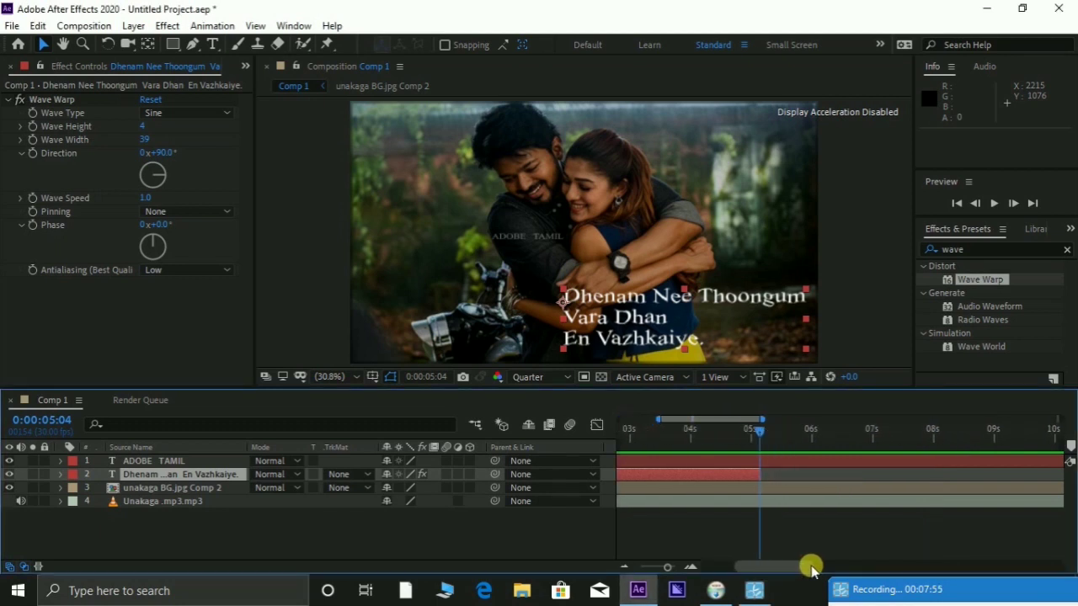
left_click_drag(811, 569, 817, 569)
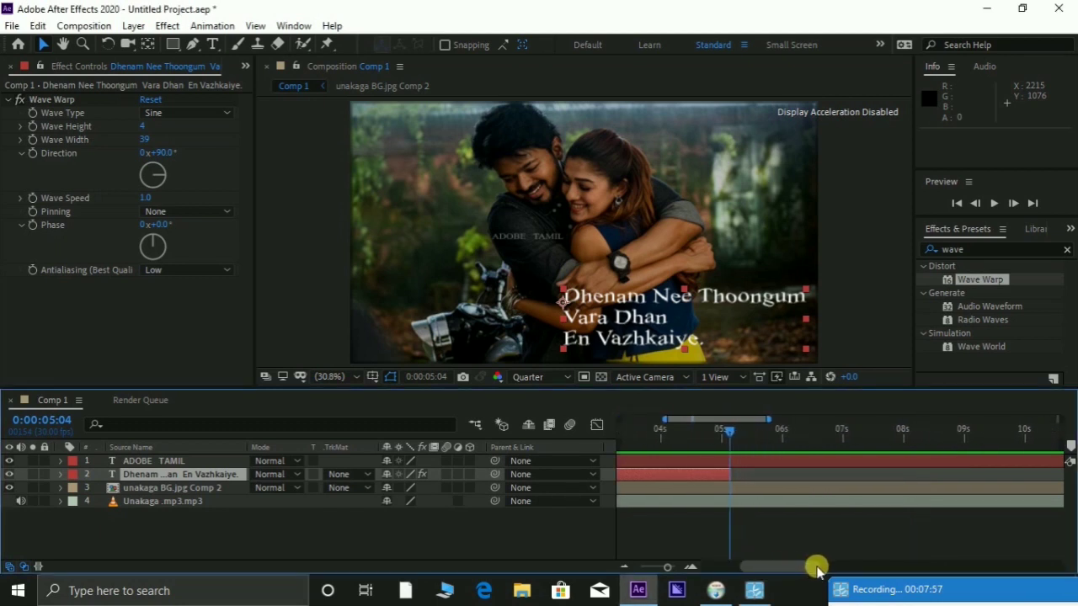
left_click(724, 477)
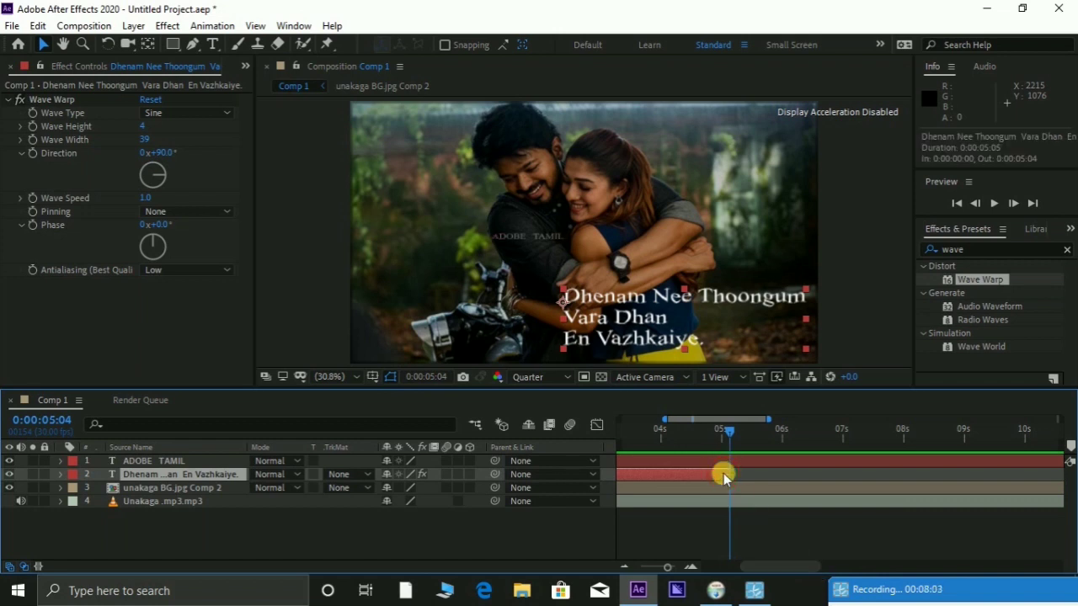
key("ctrl+d")
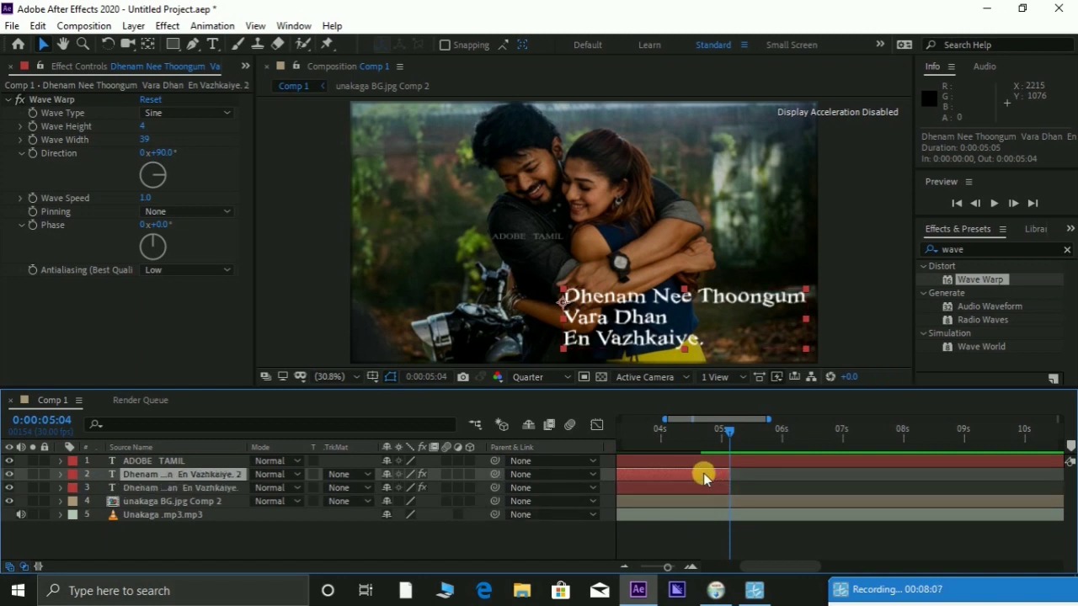
left_click_drag(704, 477, 956, 477)
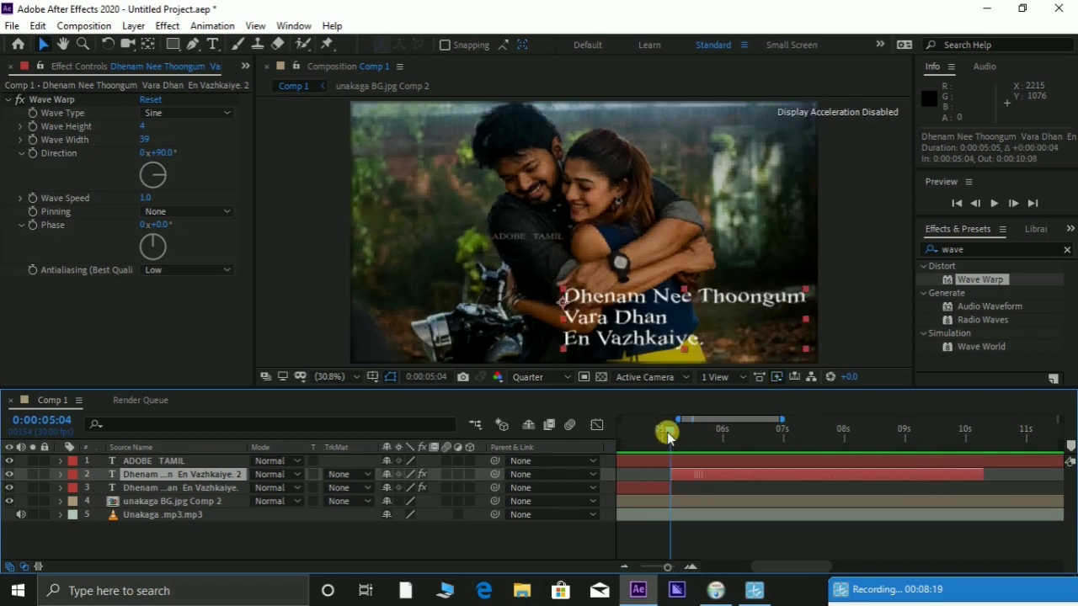
- Delete the lyric wording in the duplicated text layer at 0:00:05:13, keeping only the final period
left_click_drag(667, 434, 687, 444)
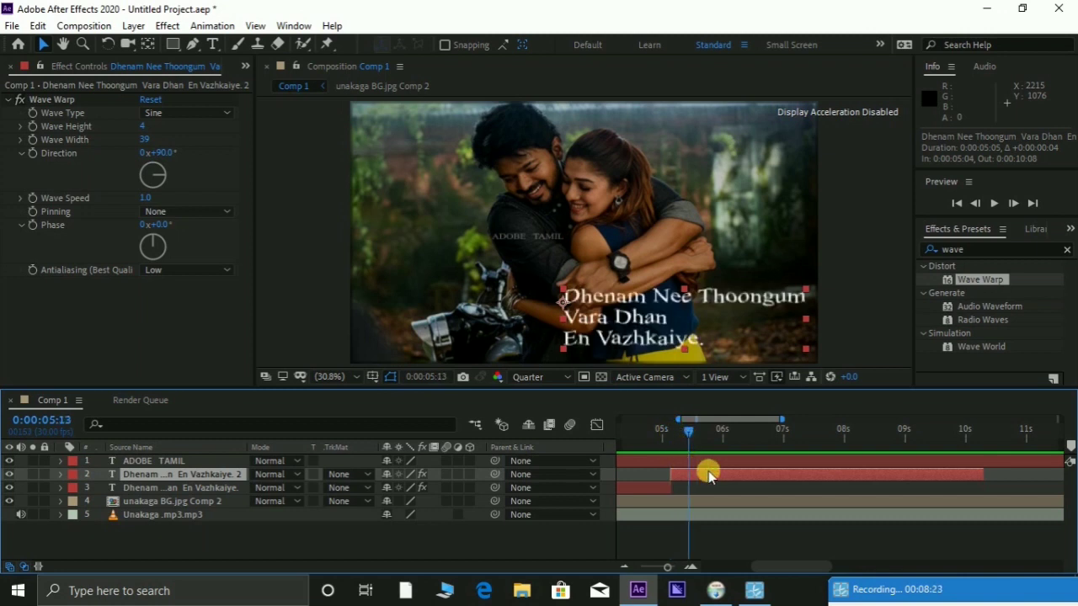
left_click(709, 476)
double_click(708, 474)
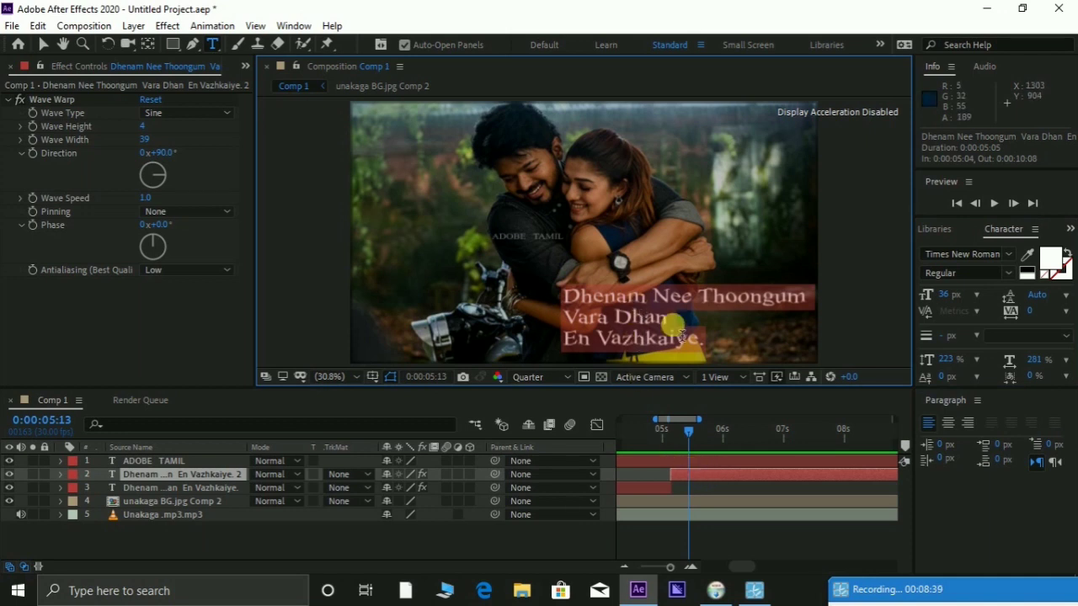
left_click(590, 308)
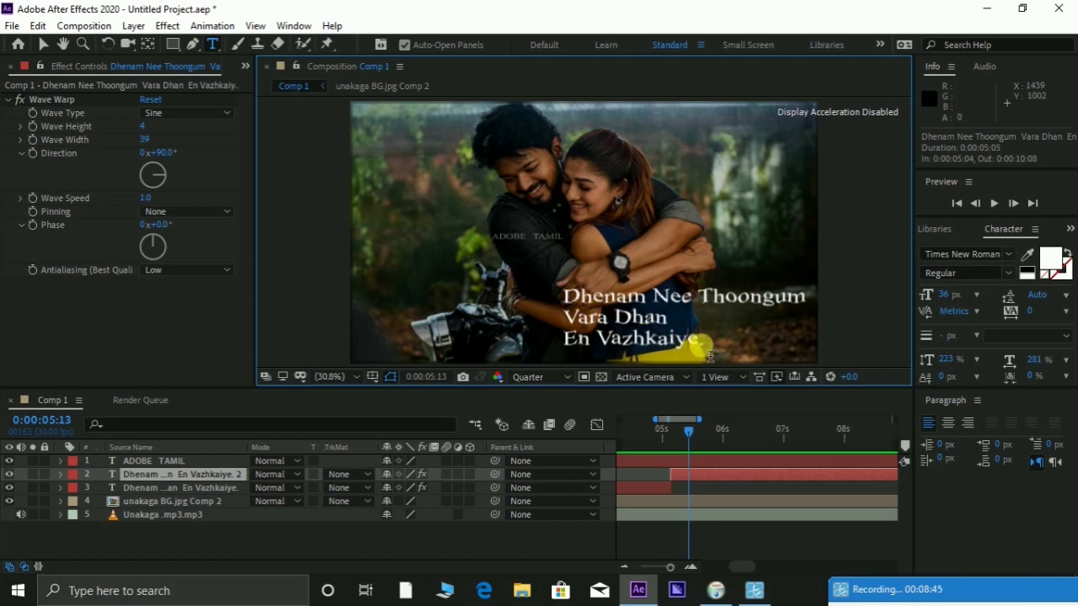
key("BackSpace")
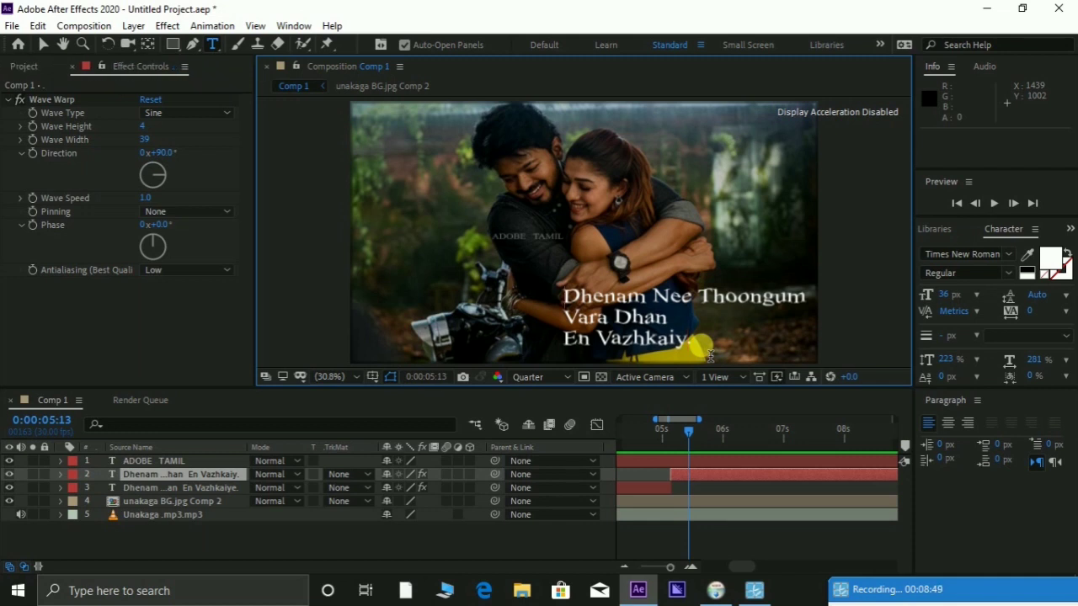
key("ctrl+a")
key("BackSpace")
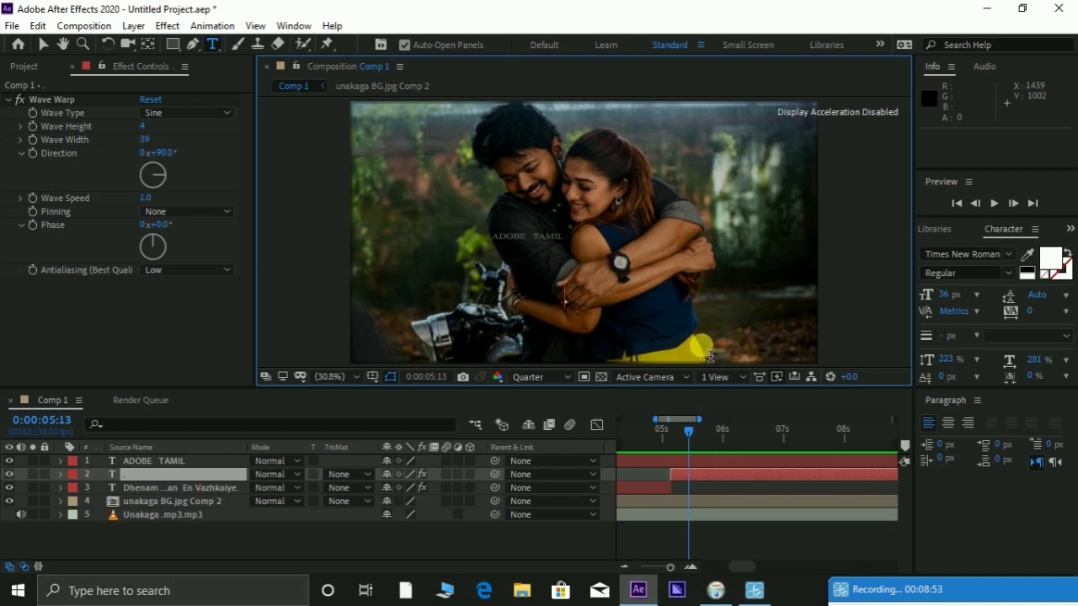
- Enter "Vidinju Un Pecholi" before the period as the first line of the duplicated lyric text
type("V")
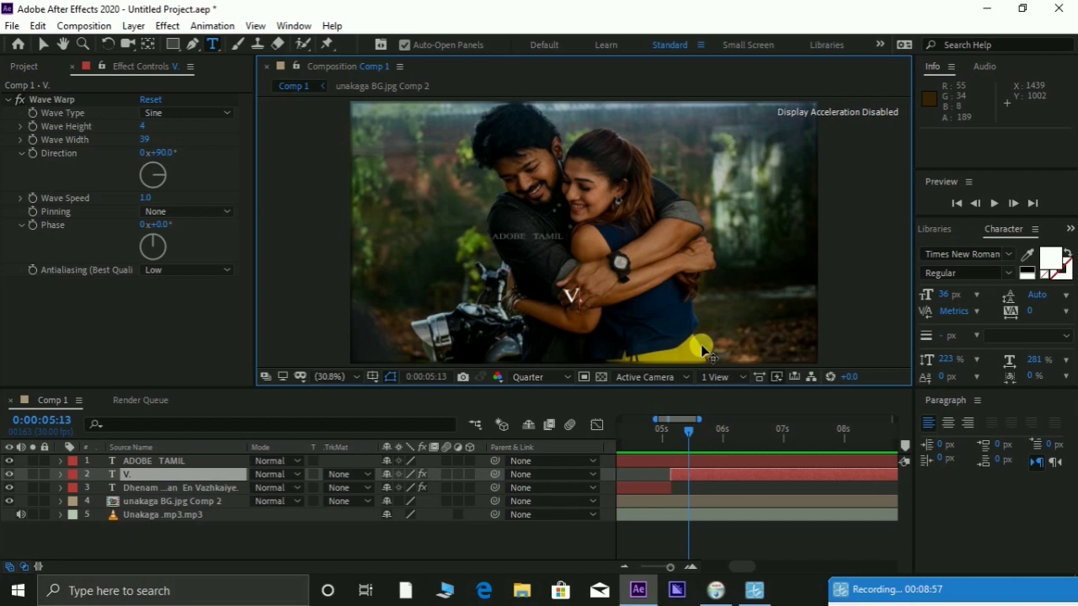
type("i")
type("d")
type("in")
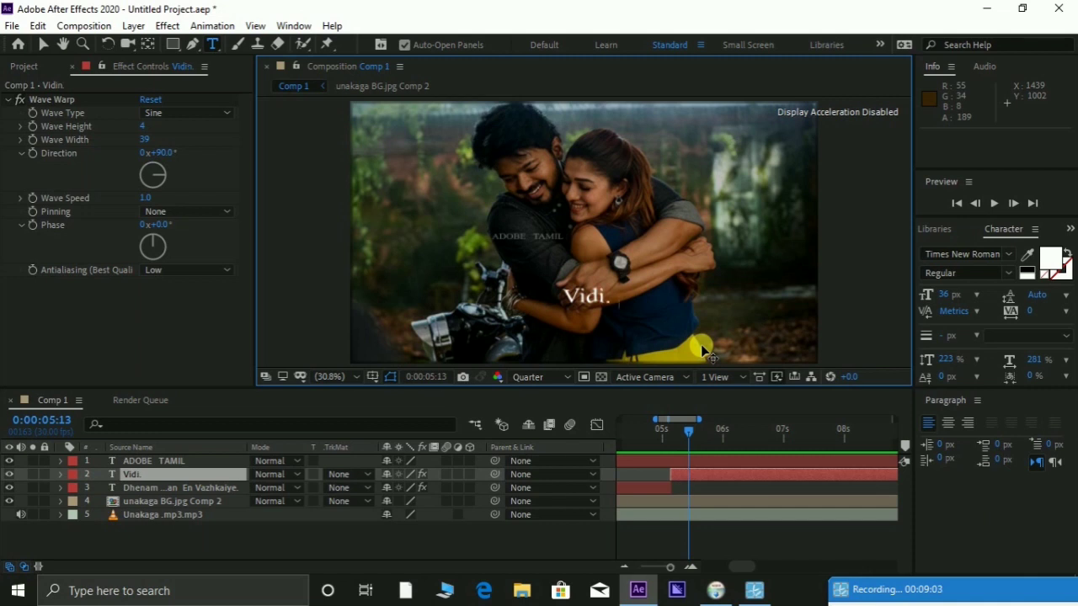
type("ju")
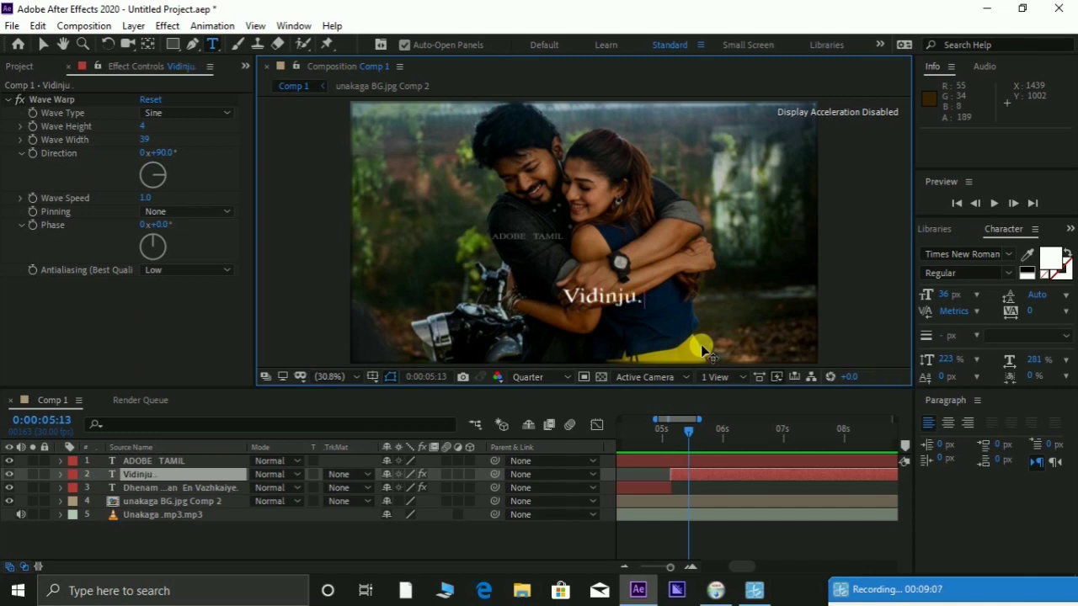
type(" U")
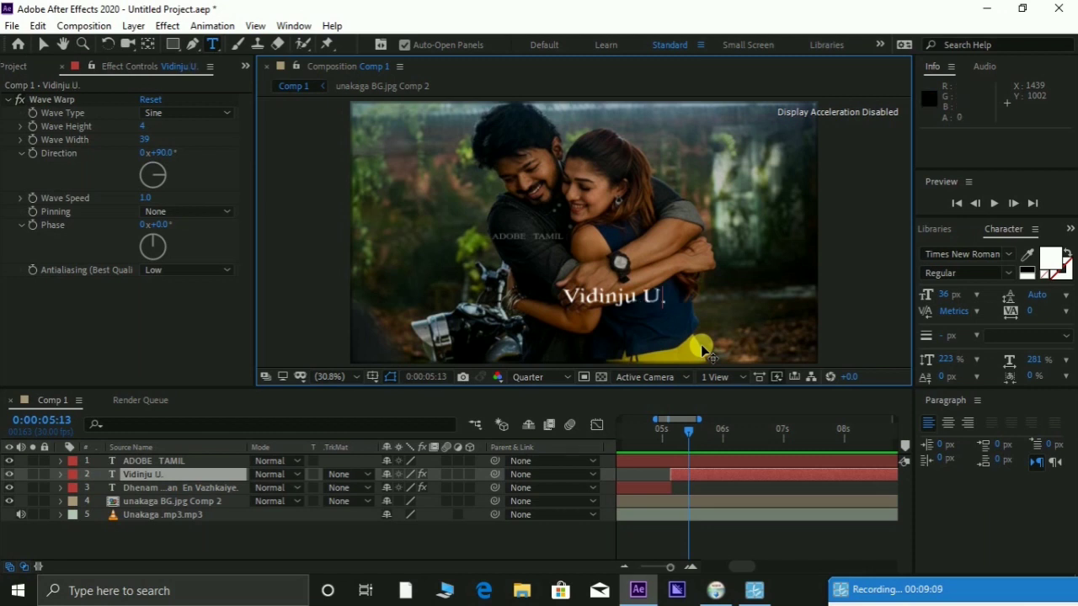
type("n")
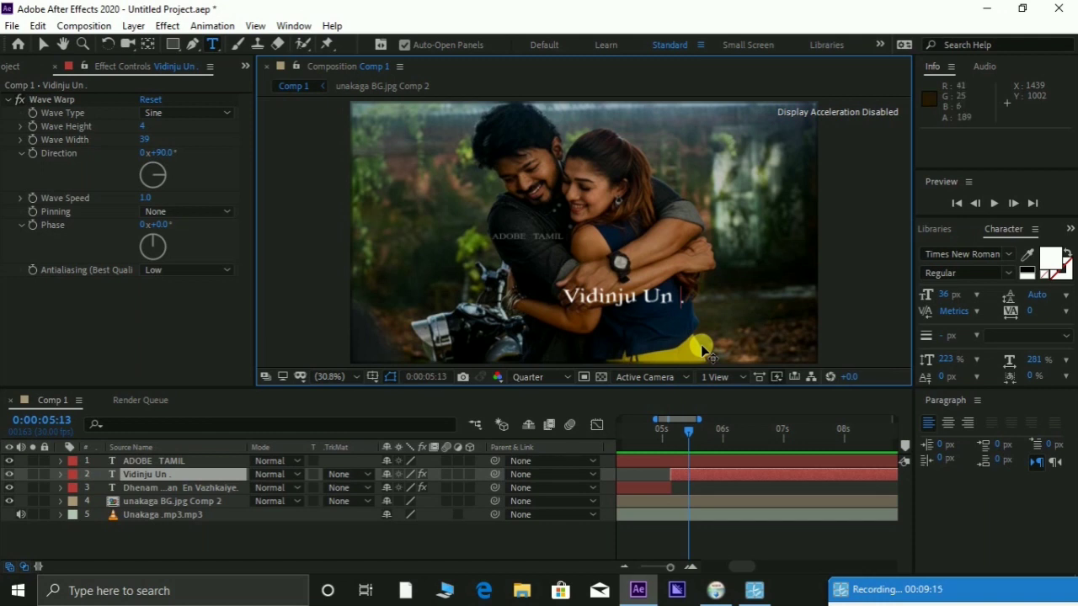
type(" P")
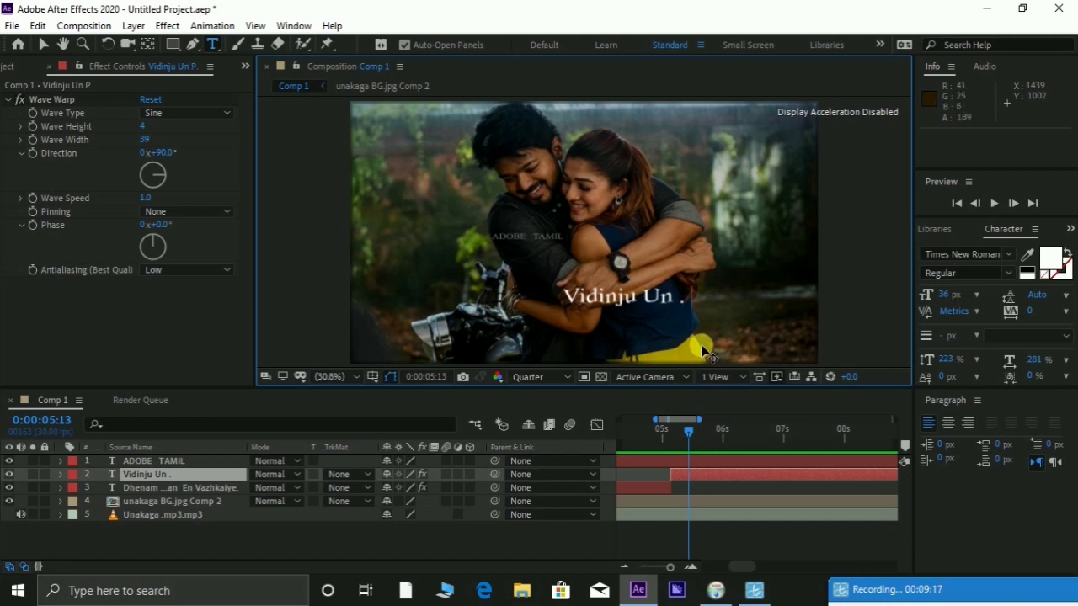
type("ech")
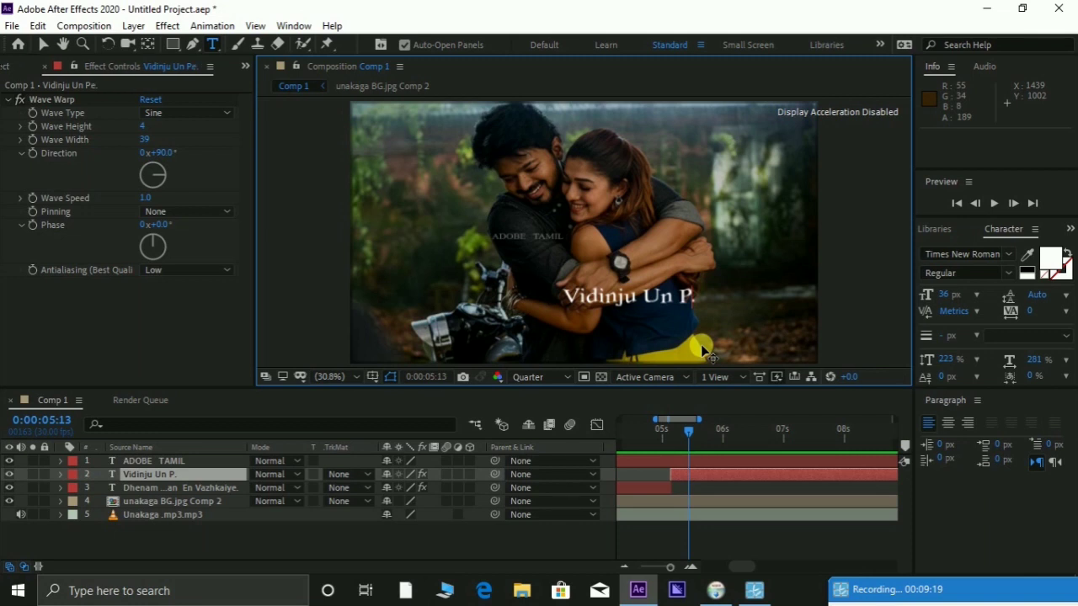
type("oli")
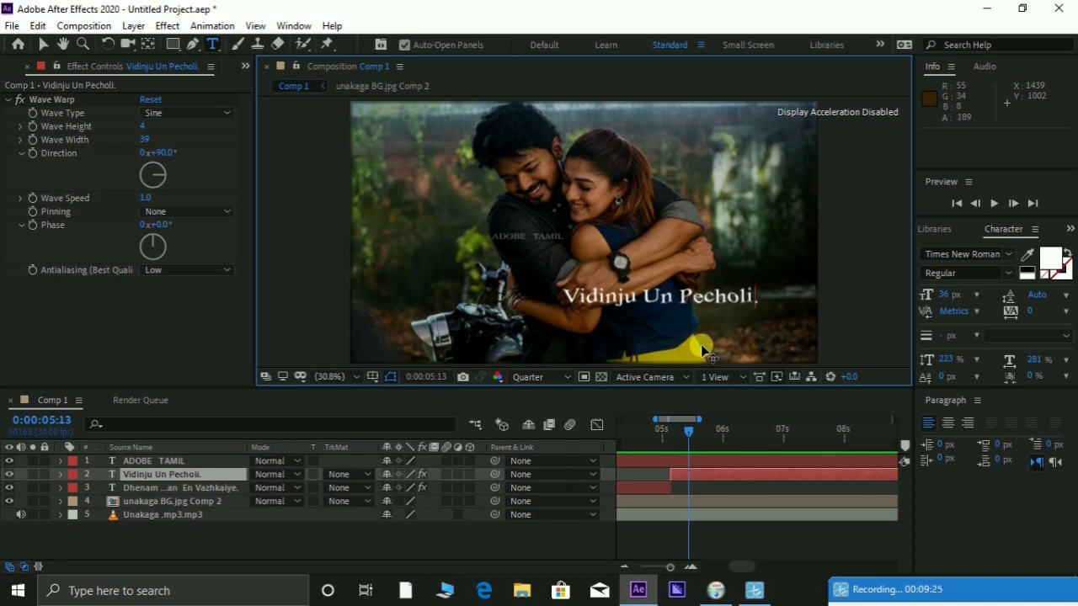
- Add a second line reading "Ketta Dhan" to the lyric text, keeping the period at the end
type("..")
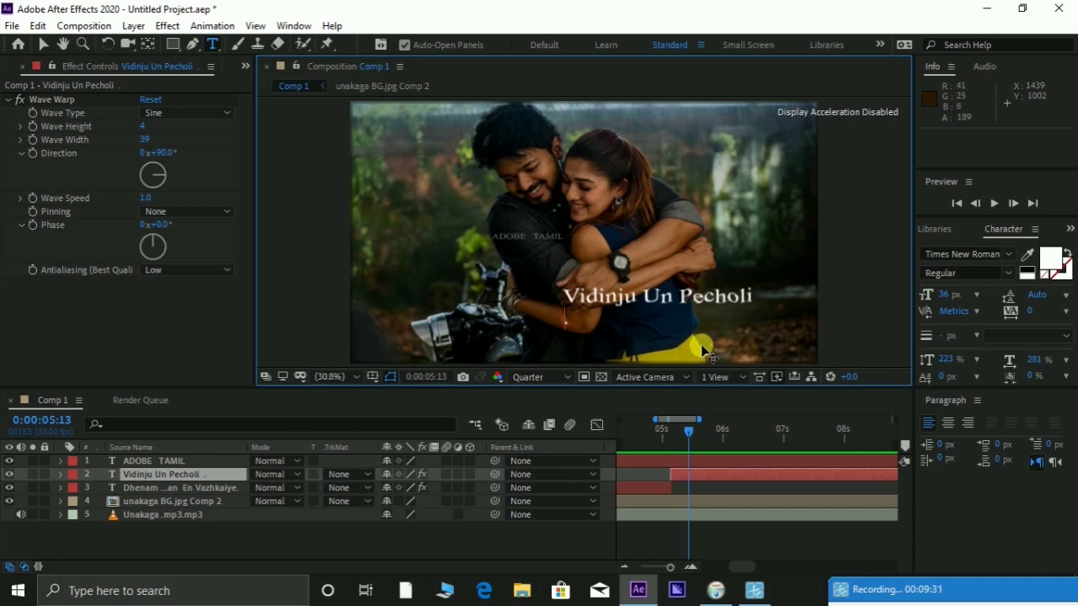
type("K")
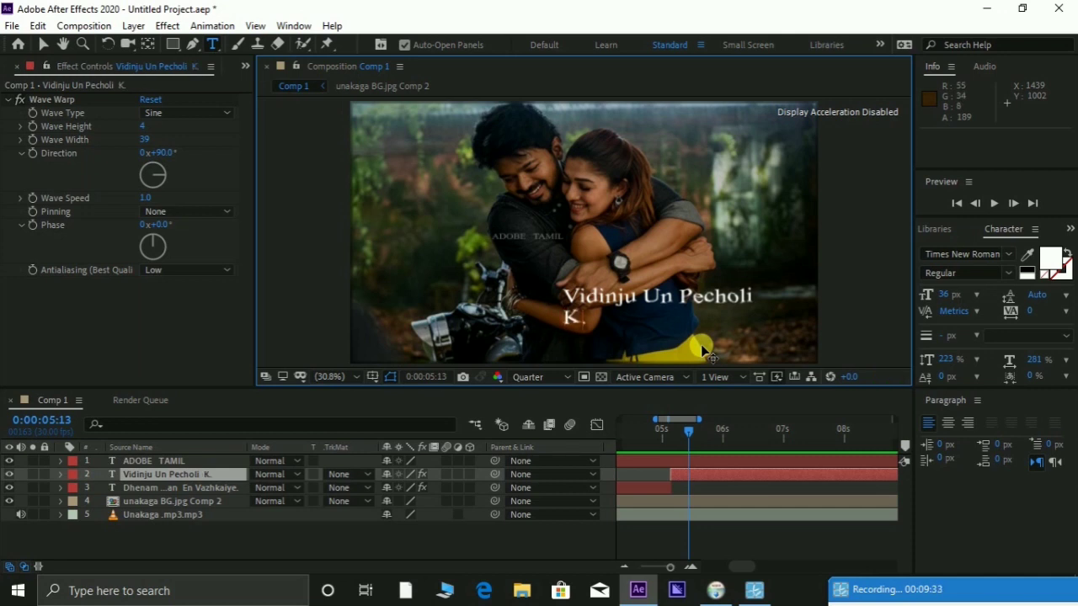
type("e")
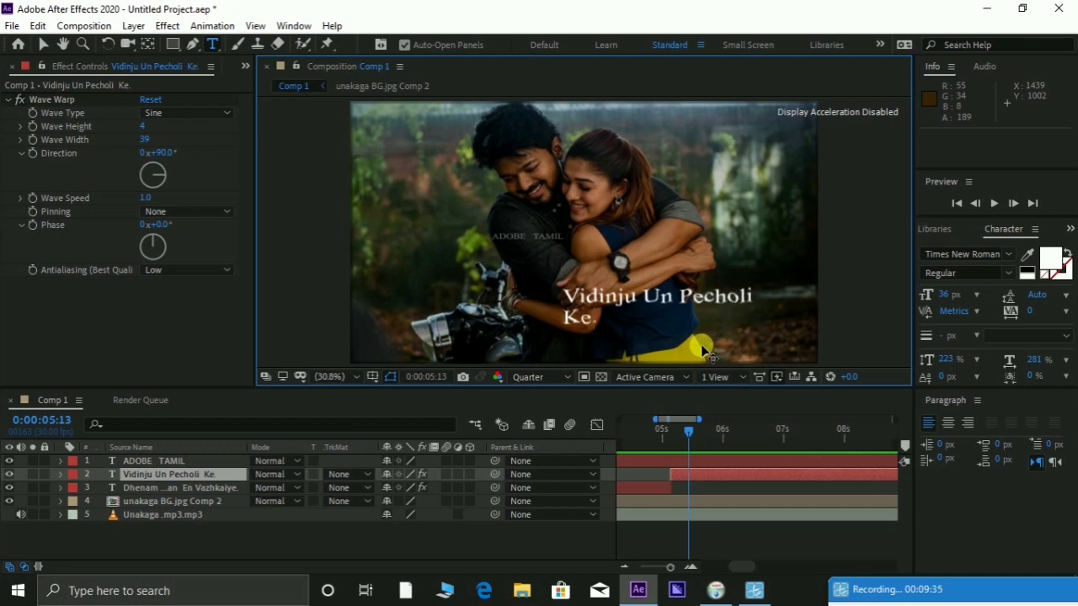
type("tta")
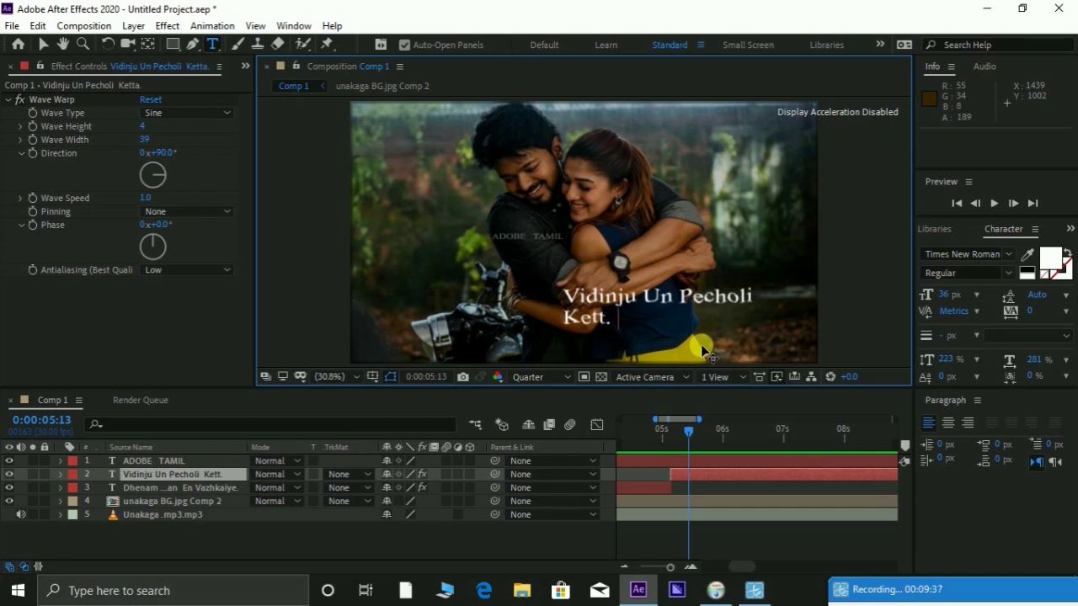
type(" Dh")
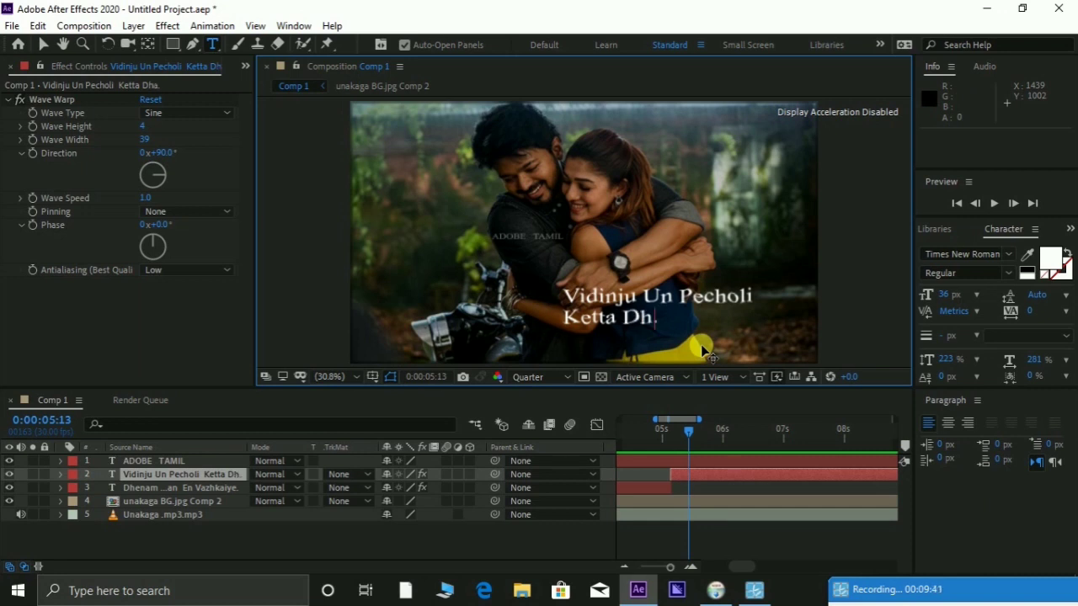
type("an")
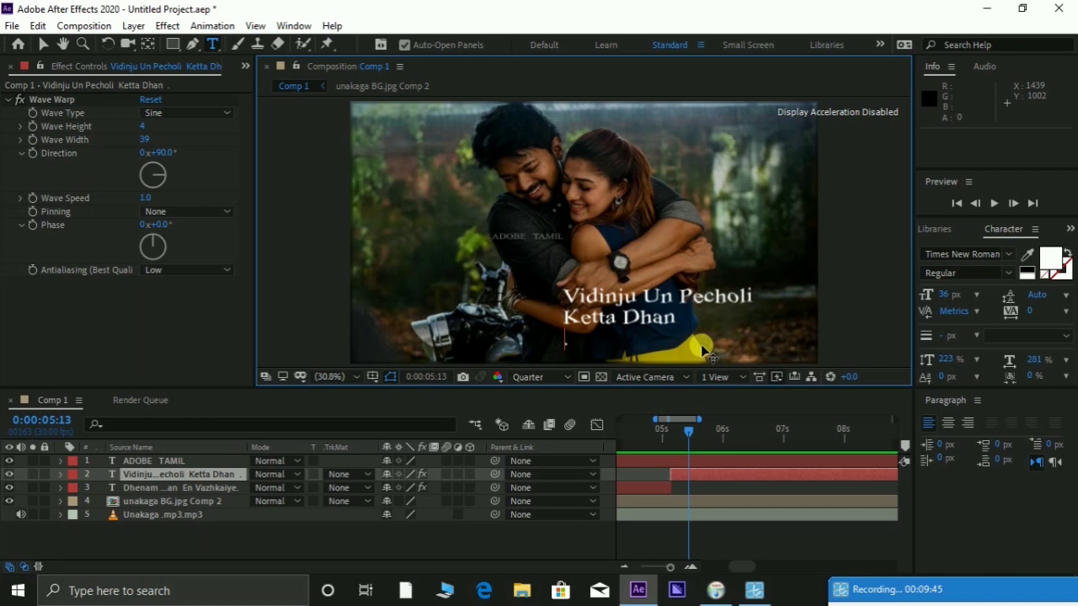
- Add a third line reading "Eduppan Moochaye" before the final period of the lyric text
type(" E")
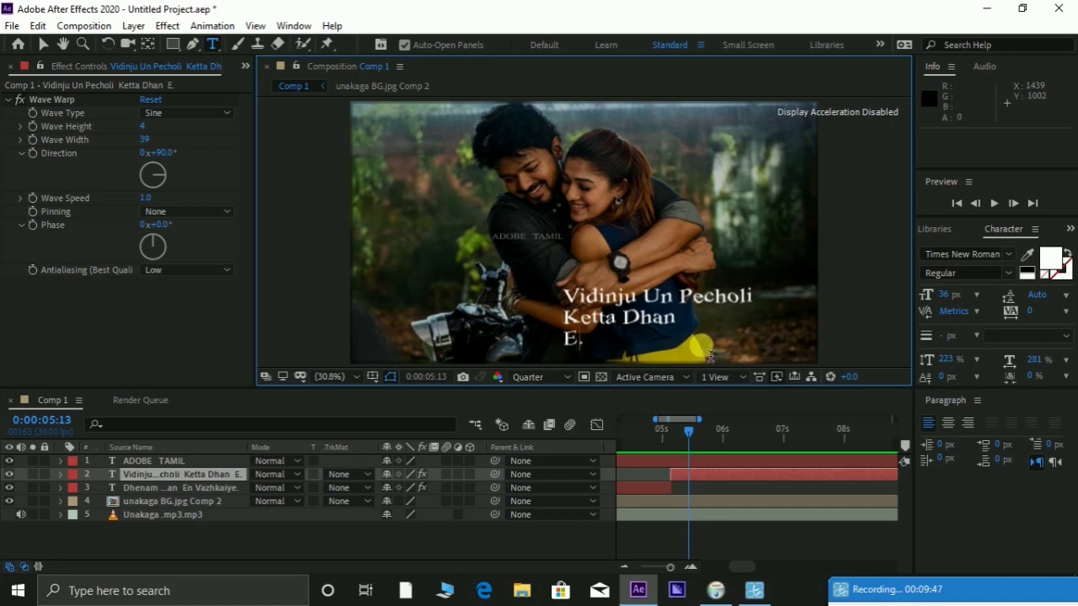
type("du")
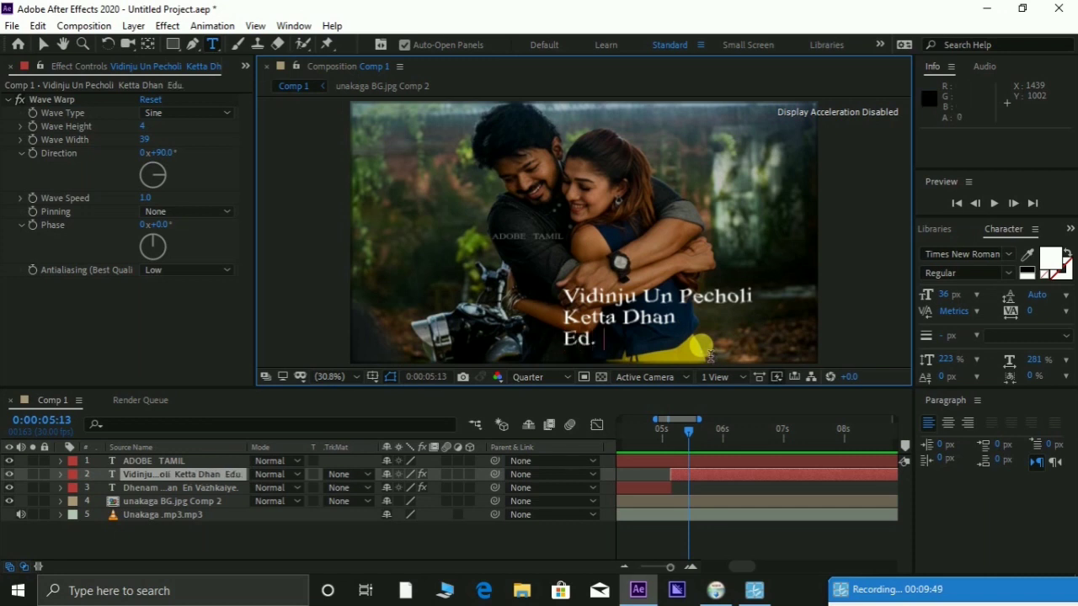
type("pp")
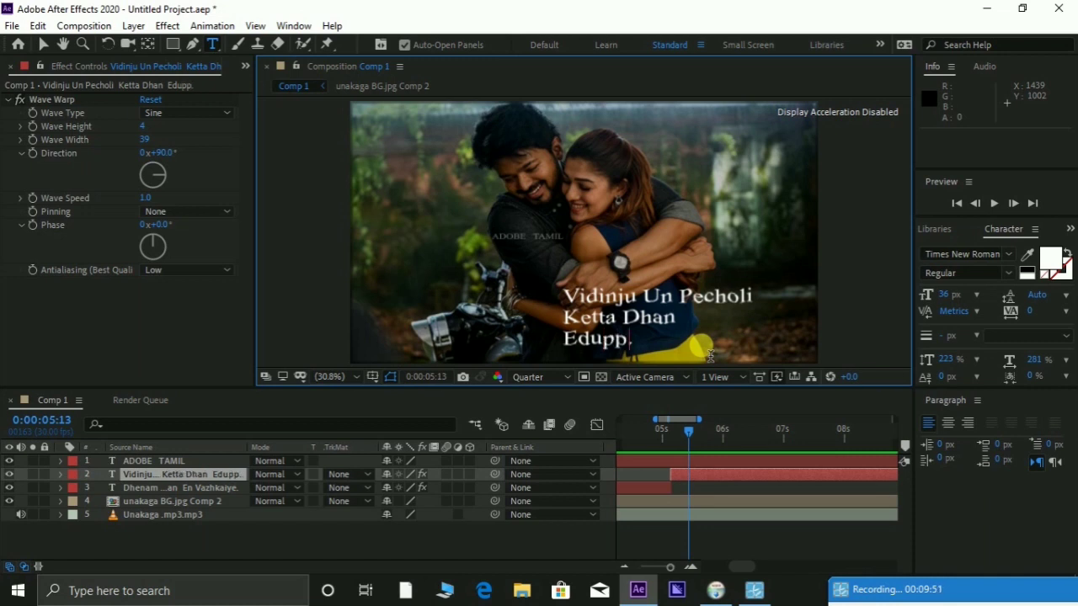
type("an")
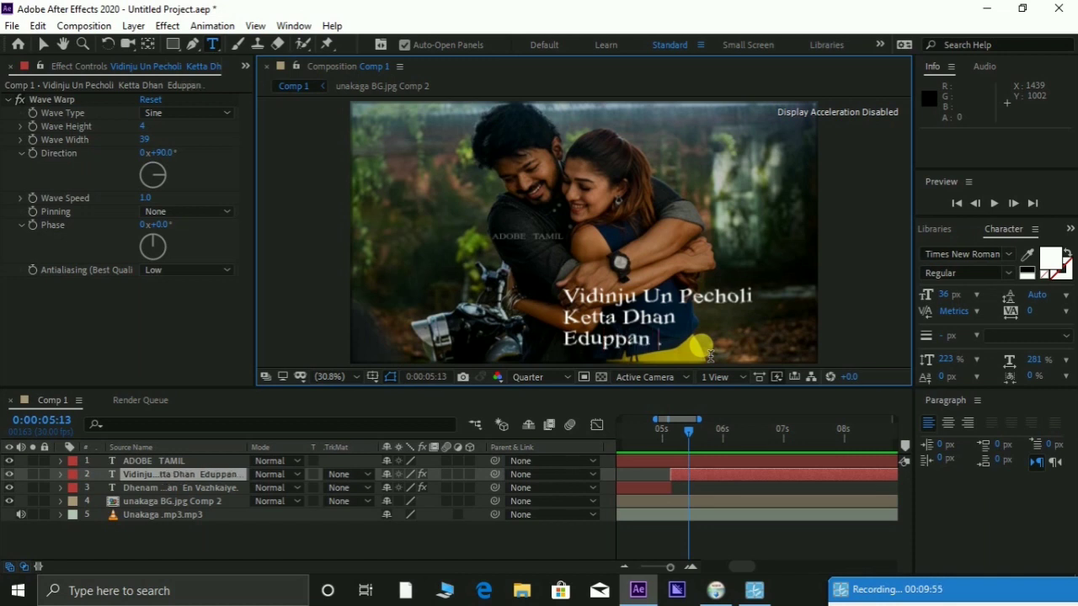
type(" M")
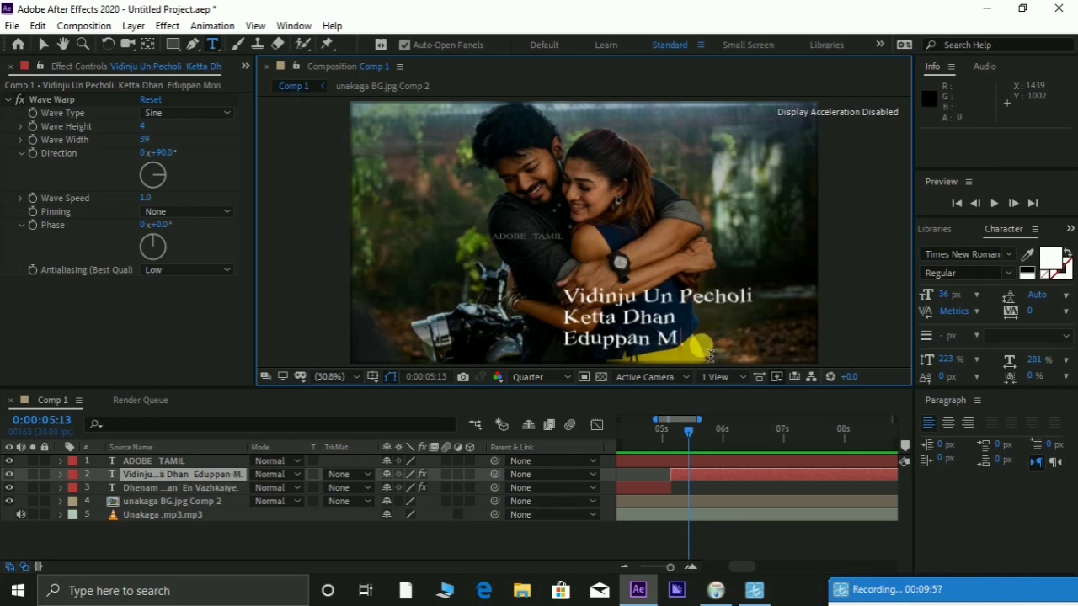
type("oocha")
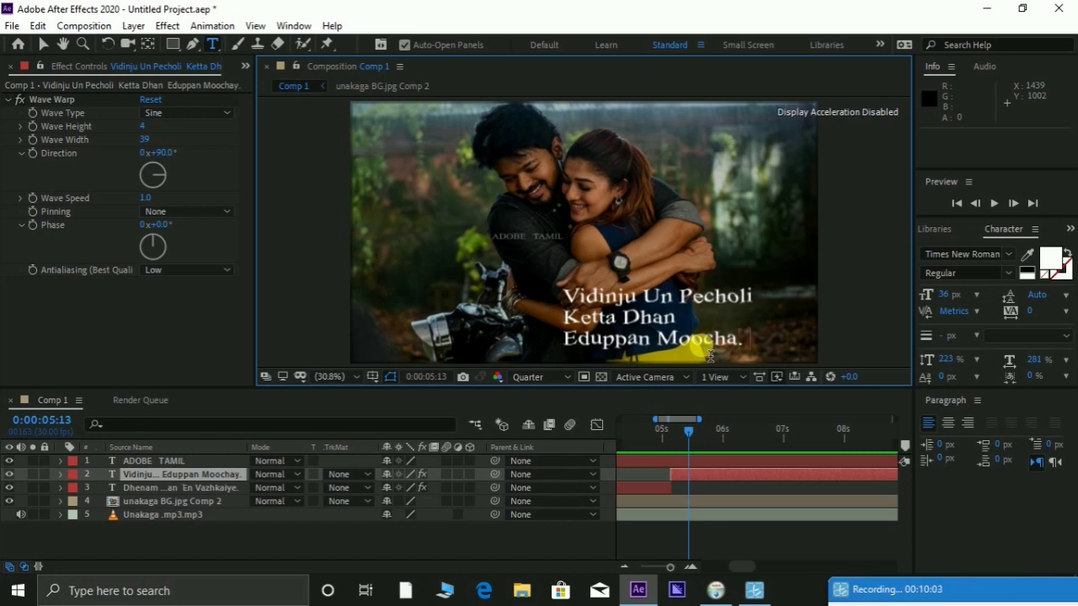
type("ye")
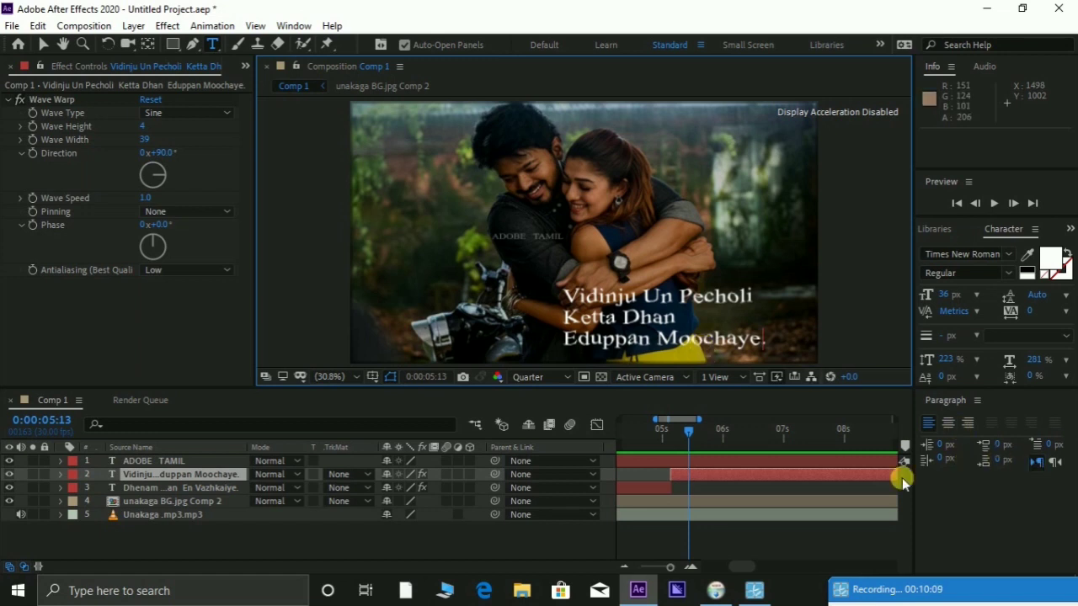
- Close the Paragraph panel and move the current time to 0:00:10:06, near the end of the new lyric layer
left_click(974, 404)
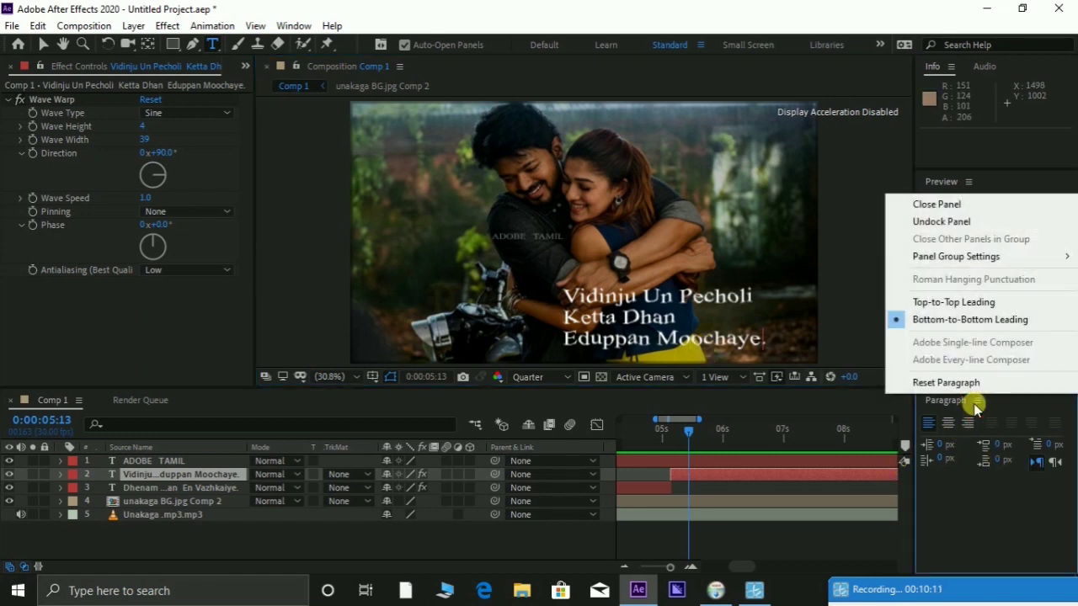
left_click(921, 207)
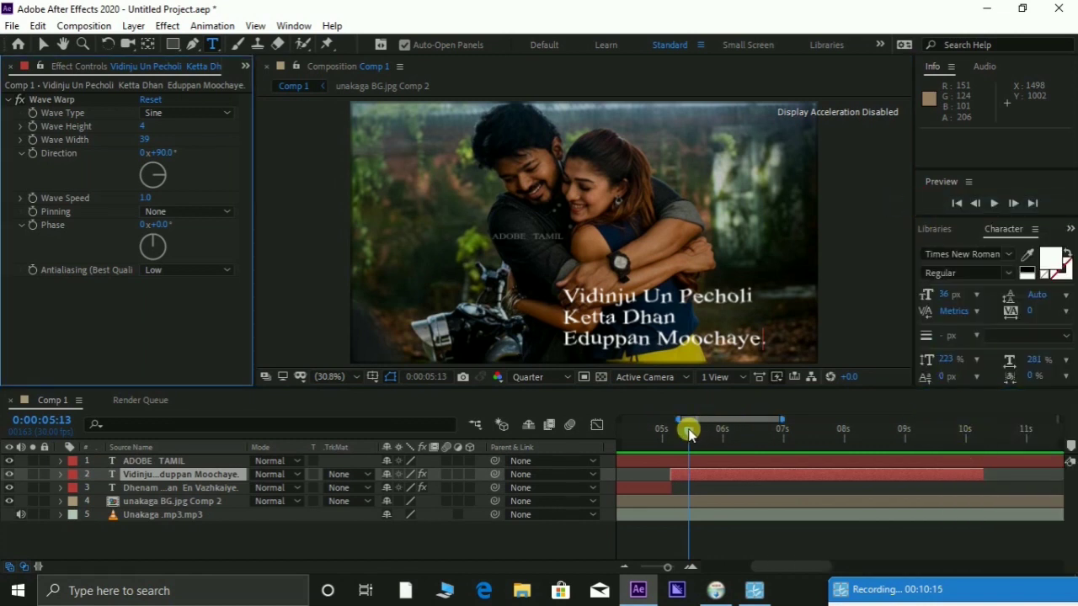
left_click_drag(692, 431, 975, 452)
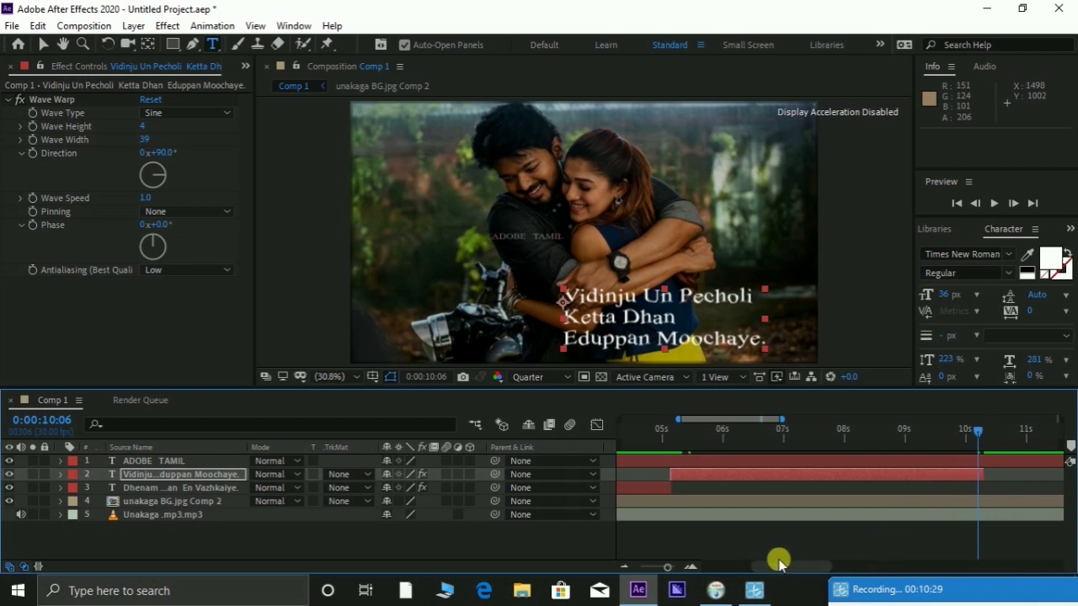
- Move the current time back to 0:00:09:27 and set the composition's preview resolution to Third
left_click_drag(779, 564, 805, 565)
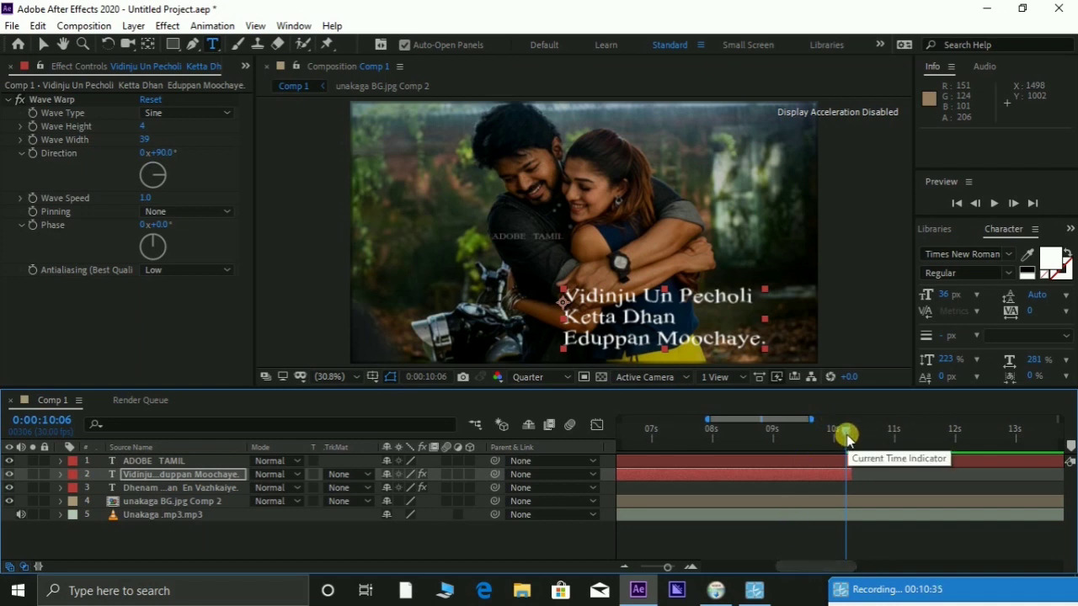
mouse_move(846, 436)
left_mouse_down()
mouse_move(797, 439)
mouse_move(830, 440)
left_mouse_up()
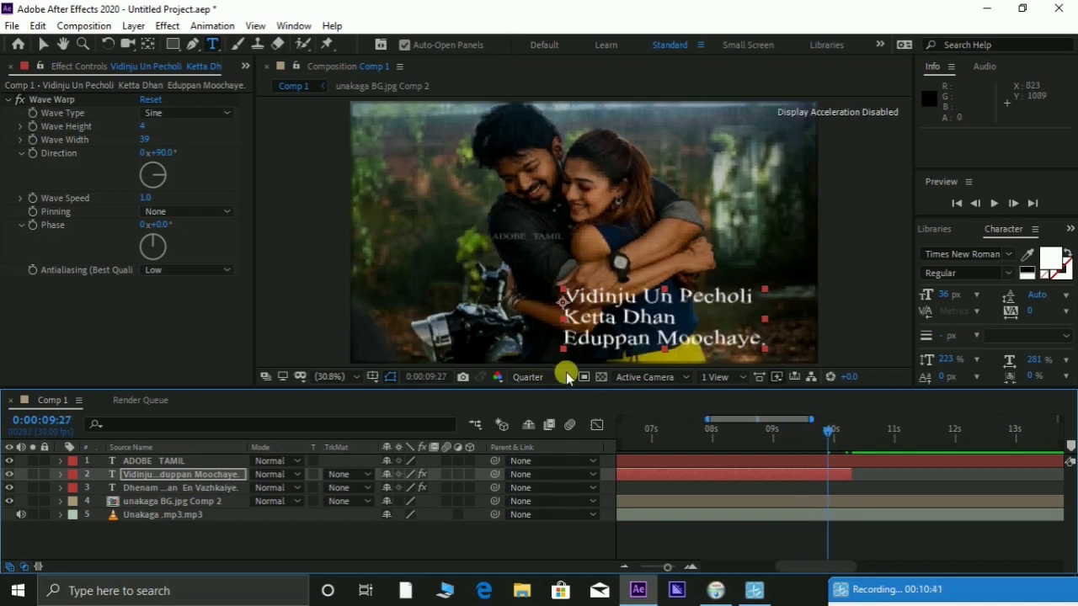
left_click(566, 377)
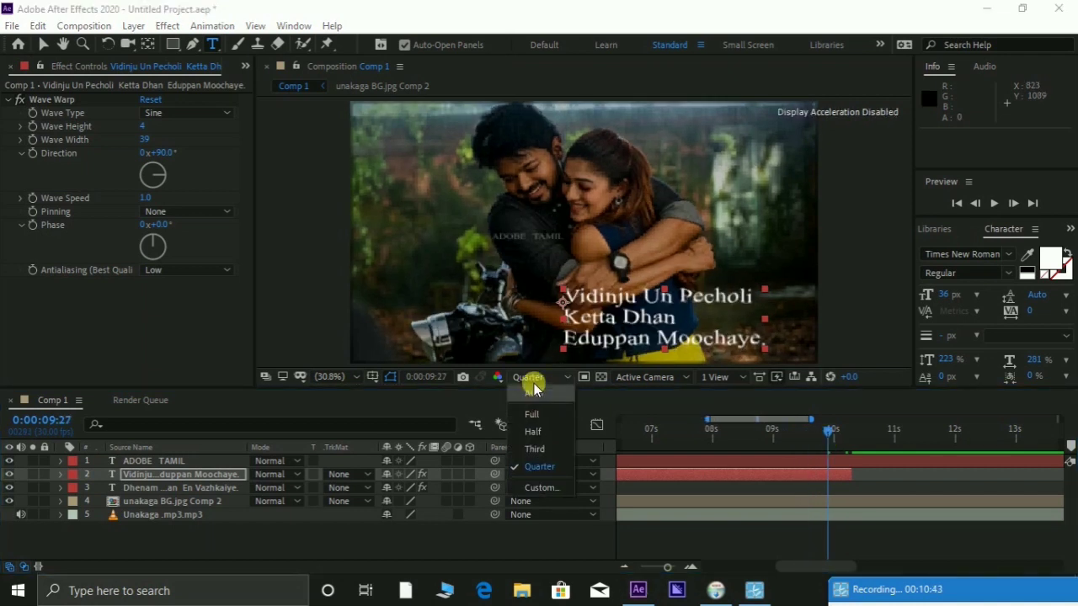
left_click(535, 449)
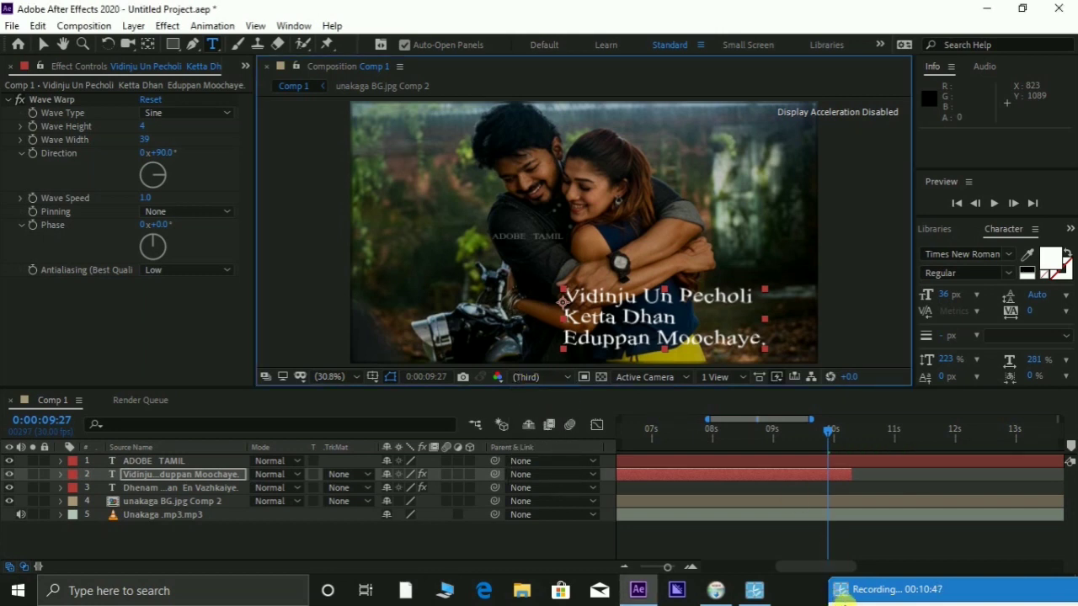
- Duplicate the "Vidinju Un Pecholi" lyric layer and move the copy so it starts at 0:00:10:05, where the original ends
mouse_move(844, 600)
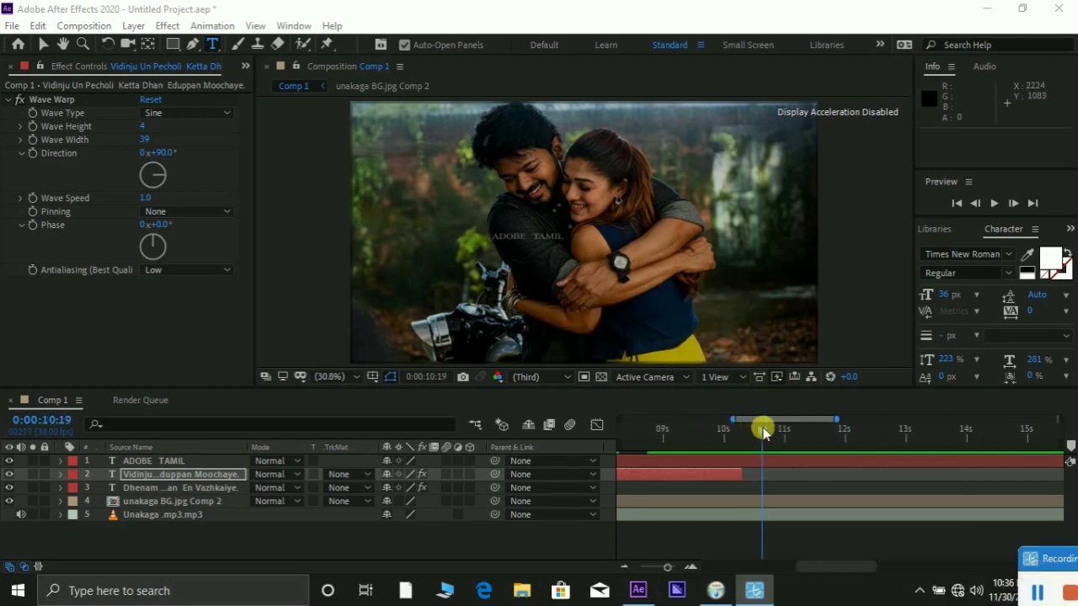
left_click(758, 433)
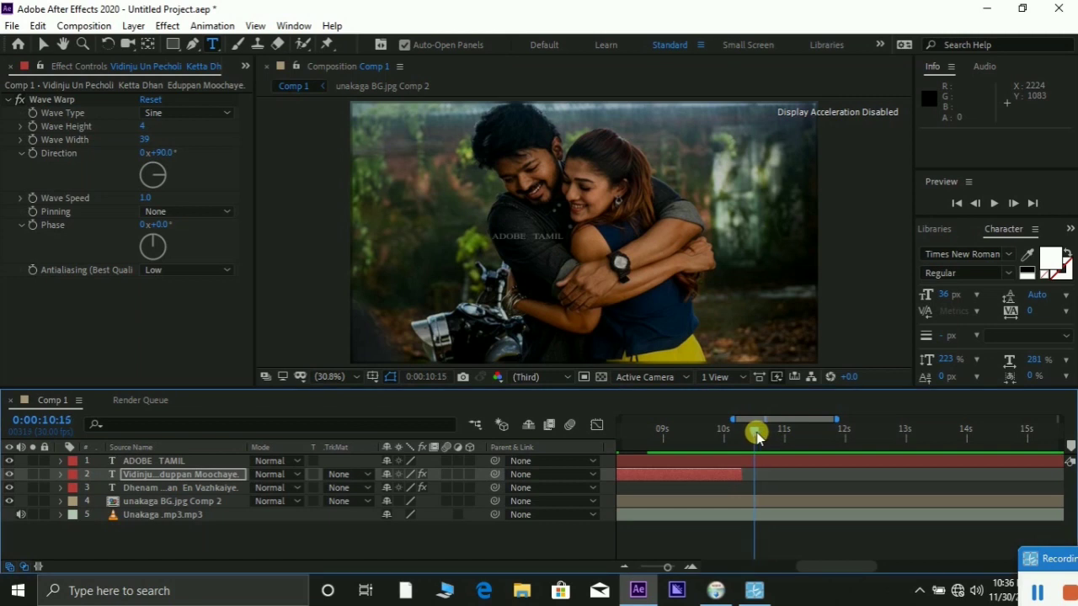
left_click(679, 433)
left_click_drag(649, 444, 750, 443)
left_click(717, 478)
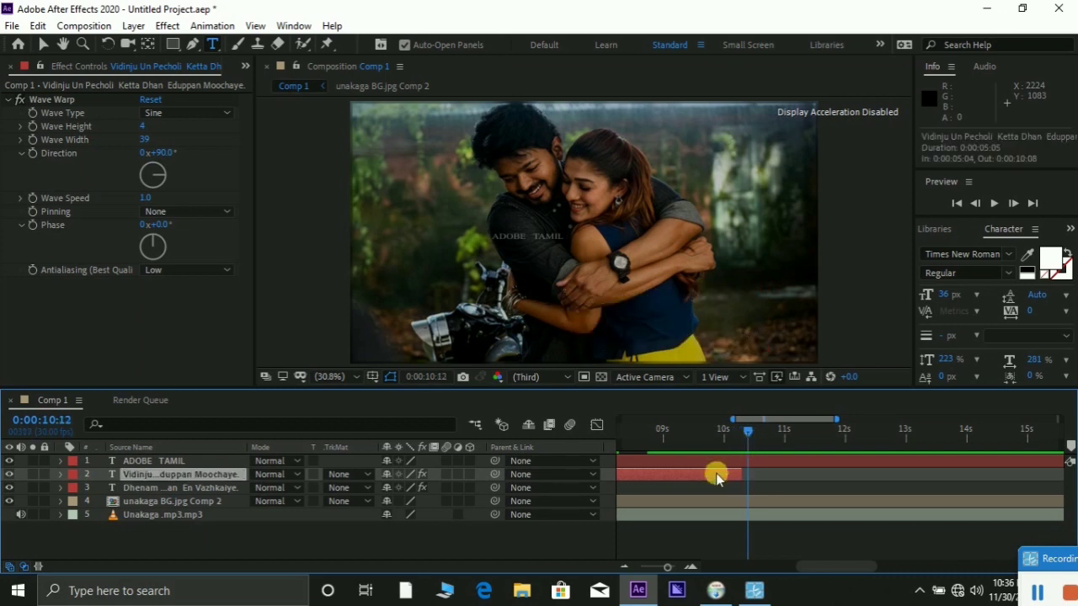
key("ctrl+d")
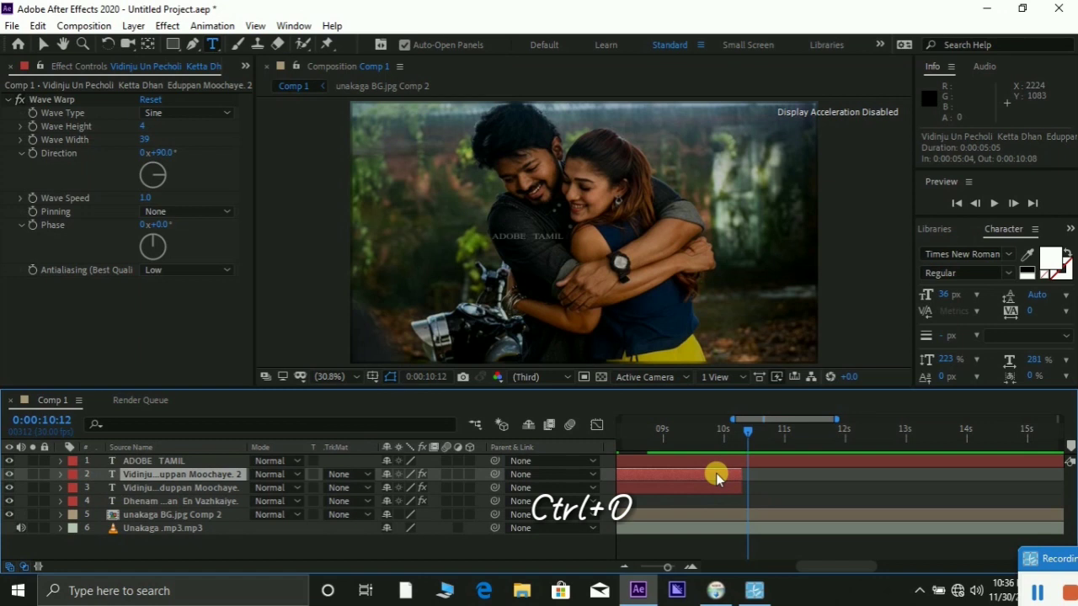
left_click_drag(823, 480, 1024, 480)
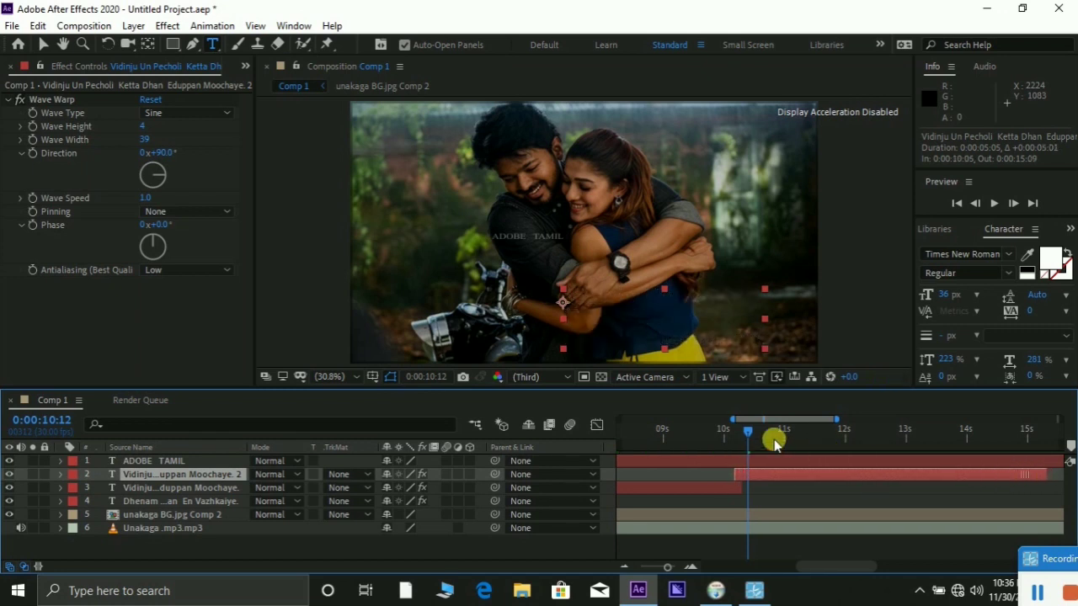
- Move the current time to 0:00:11:02 and replace the copied lyric layer's text with the line "Unna Somakura Varama"
left_click_drag(763, 431, 789, 434)
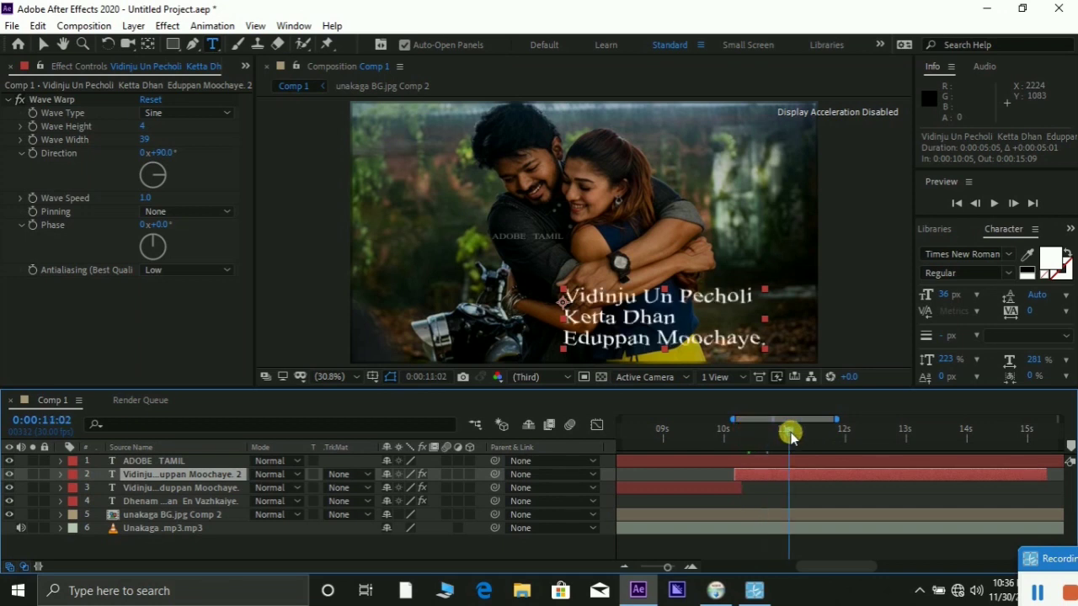
left_click(192, 476)
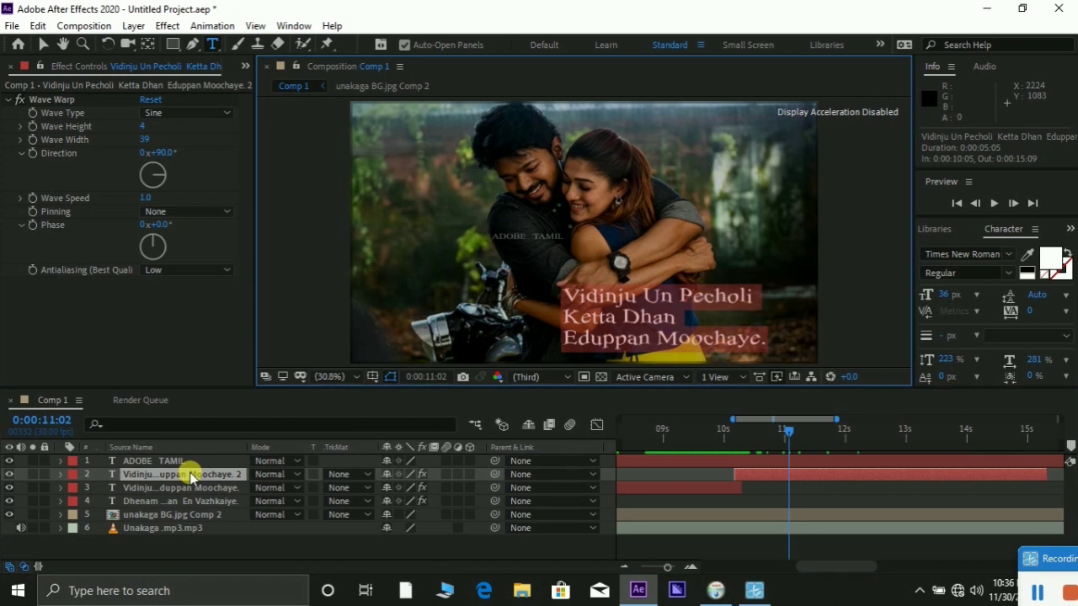
type("U")
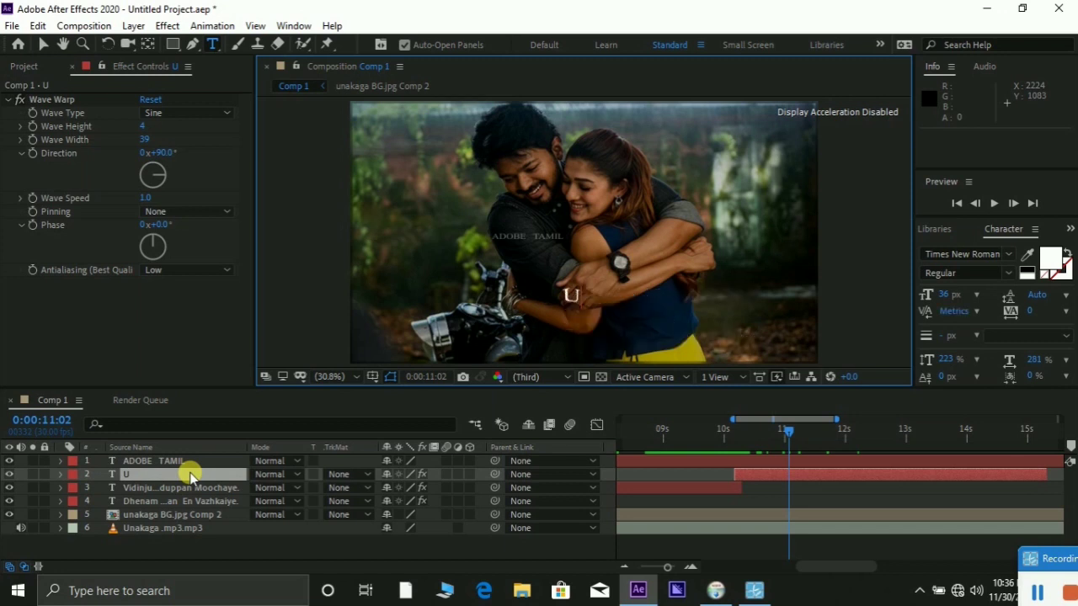
type("nna")
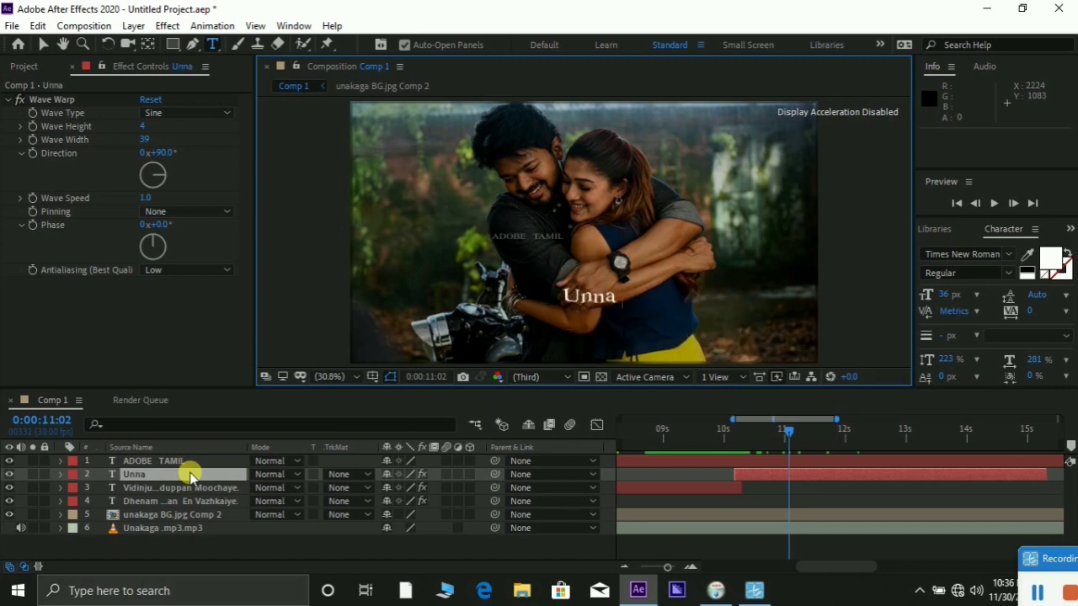
type(" Soma")
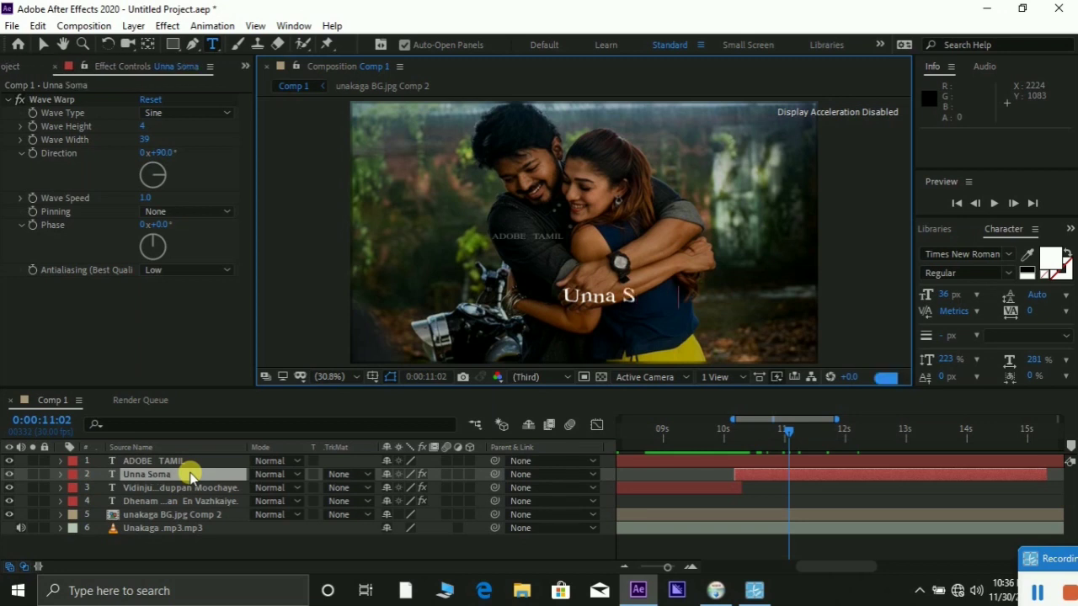
type("kura")
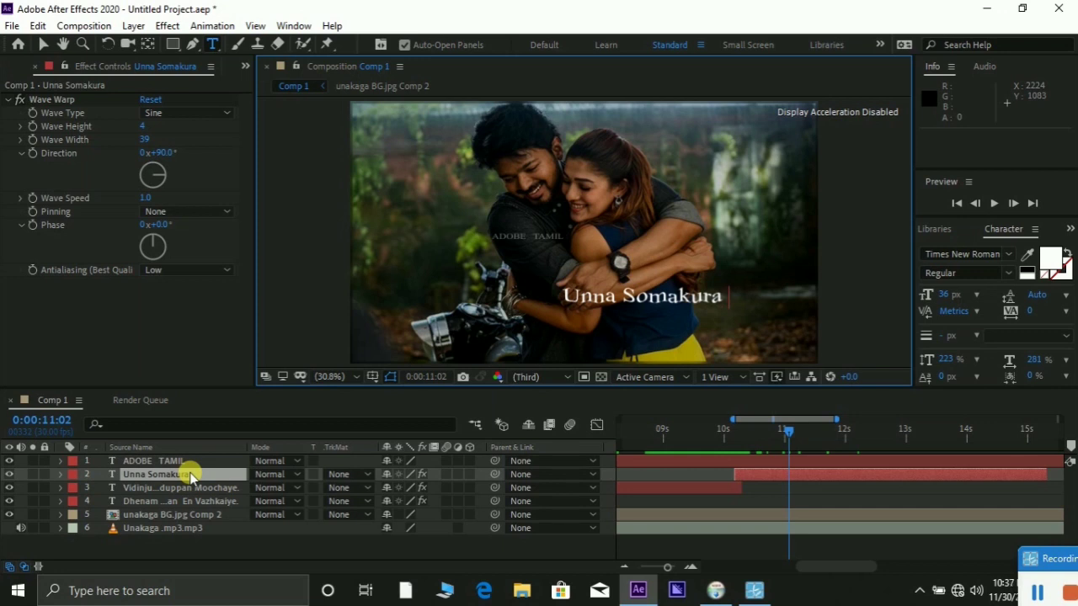
type("Varama")
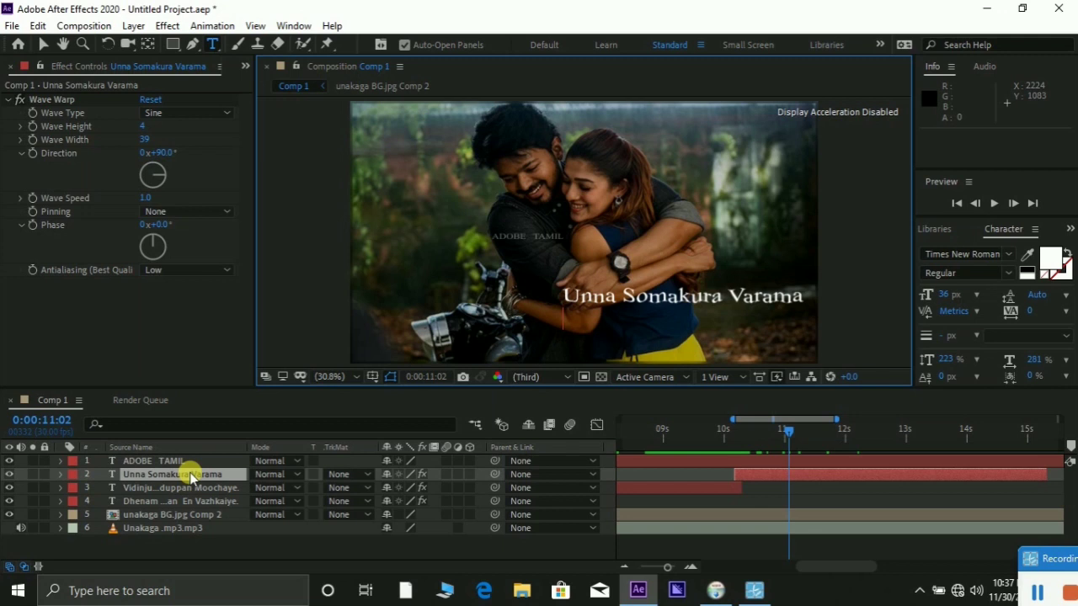
- Add a second line reading "Mela Nizhal Vandhu" to the lyric text
type("m")
key("BackSpace")
type("Mela")
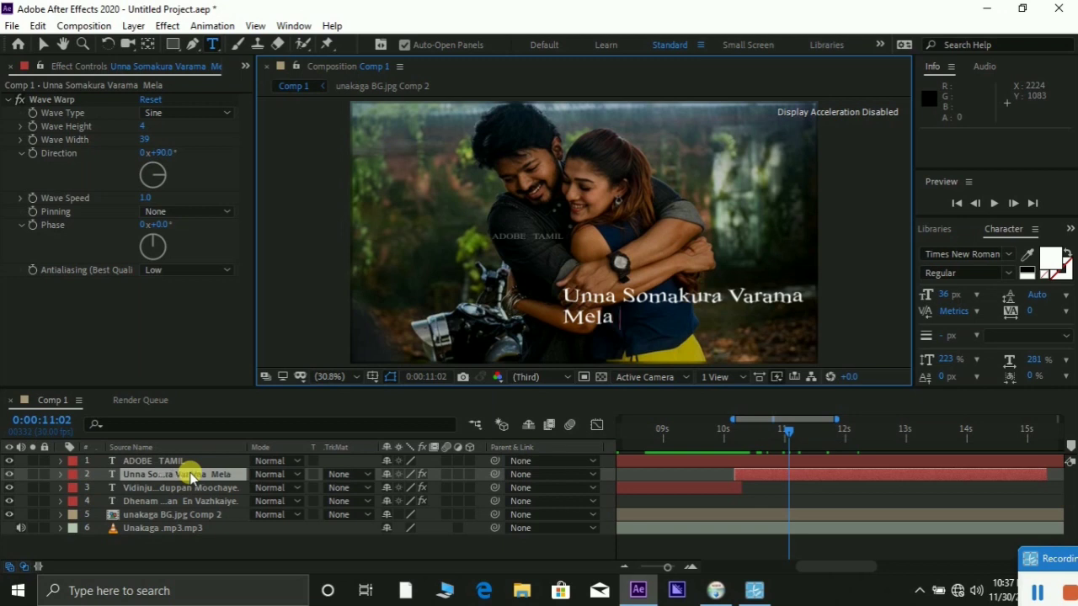
type(" Niz")
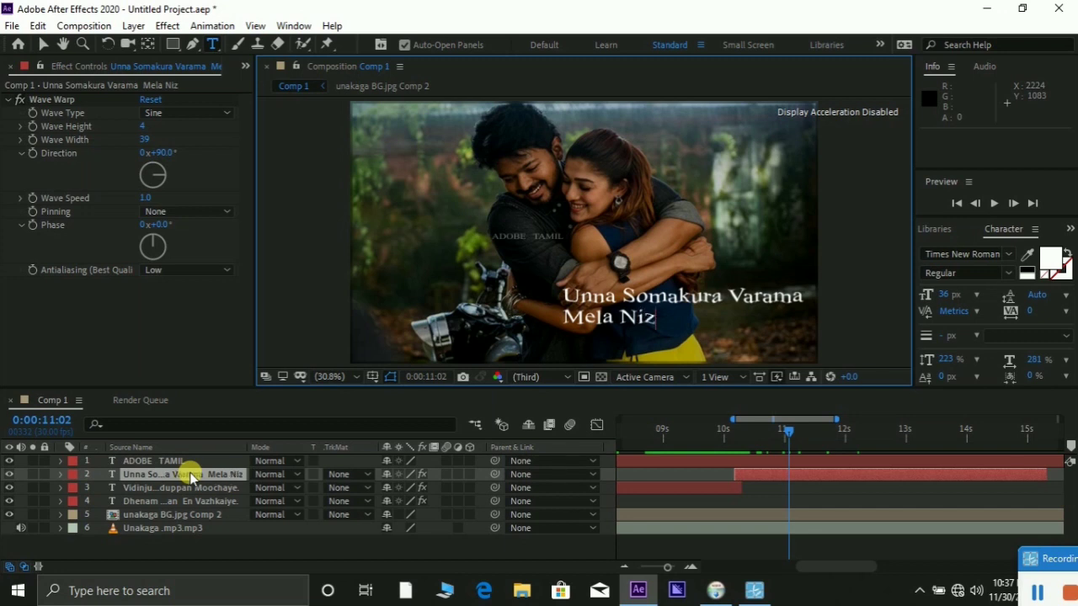
type("hal")
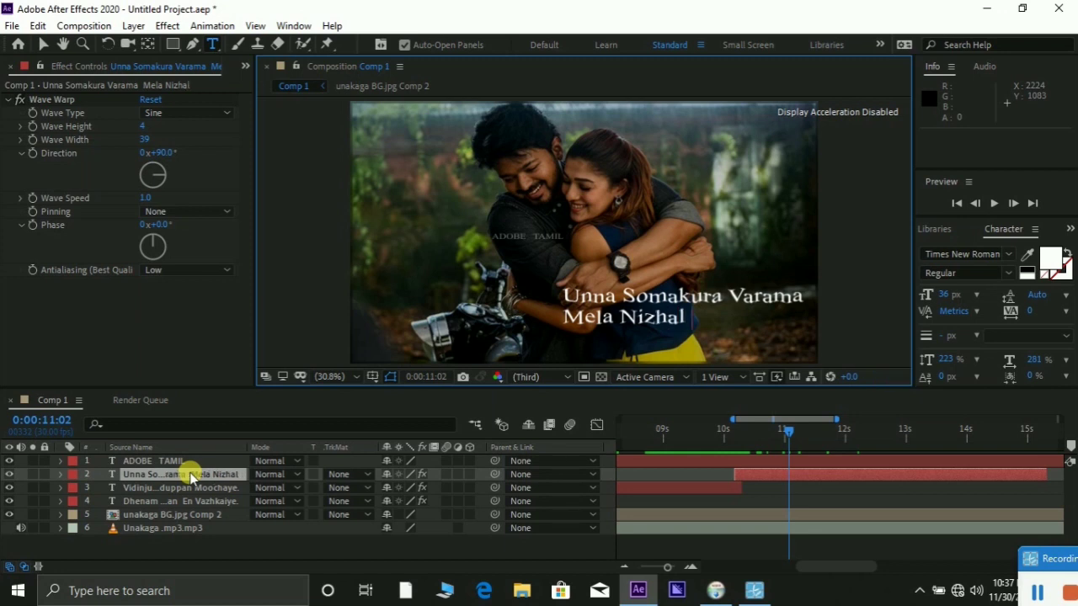
type(" Vandhu")
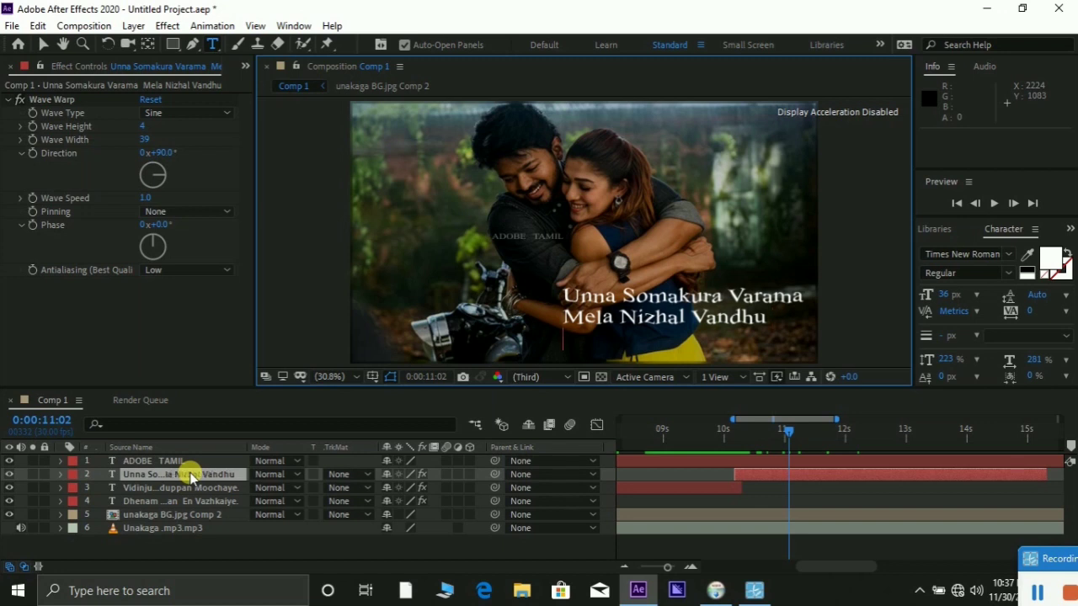
- Add a third line reading "Vizhuma." to the "Unna Somakura Varama" lyric text
key("Return")
type("Vi")
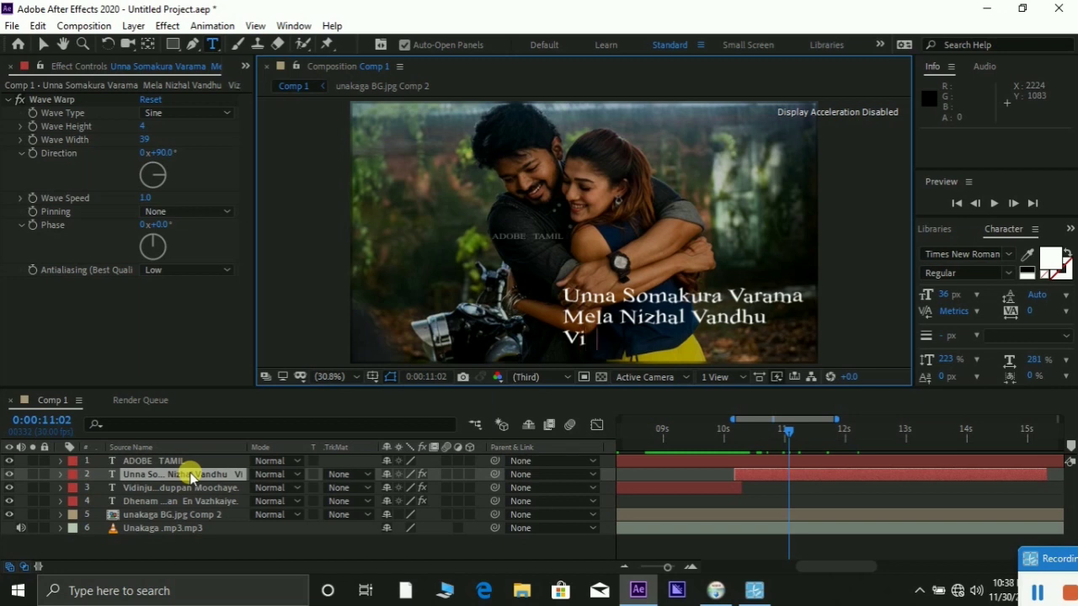
type("zhuma")
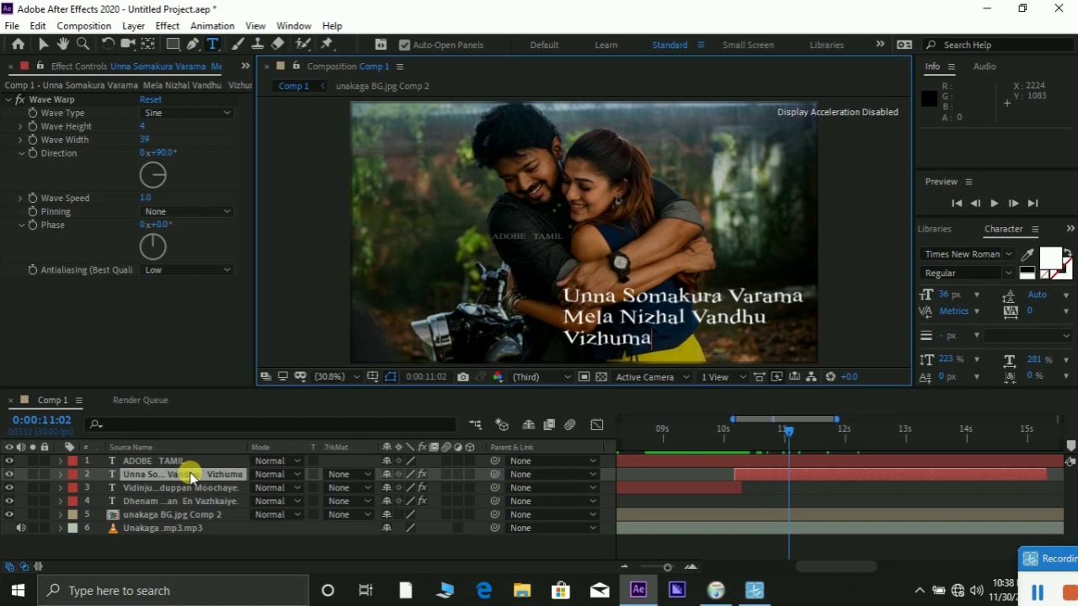
type(".")
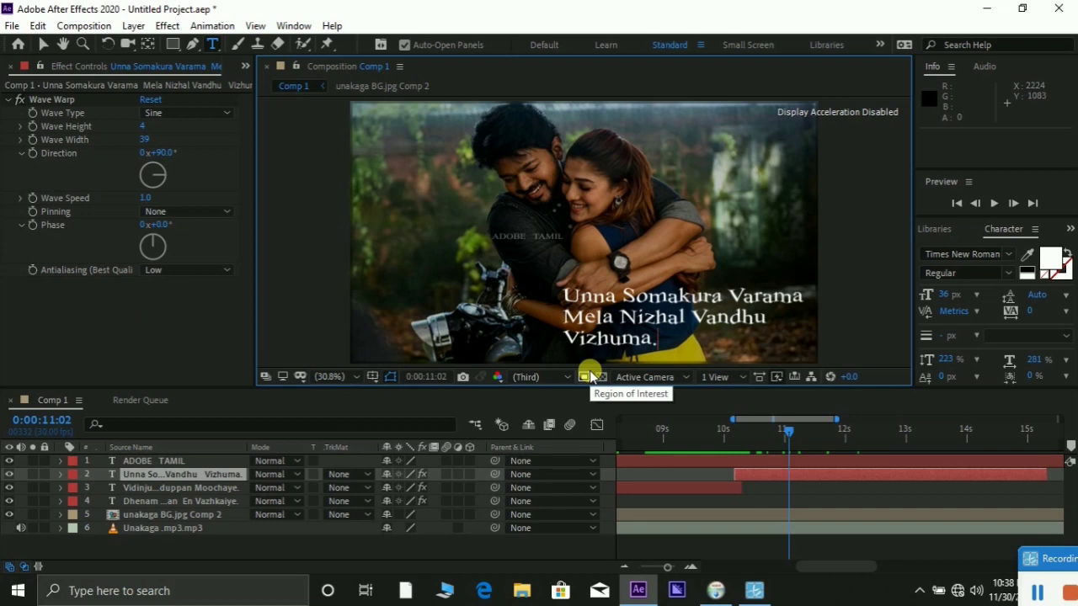
- Finish the text editing and move the current time to 0:00:15:04, near the end of the "Unna Somakura Varama" layer
left_click(788, 431)
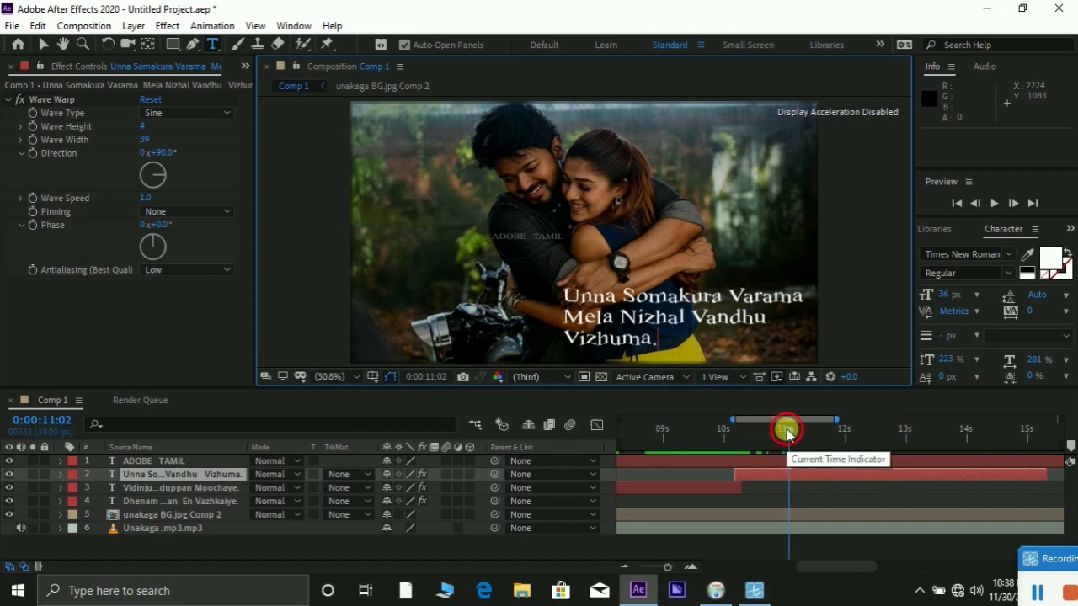
left_click_drag(788, 431, 955, 440)
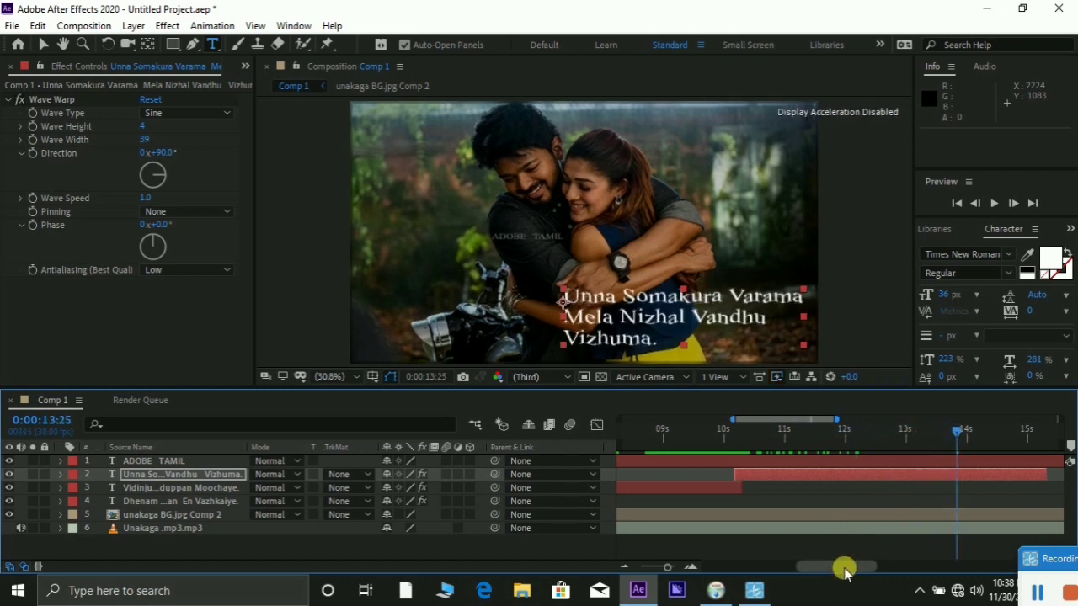
left_click_drag(845, 570, 901, 566)
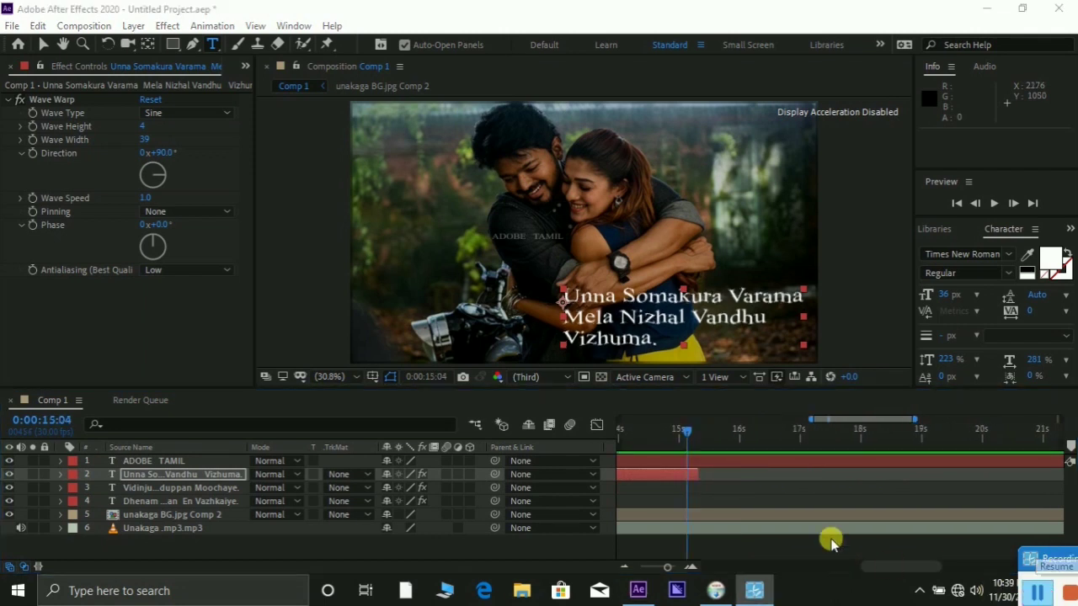
- Duplicate the "Unna Somakura Varama" lyric layer, move the copy to start at 0:00:15:07, and open its text for editing
key("ctrl+d")
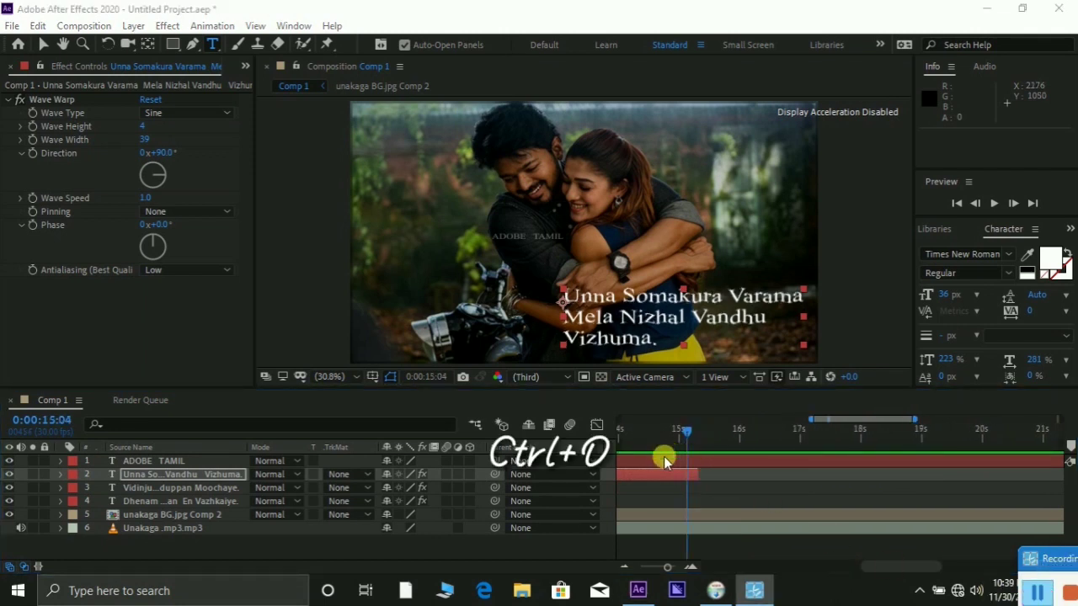
left_click(668, 477)
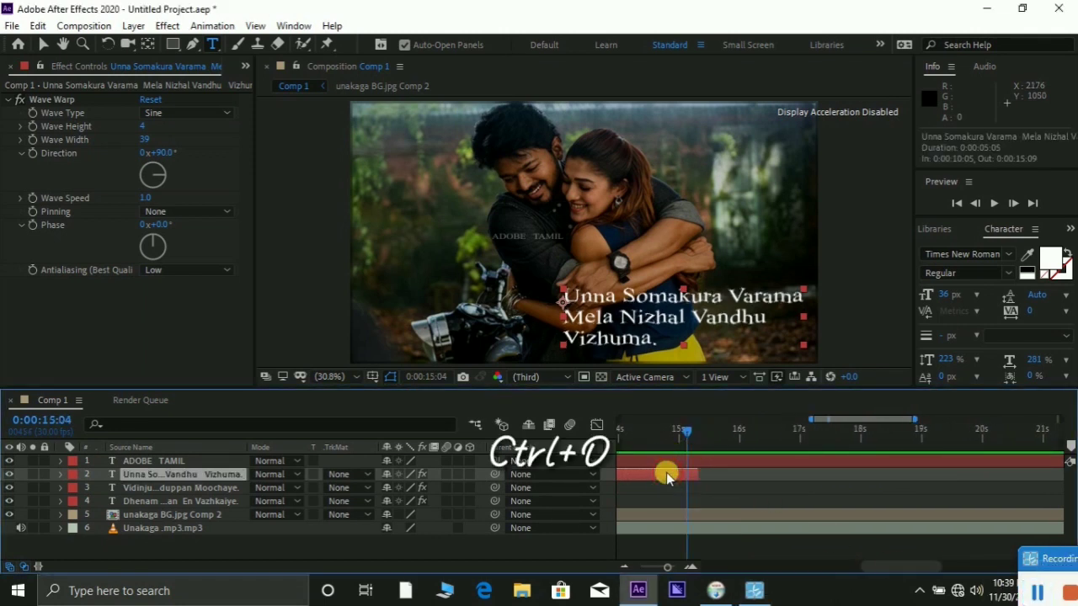
key("ctrl+d")
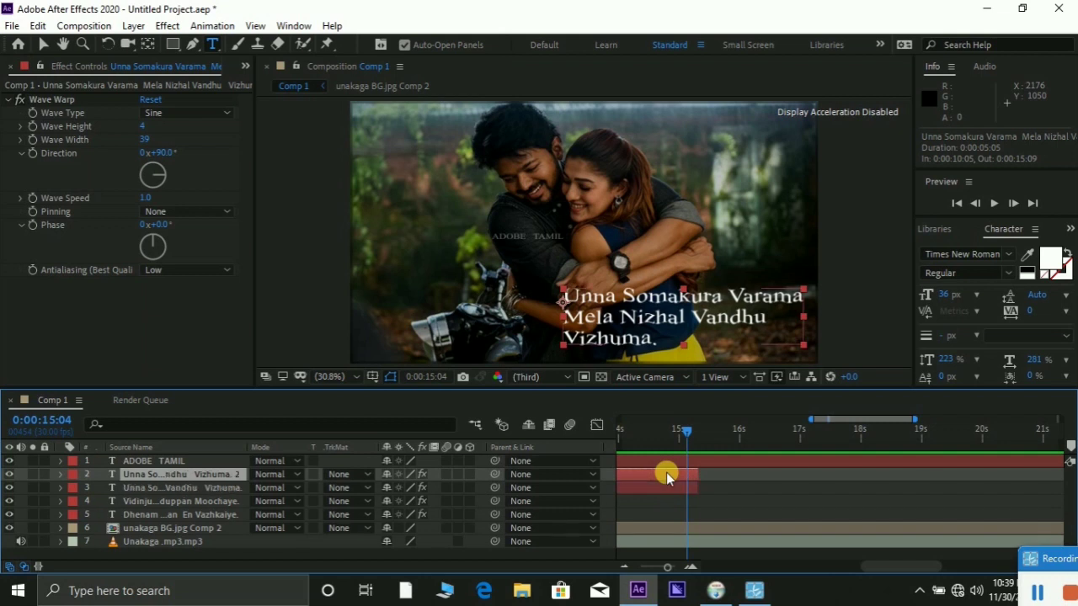
left_click_drag(698, 474, 834, 476)
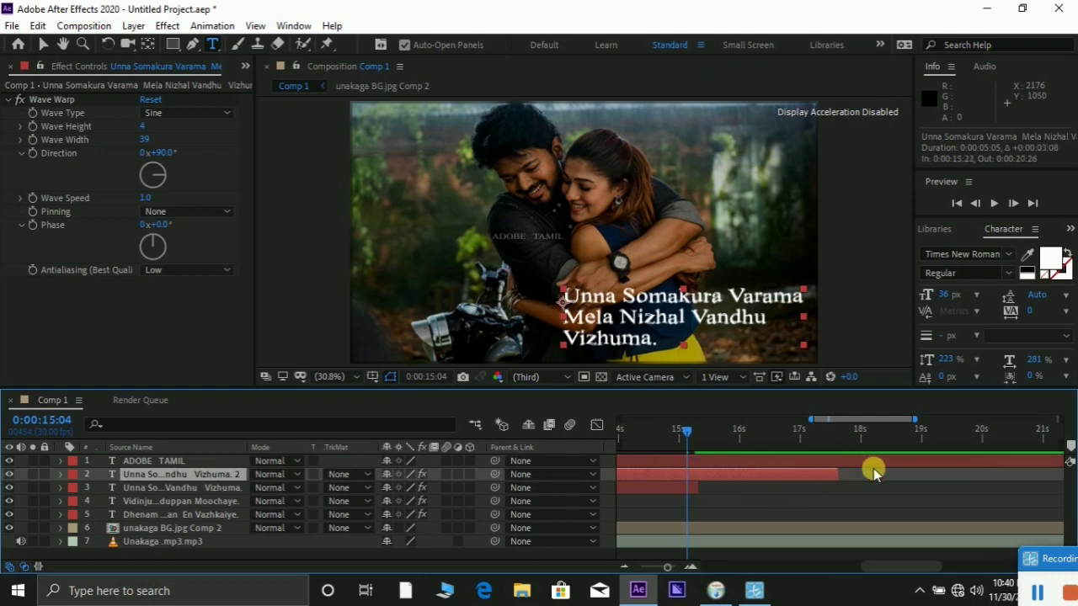
left_click_drag(871, 469, 818, 480)
left_click_drag(842, 480, 830, 483)
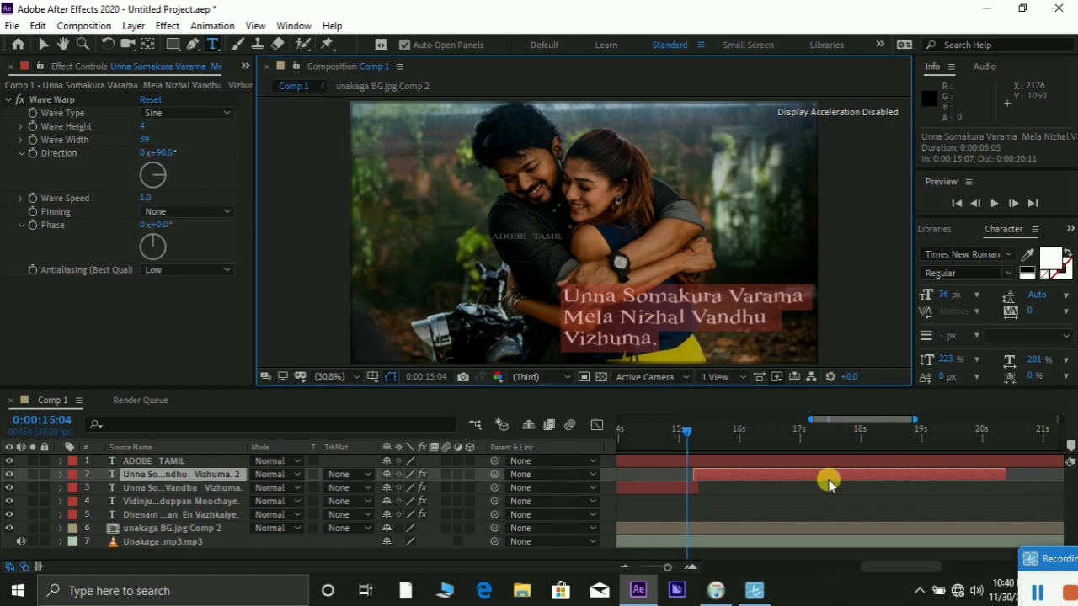
- Replace the copied layer's text with "Kolla" and move the current time to 0:00:16:00, within that layer
type("K")
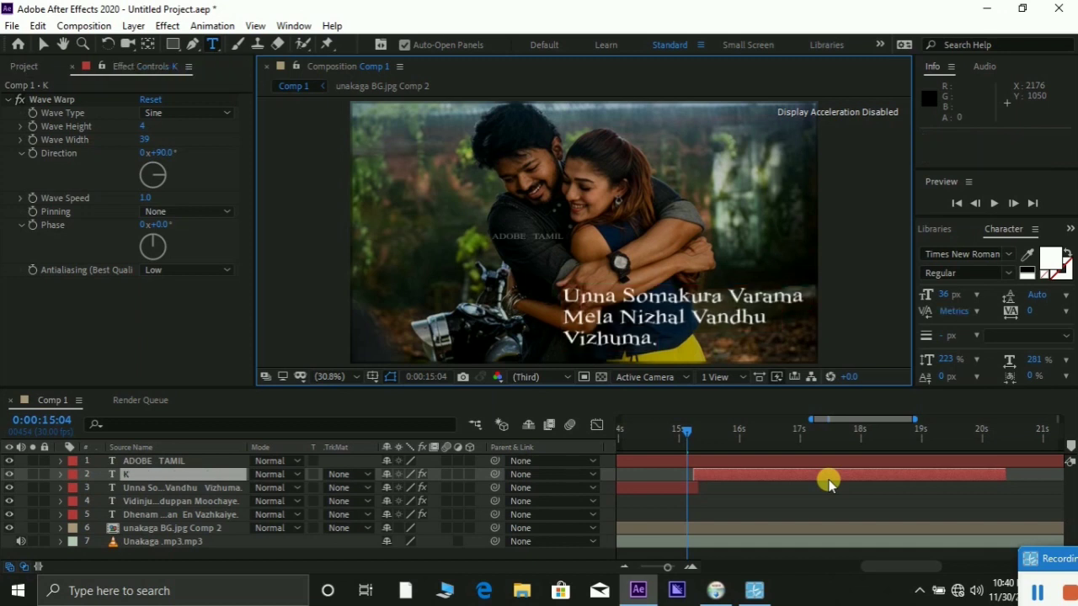
type("olla")
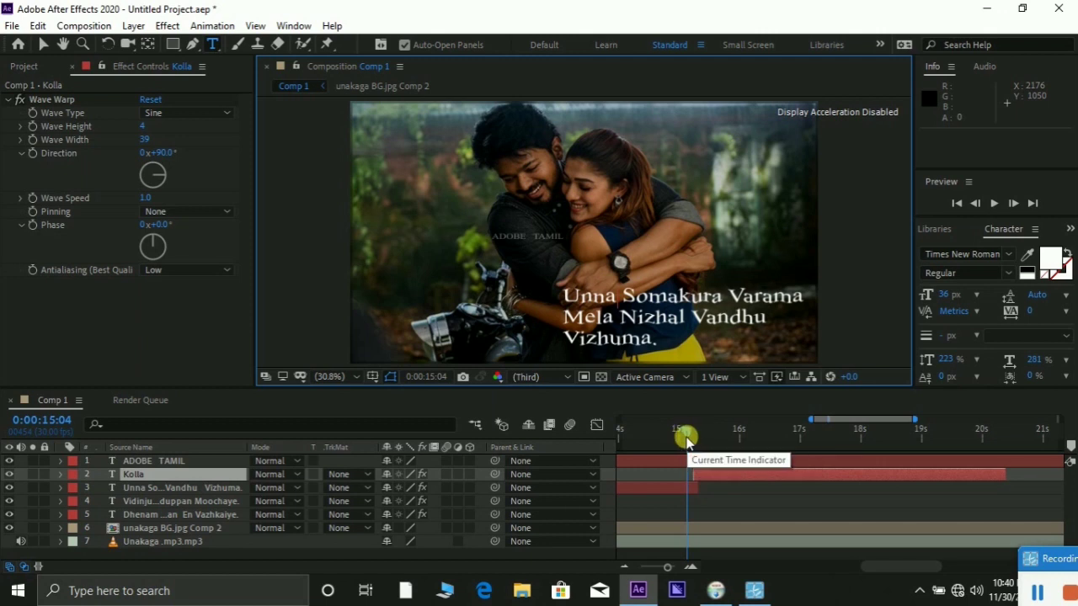
left_click_drag(689, 433, 705, 434)
left_click(739, 445)
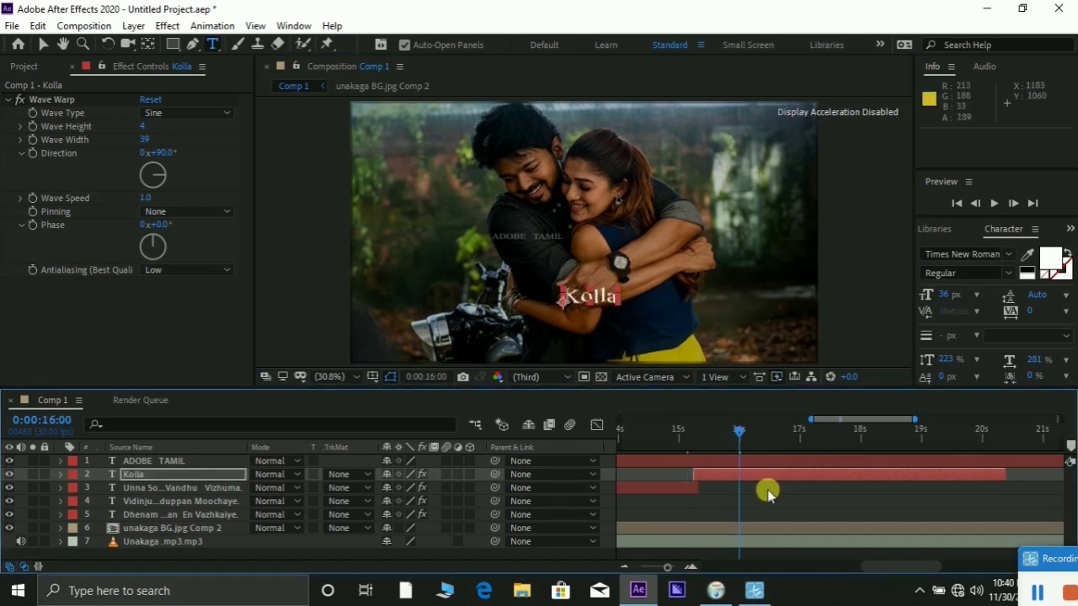
- Retype the "Kolla" layer's text so that its first line reads "Kolladhe Kannin"
left_click(740, 477)
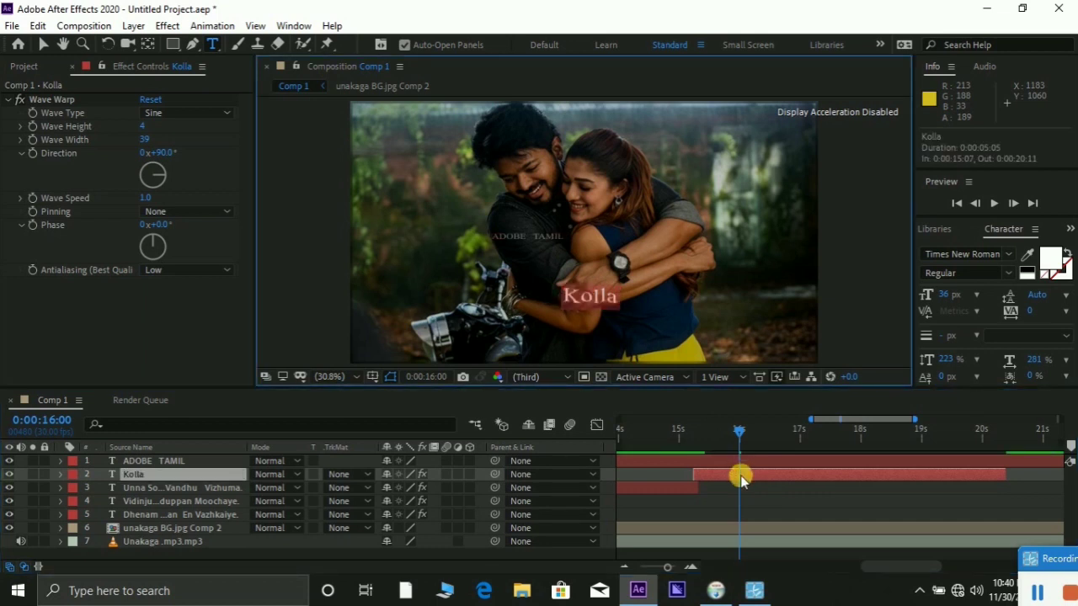
key("BackSpace")
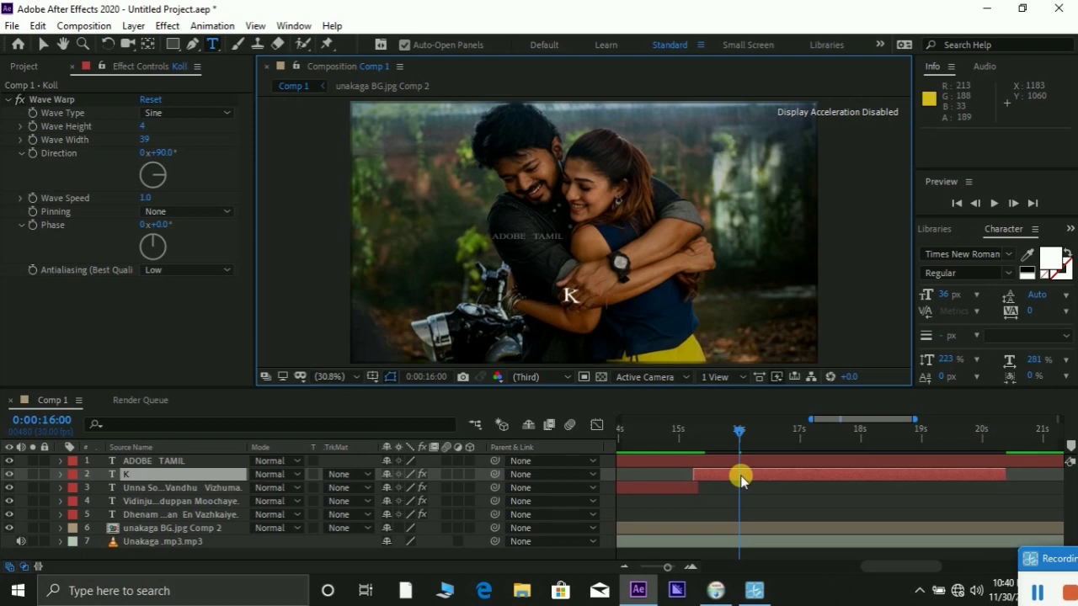
type("a")
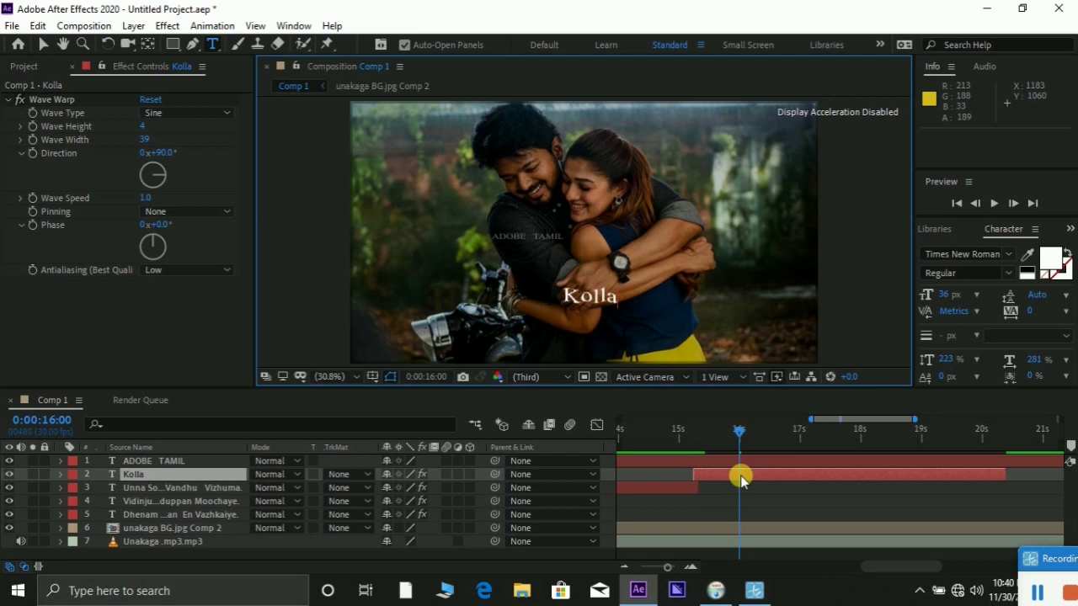
type("dhe K")
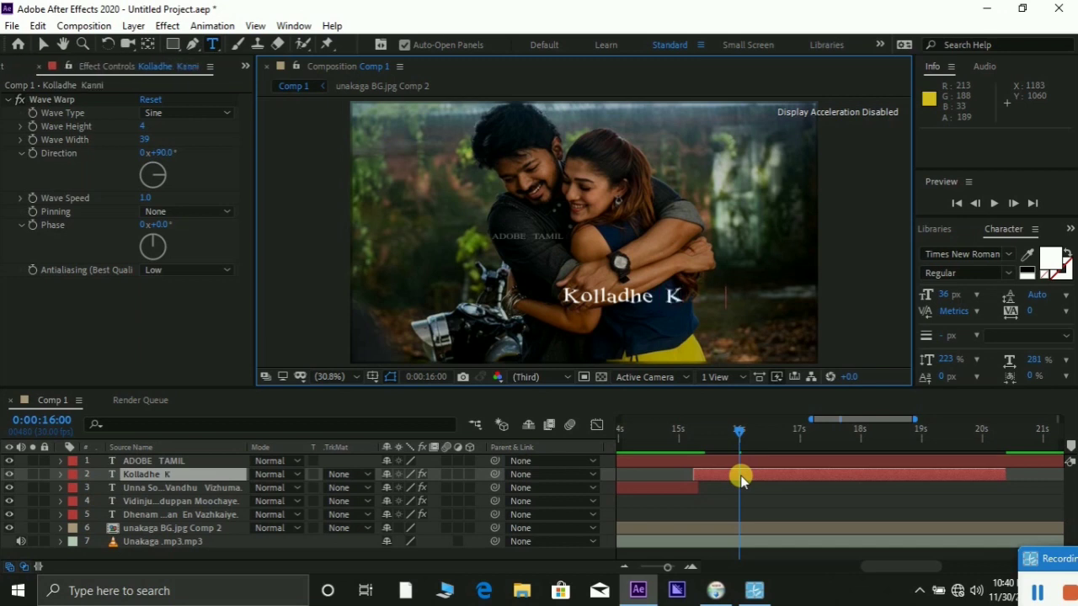
type("annin")
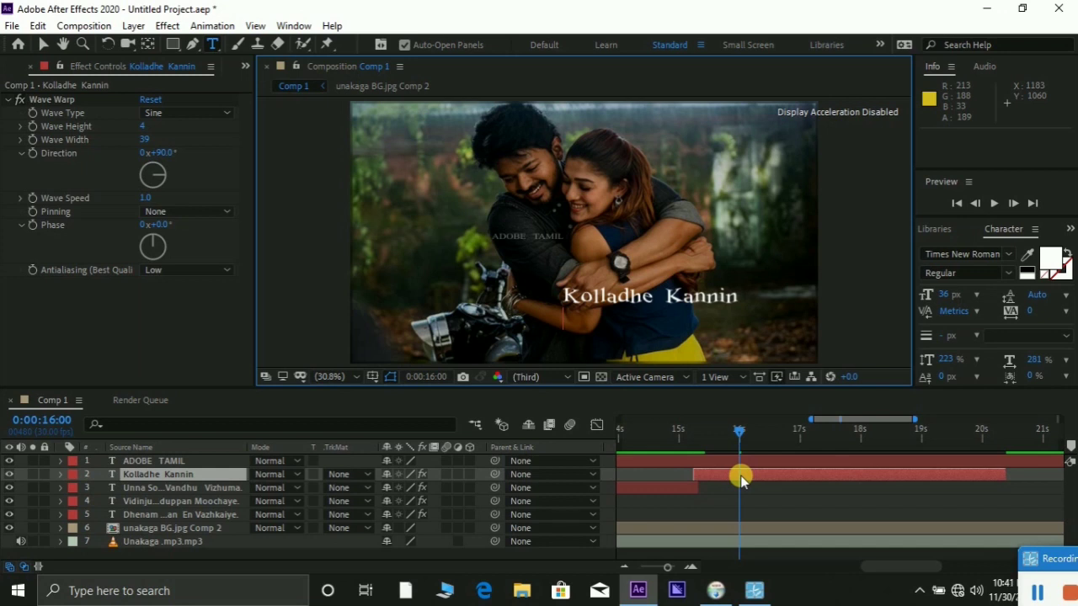
- Add a second line reading "Orama." to the "Kolladhe Kannin" lyric text
key("Return")
type("Ora")
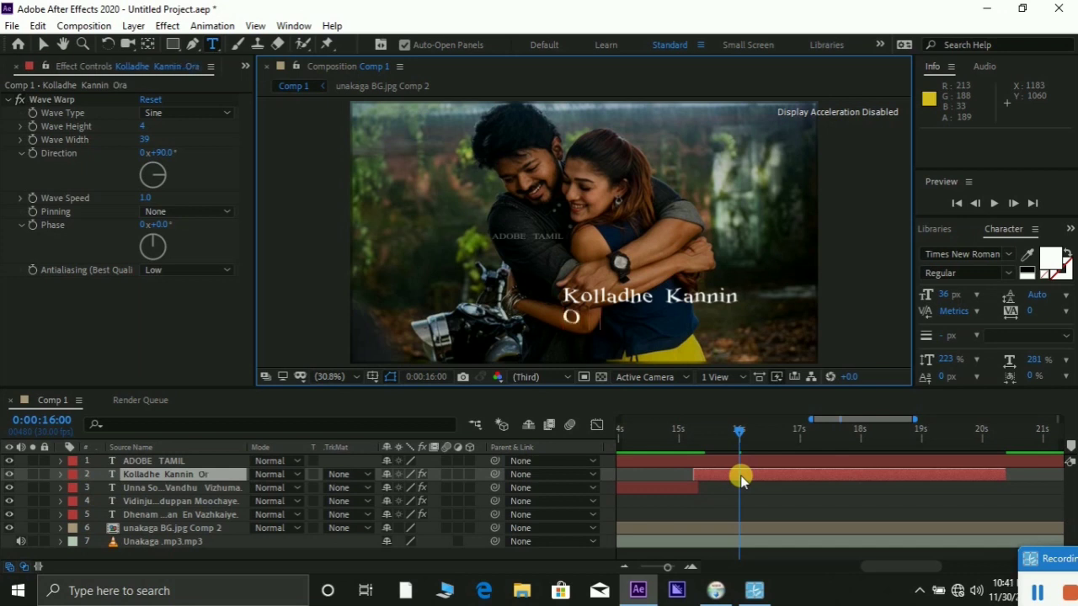
type("ma")
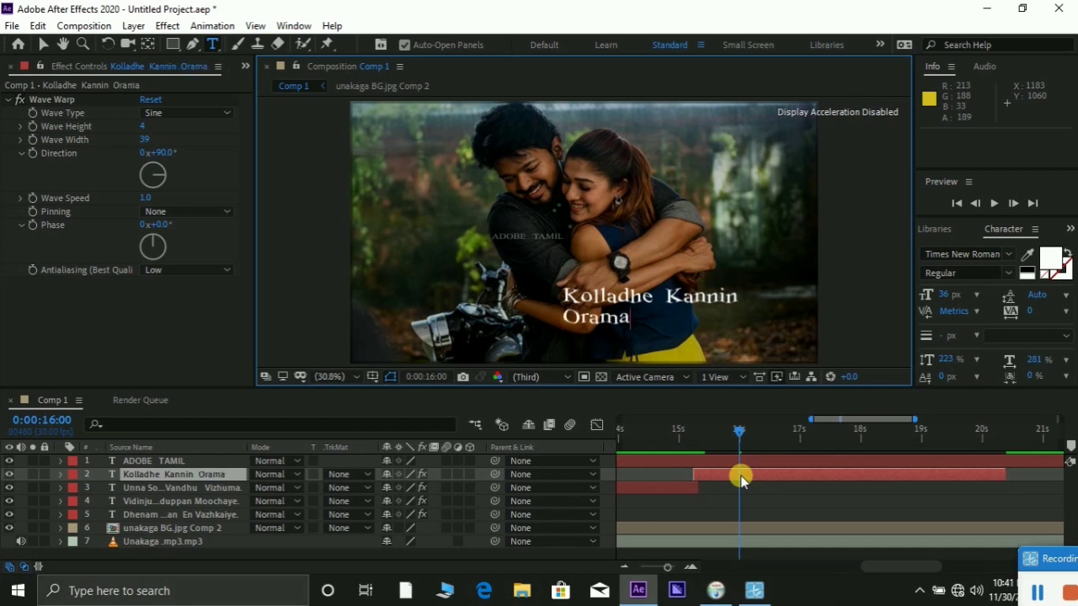
type(".")
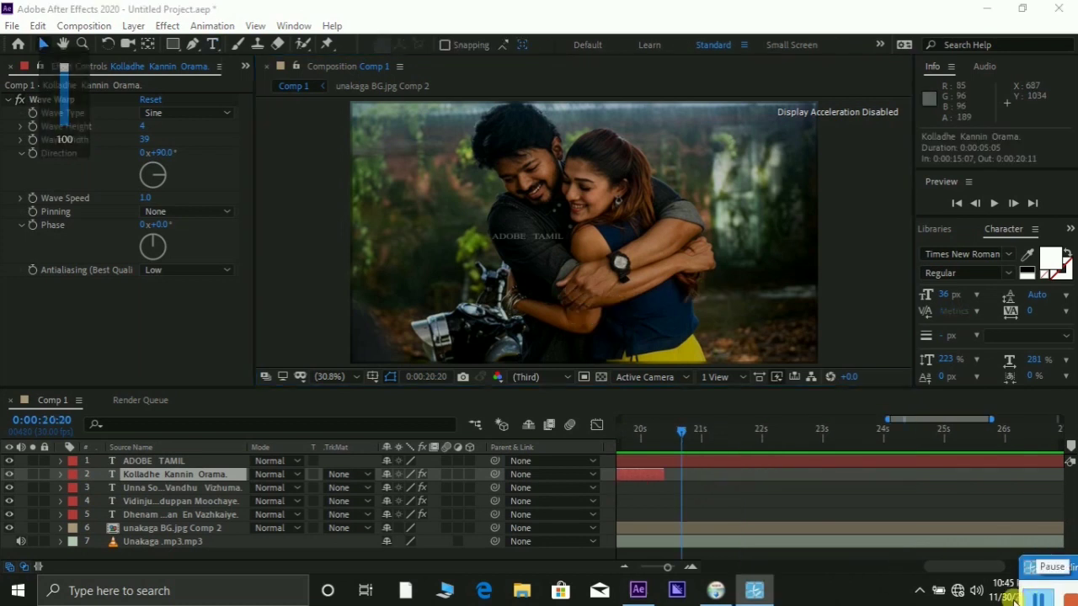
- Duplicate the "Kolladhe Kannin Orama." lyric layer, move the copy to start at 0:00:20:09, and open its text for editing
left_click(644, 477)
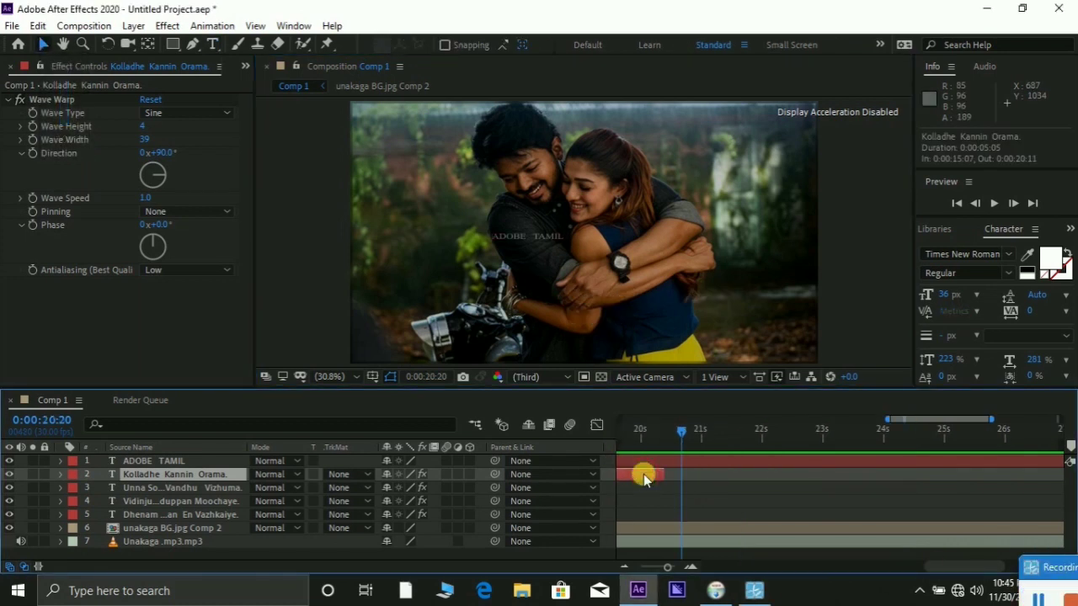
key("ctrl+d")
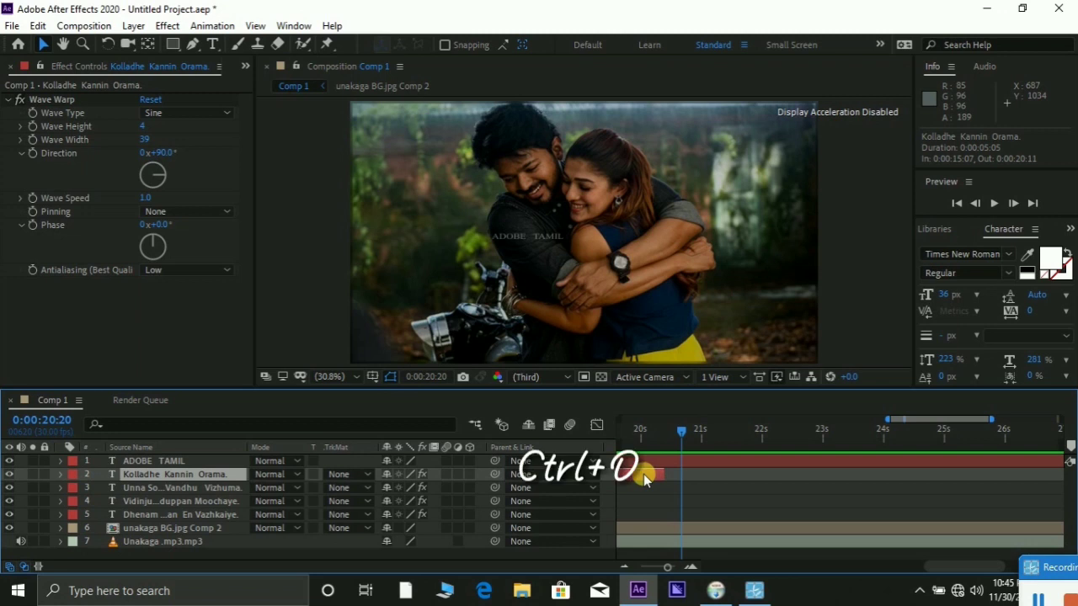
left_click_drag(643, 475, 951, 484)
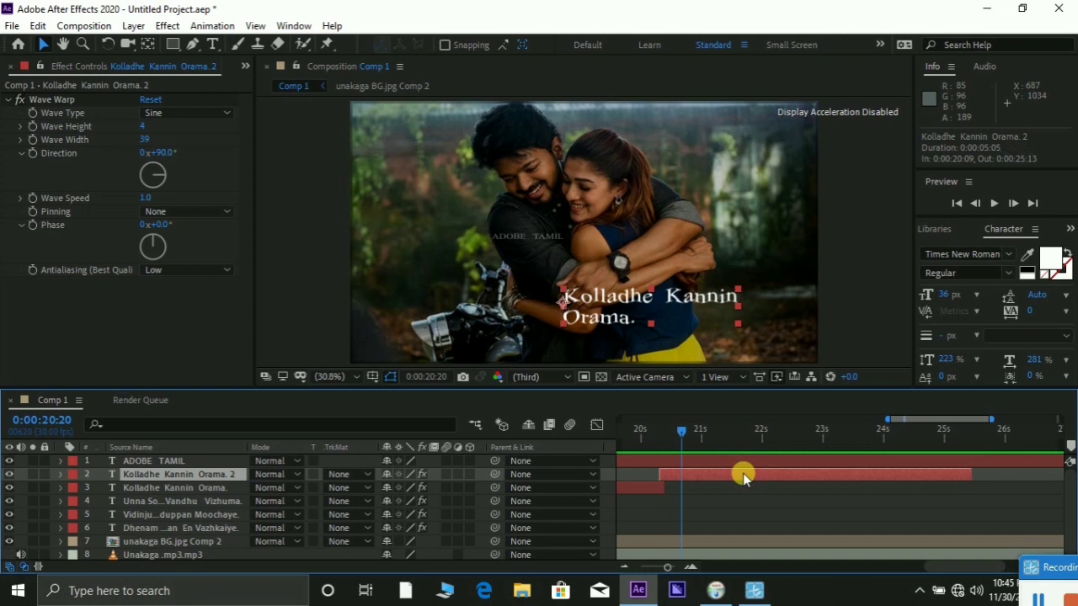
double_click(743, 474)
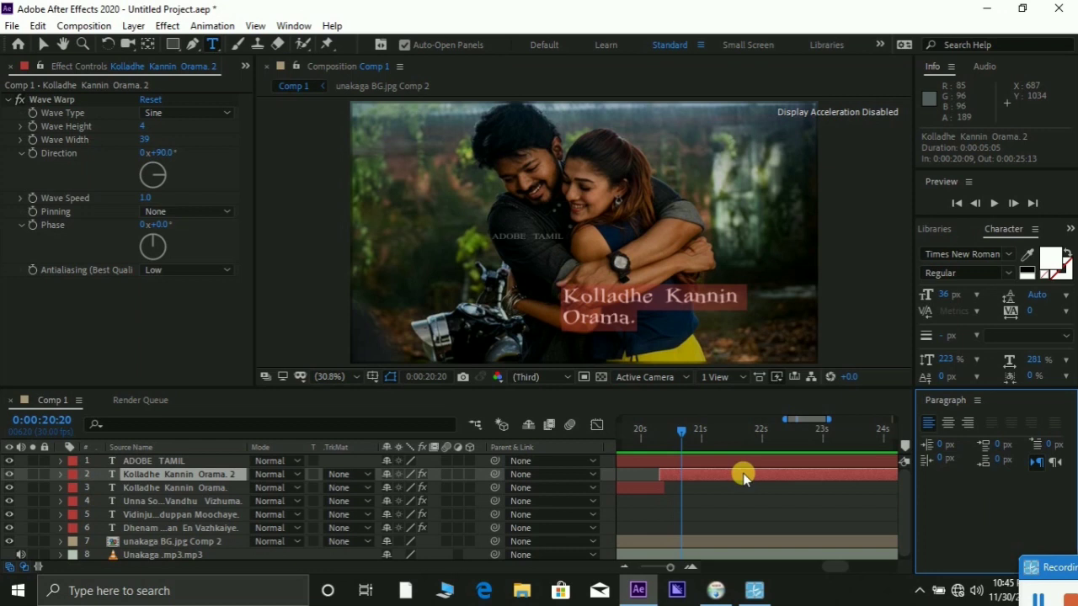
- Replace the copied lyric layer's text with "Unnakaga Vazha"
type("U")
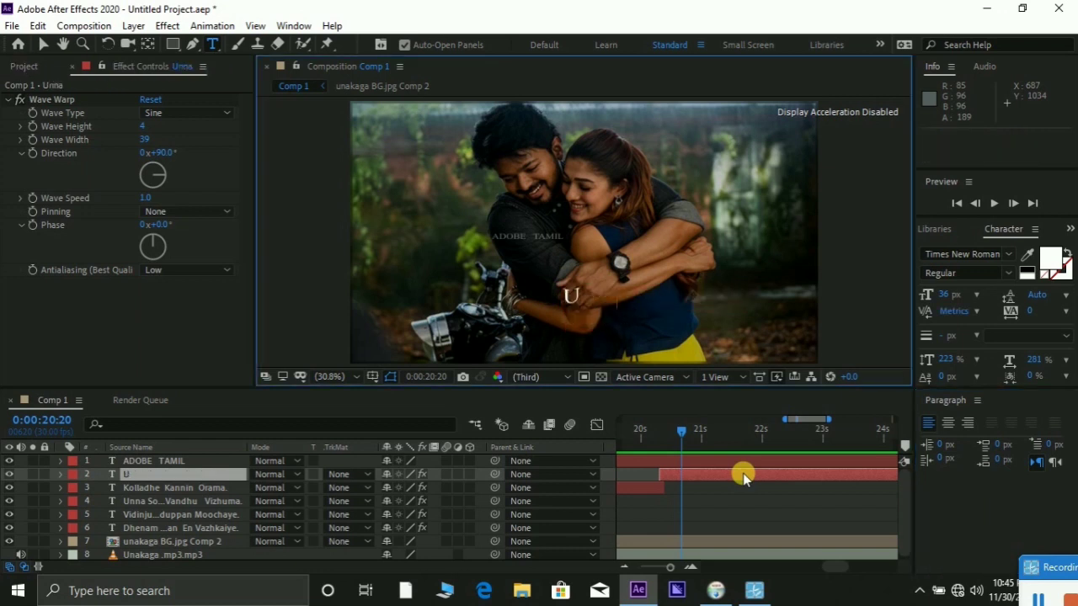
type("nnaka")
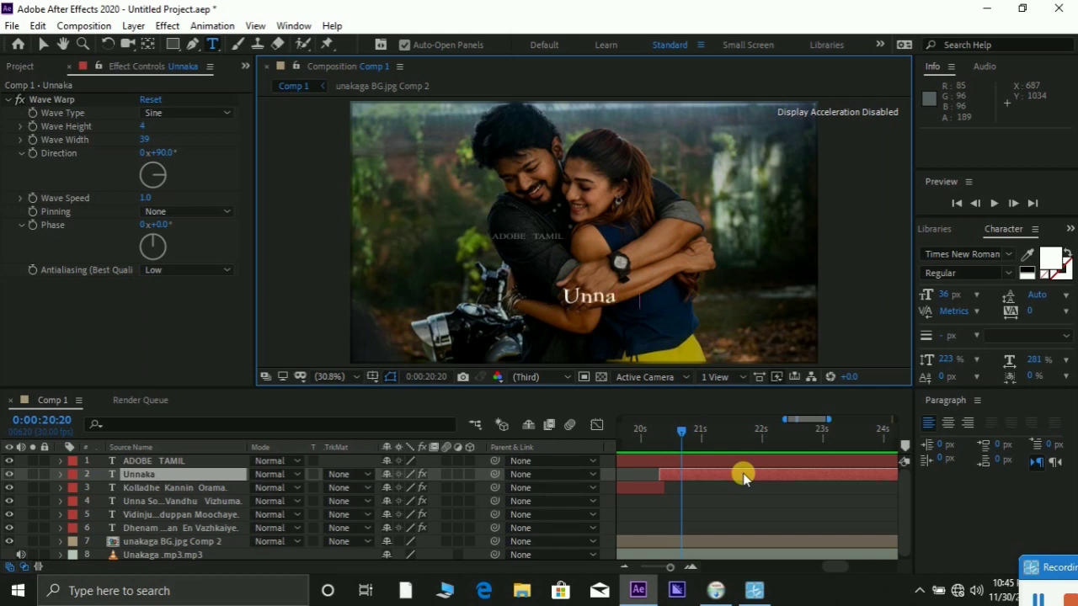
type("ga")
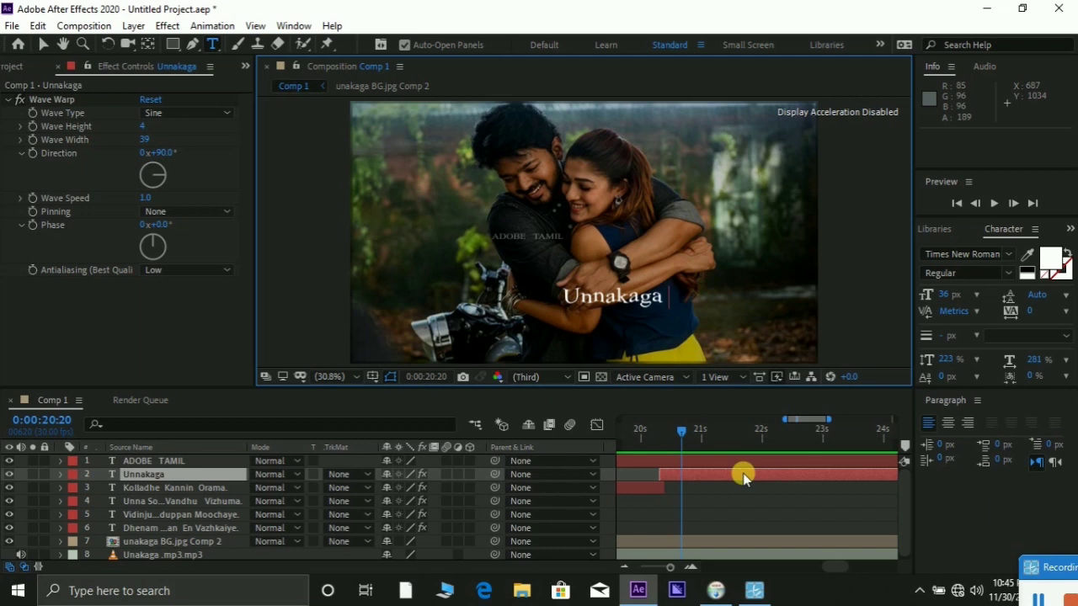
type("V")
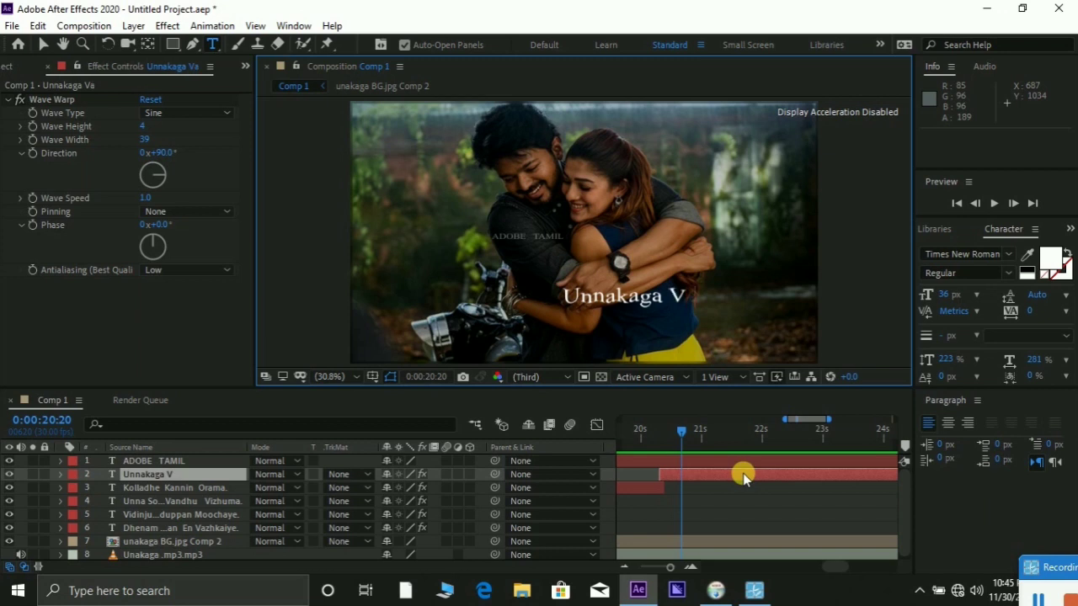
type("a")
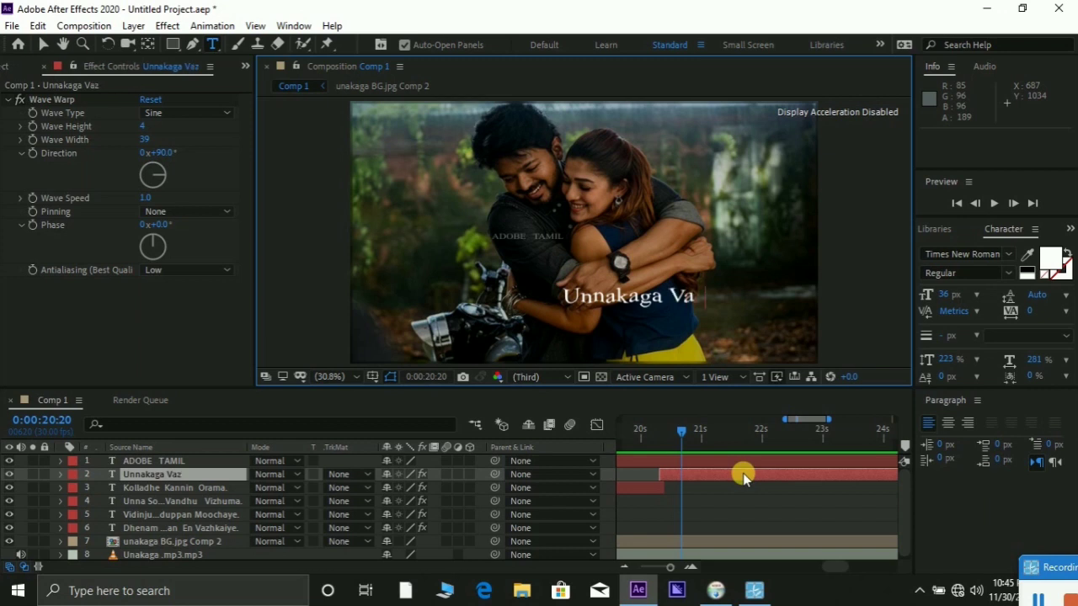
type("zha")
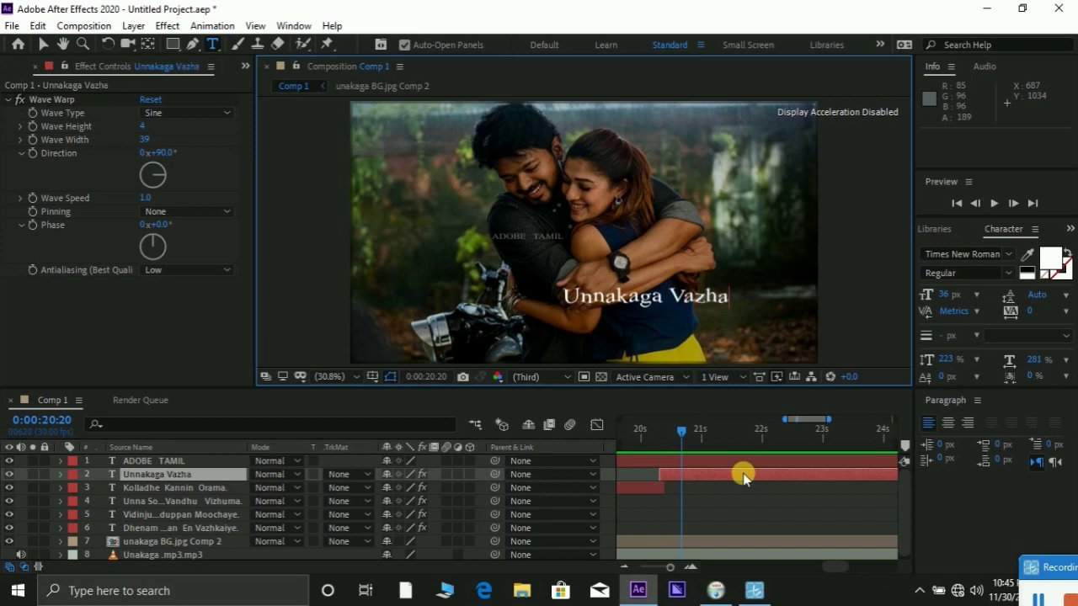
- Add a second line reading "Ninaikiren" to the "Unnakaga Vazha" lyric text
key("KP_Enter")
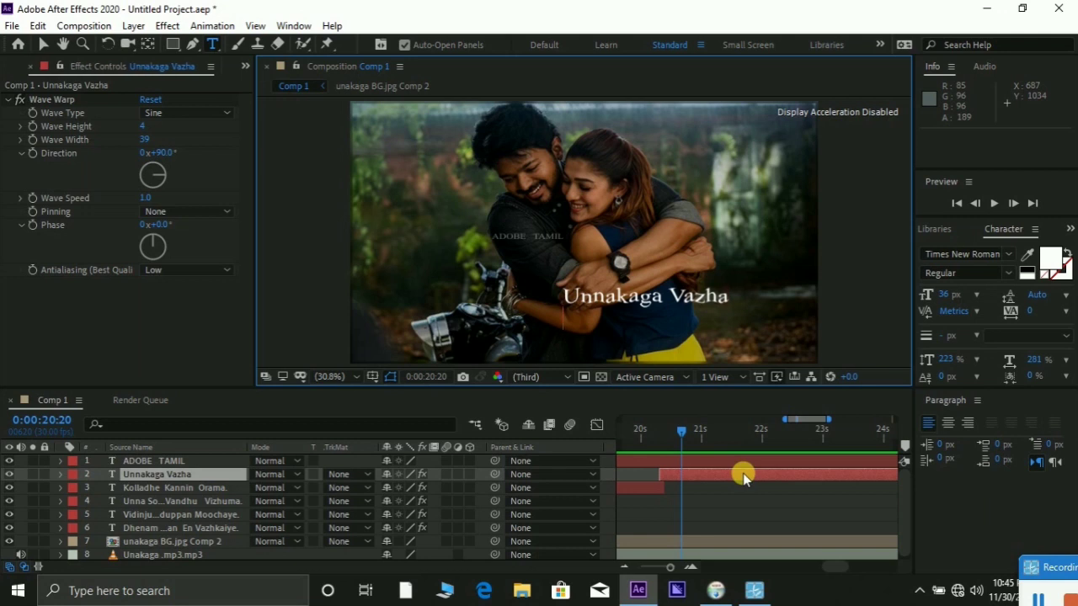
key("Return")
type("Na")
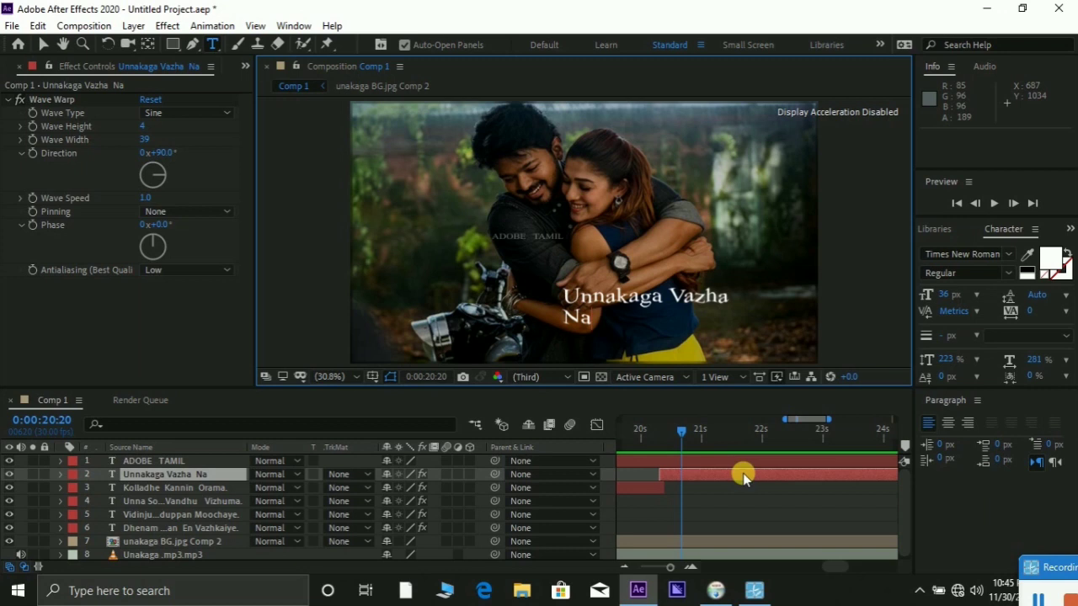
key("BackSpace")
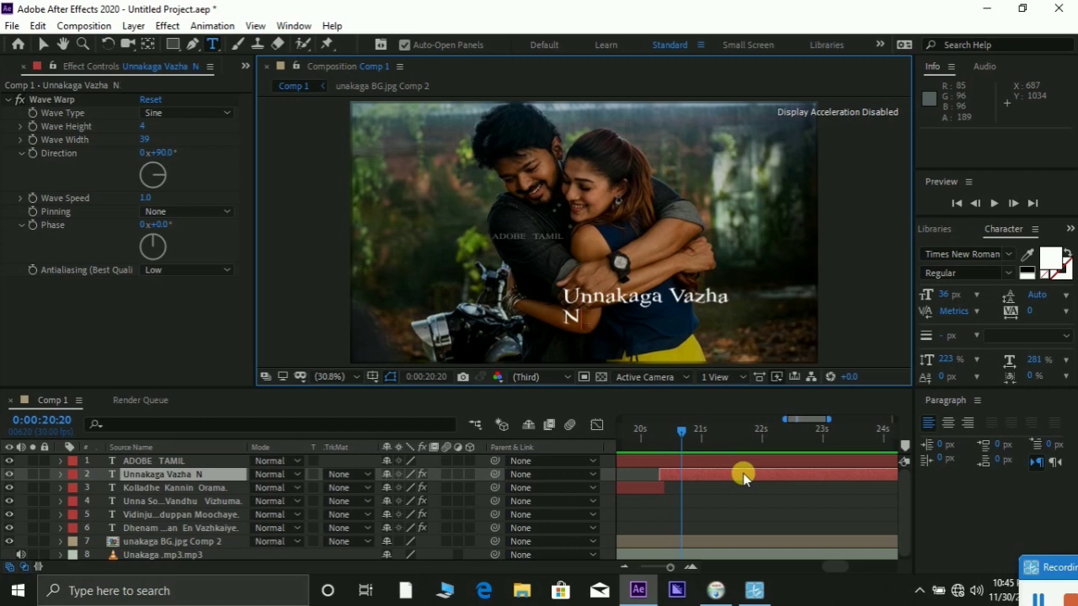
type("i")
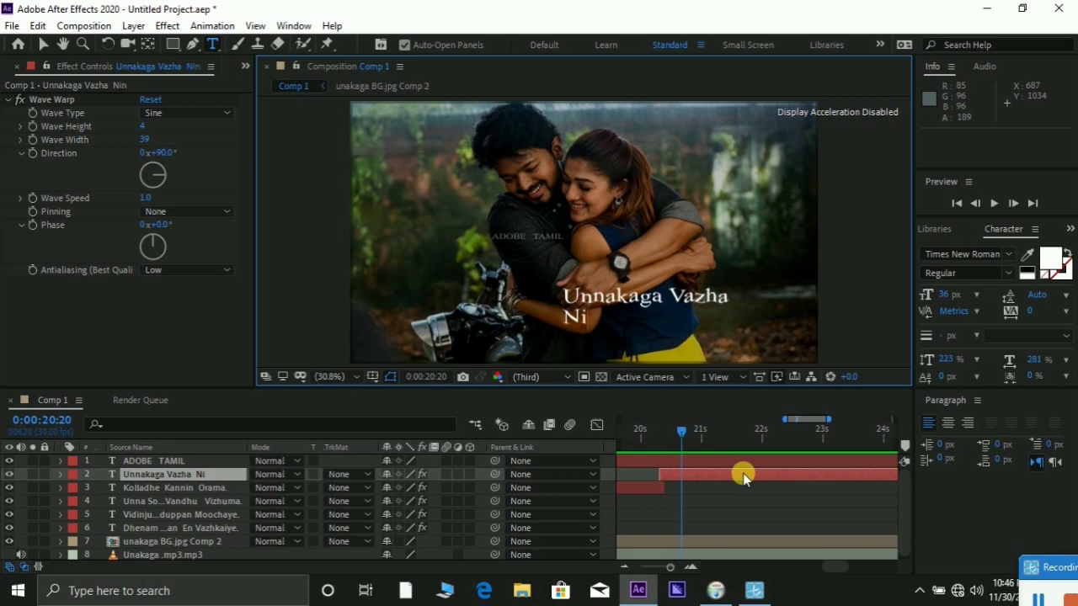
type("nai")
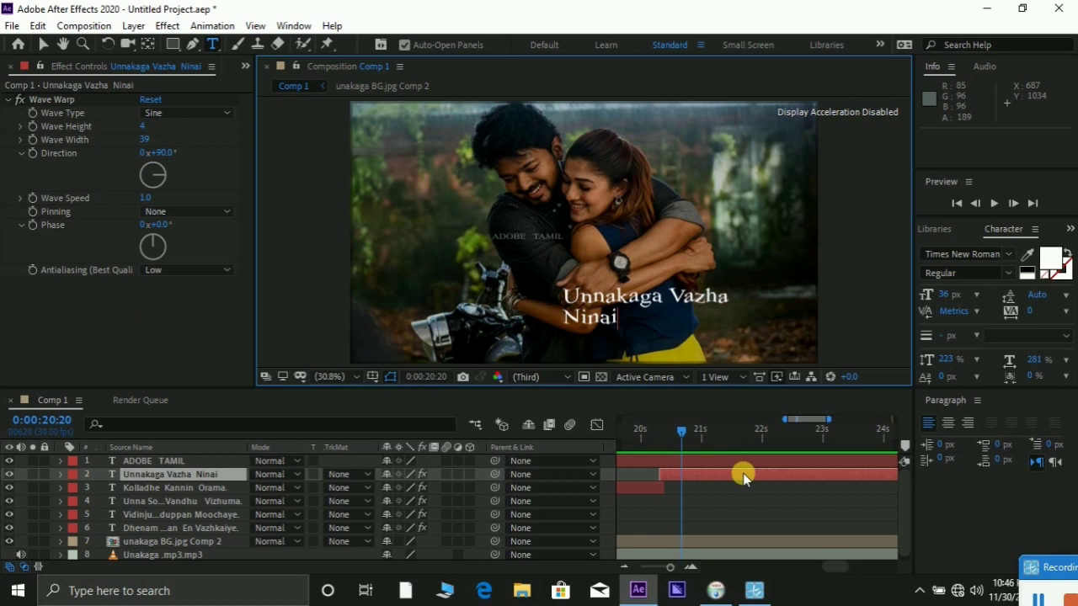
type("kiren")
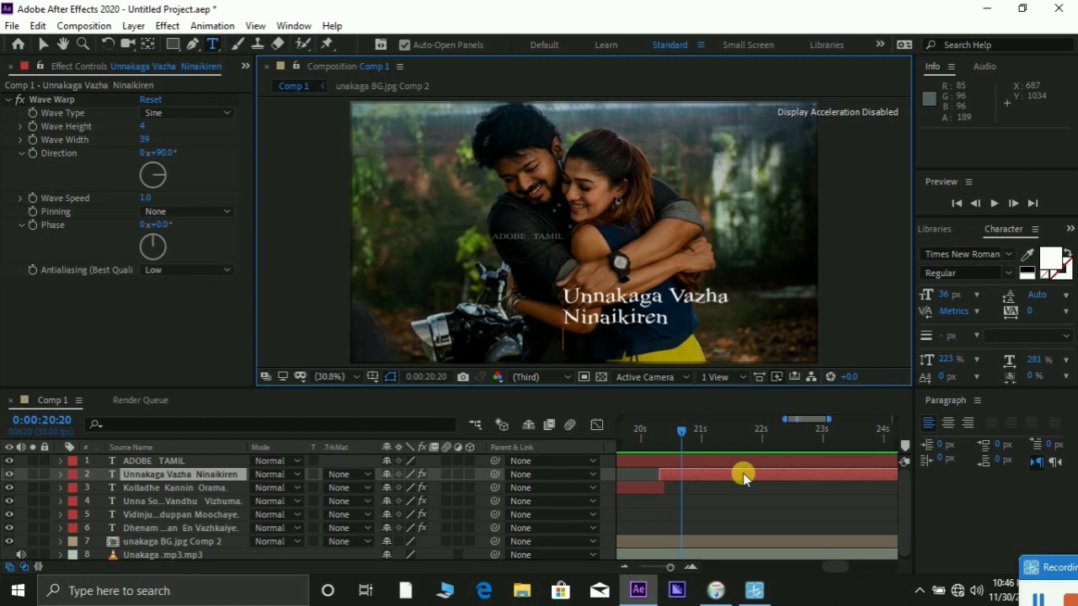
- Add a third line reading "Usuroda Vasam" below "Ninaikiren" in the lyric text
type("Us")
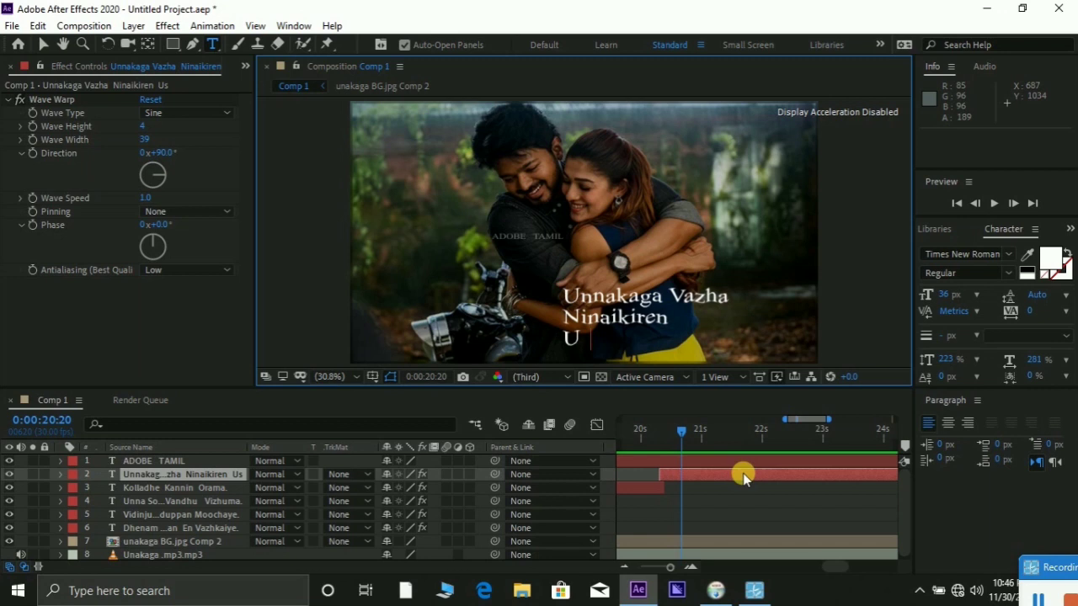
type("uroda")
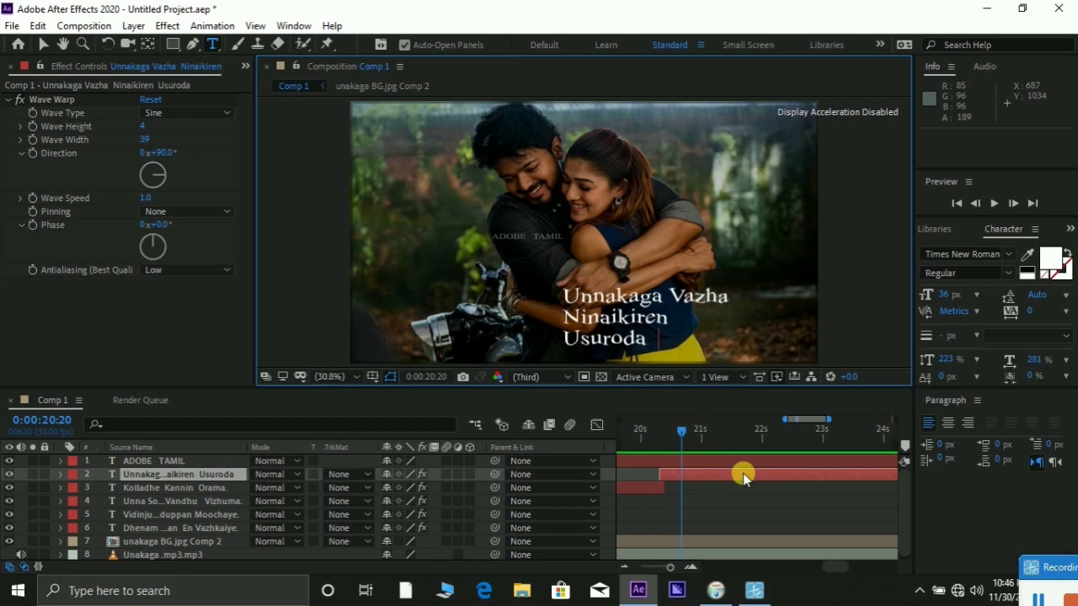
type("V")
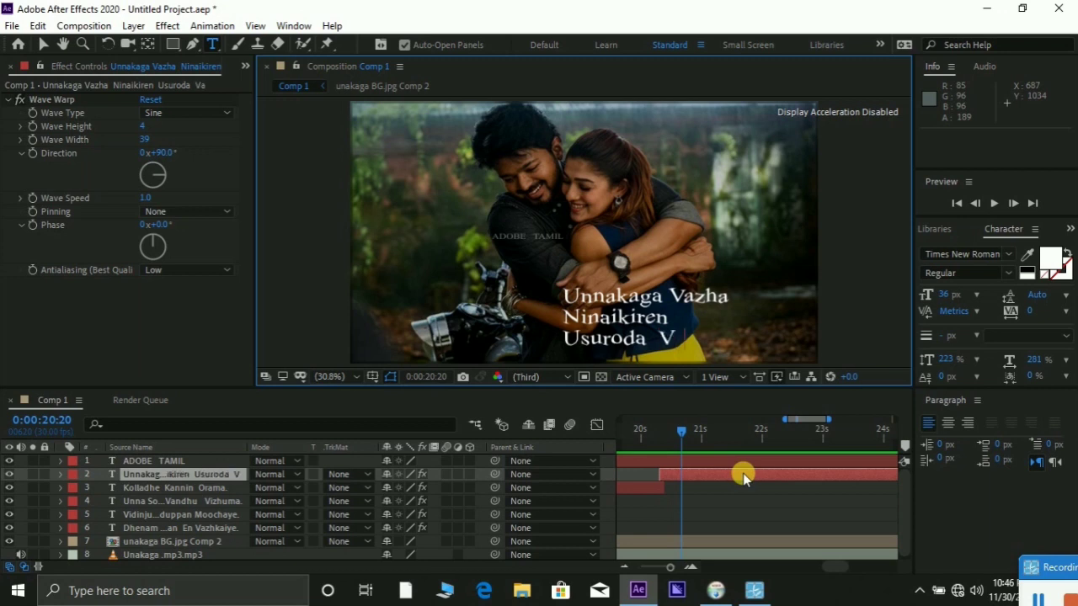
type("asam")
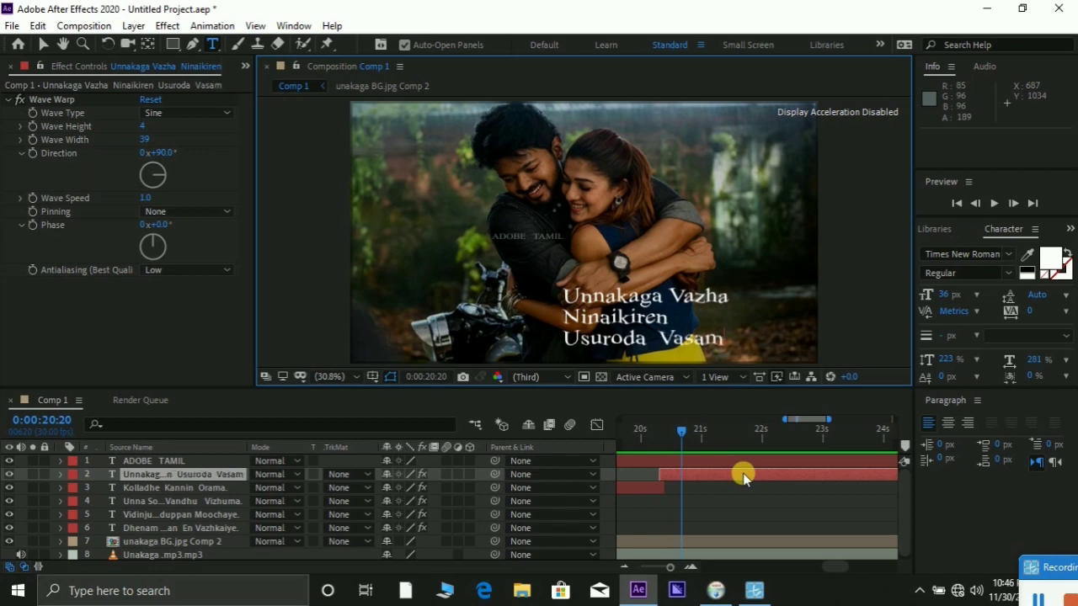
- Add a fourth line reading "Pudikkiran." to finish the "Unnakaga Vazha" lyric text
key("Return")
type("p")
key("BackSpace")
type("P")
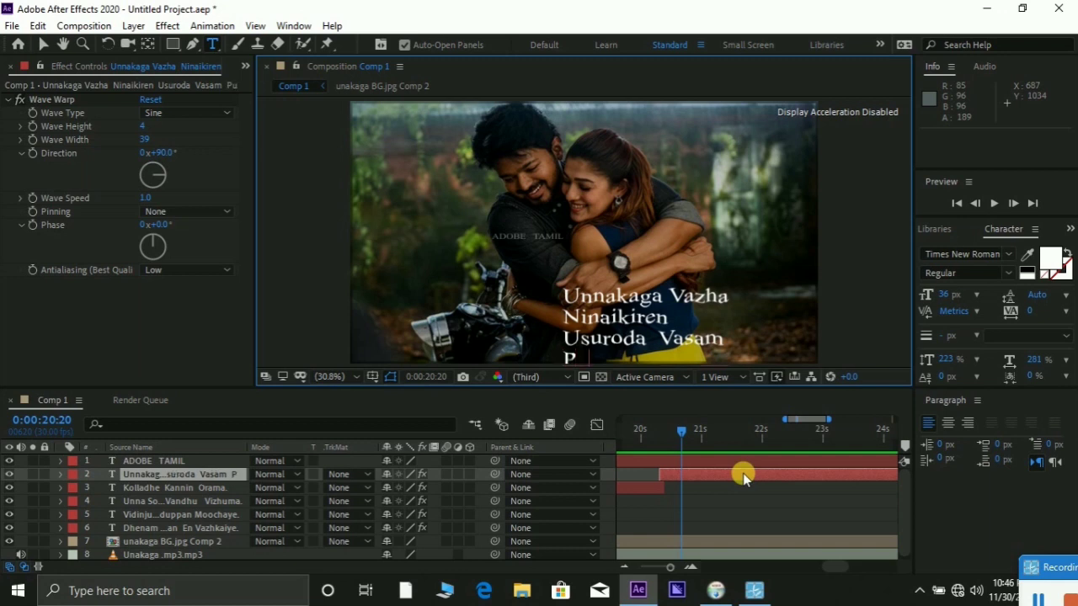
type("udike")
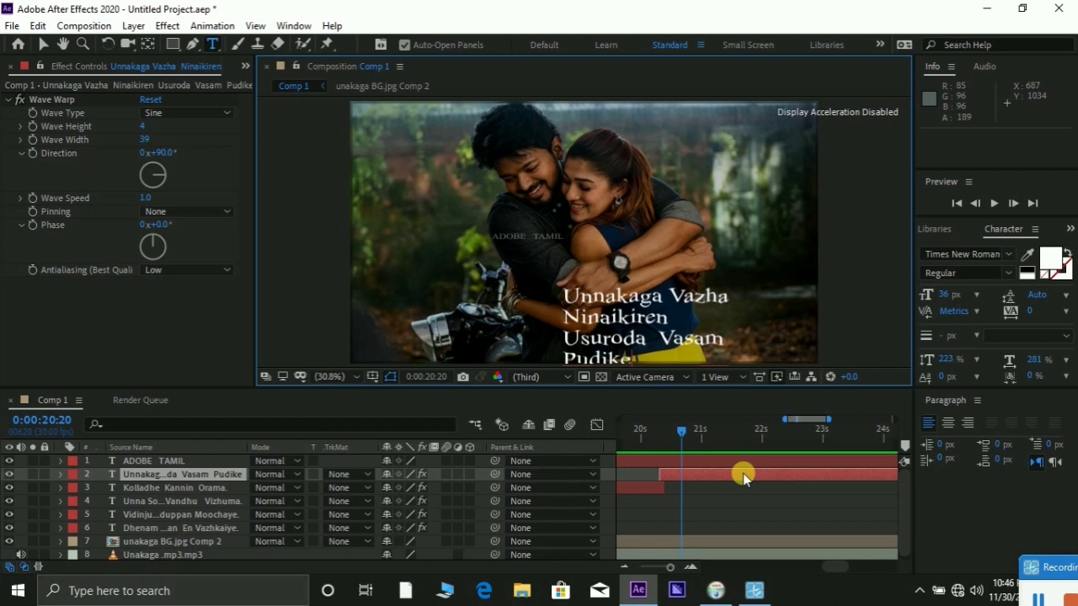
key("BackSpace")
type("k")
type("iran")
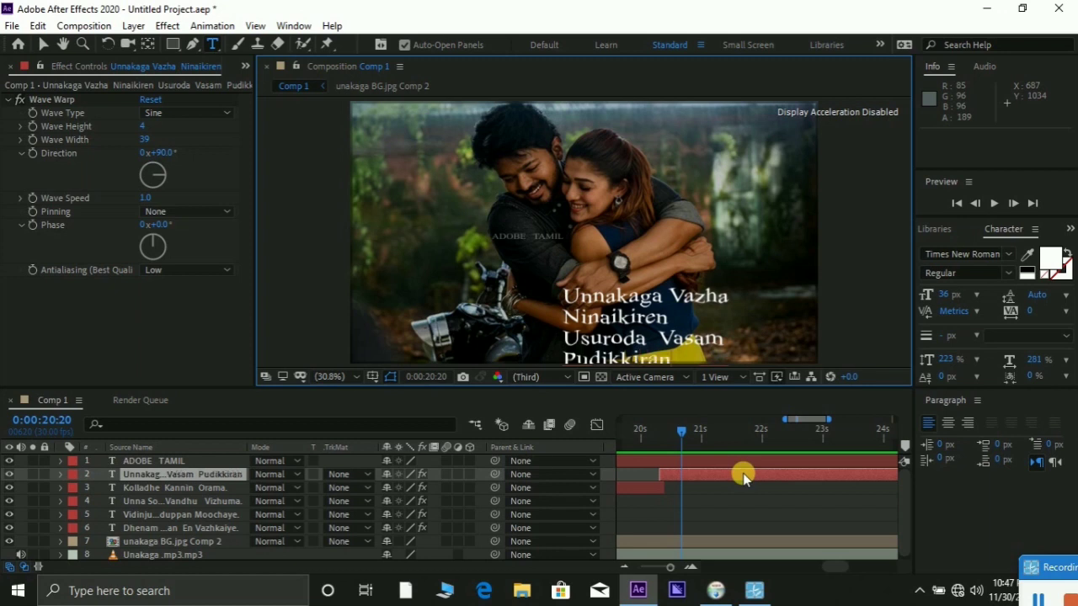
type(".")
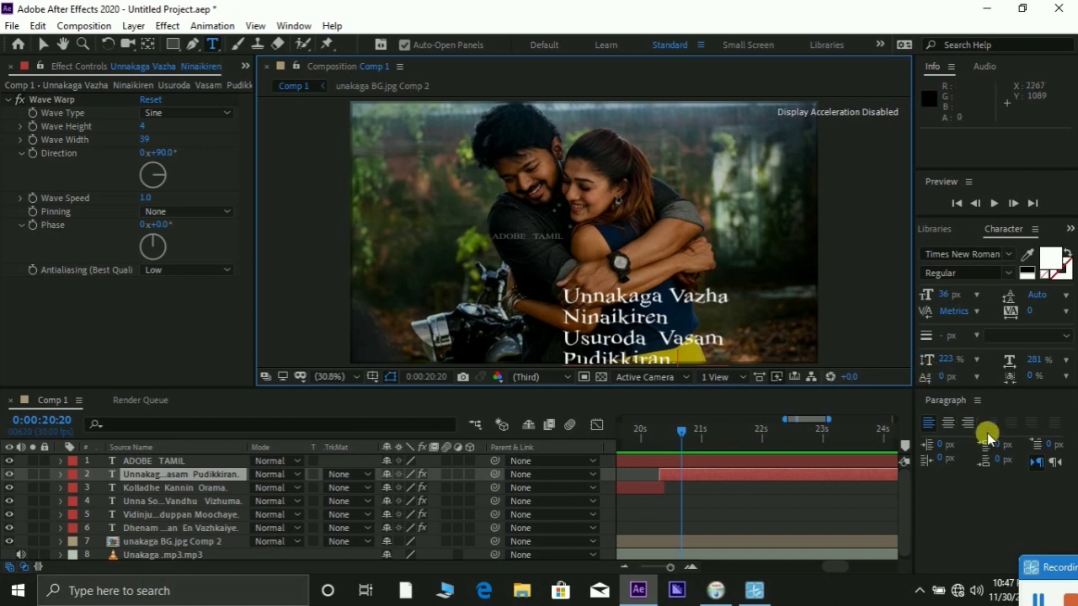
- Close the Paragraph panel and move the four-line lyric text to about position 966.5, 783.2 so it fits inside the frame
left_click(978, 401)
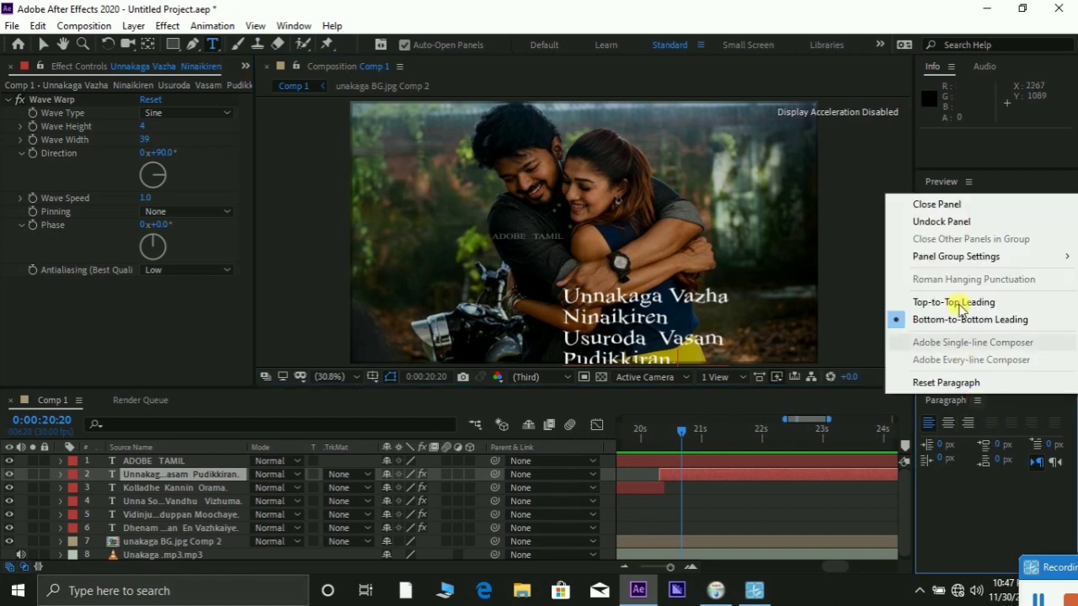
left_click(950, 204)
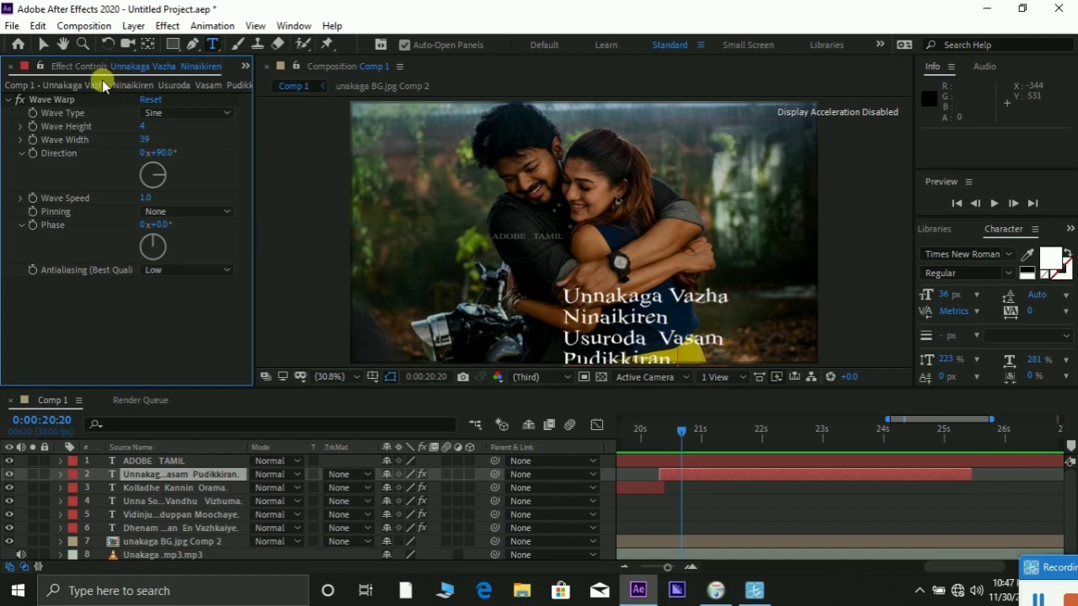
left_click(41, 46)
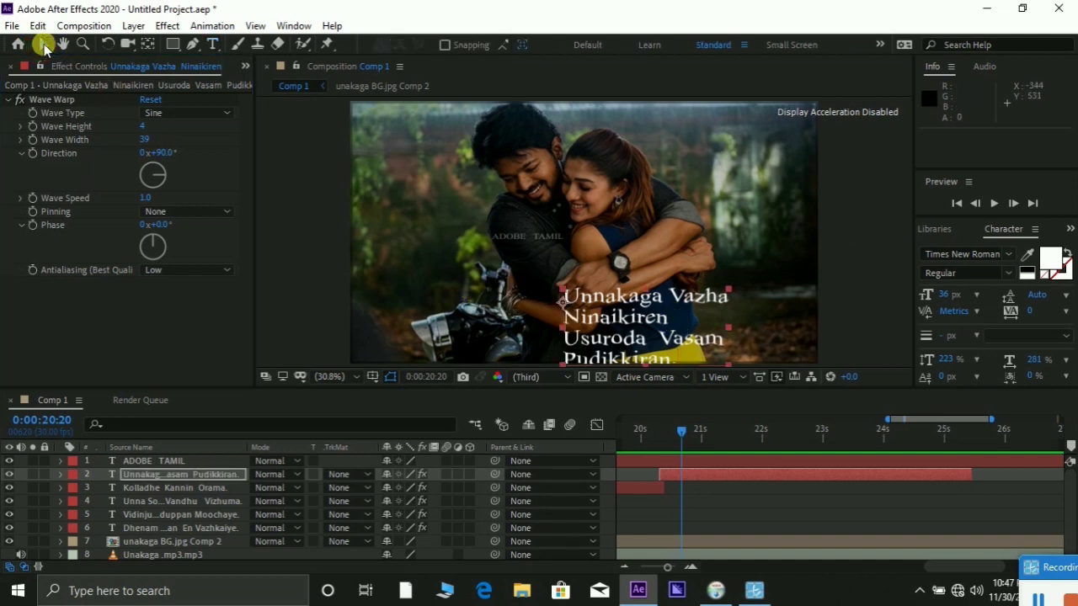
left_click(626, 318)
left_click_drag(626, 319, 647, 311)
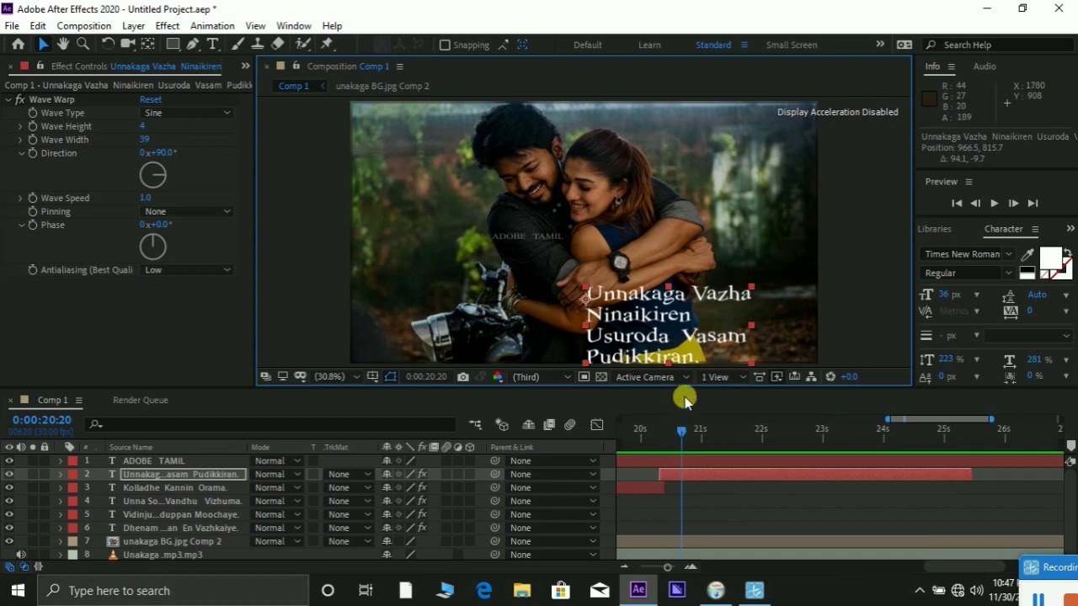
left_click_drag(700, 340, 700, 334)
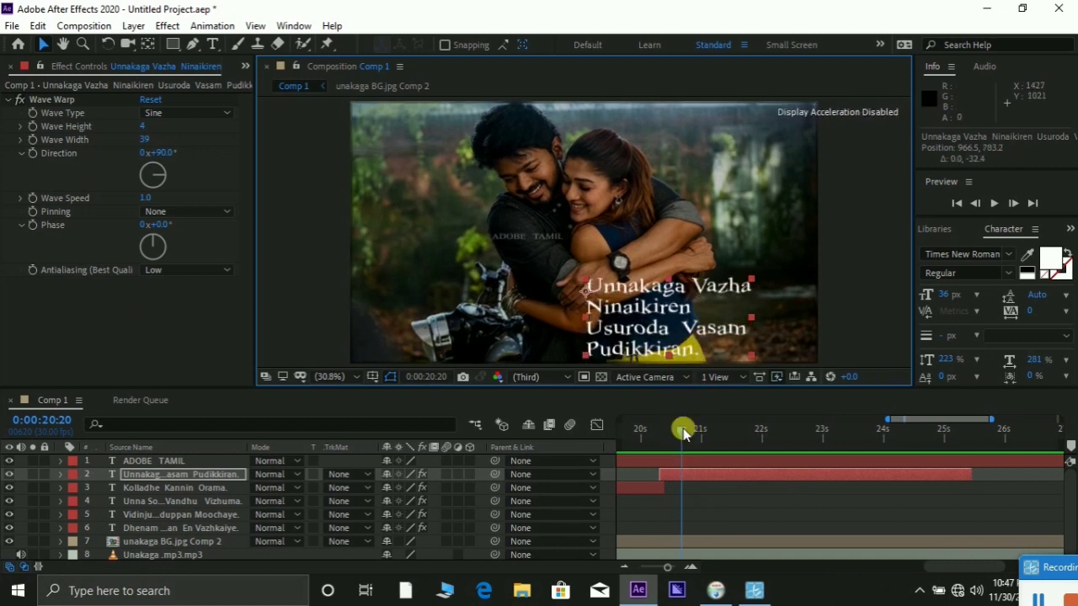
- Scrub the current time through the "Unnakaga Vazha" lyric and extend its layer to end at 0:00:26:25
key("Page_Up")
left_click_drag(655, 429, 726, 443)
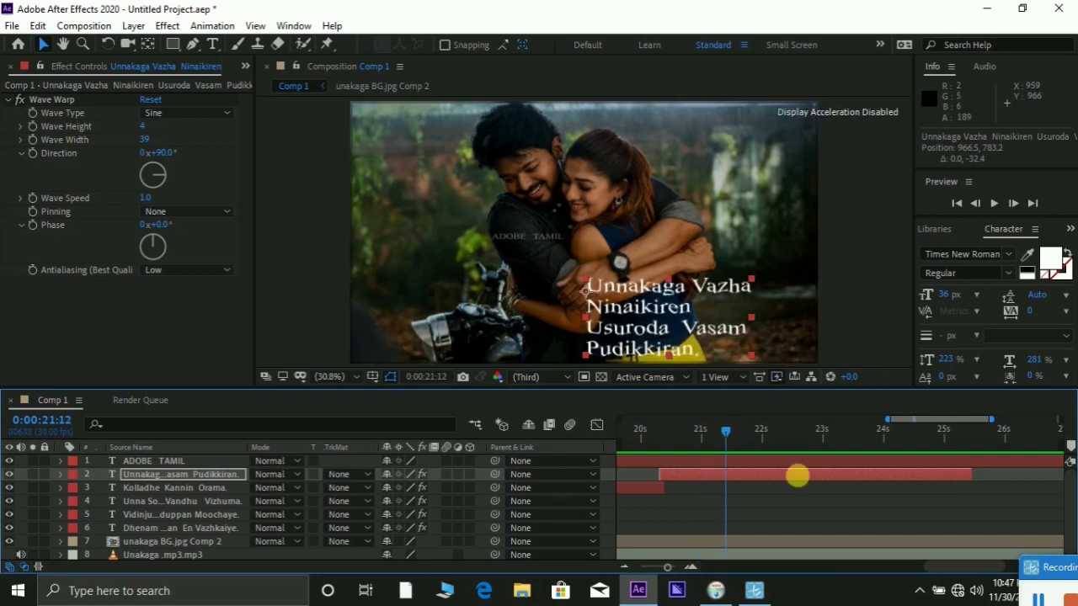
left_click(869, 438)
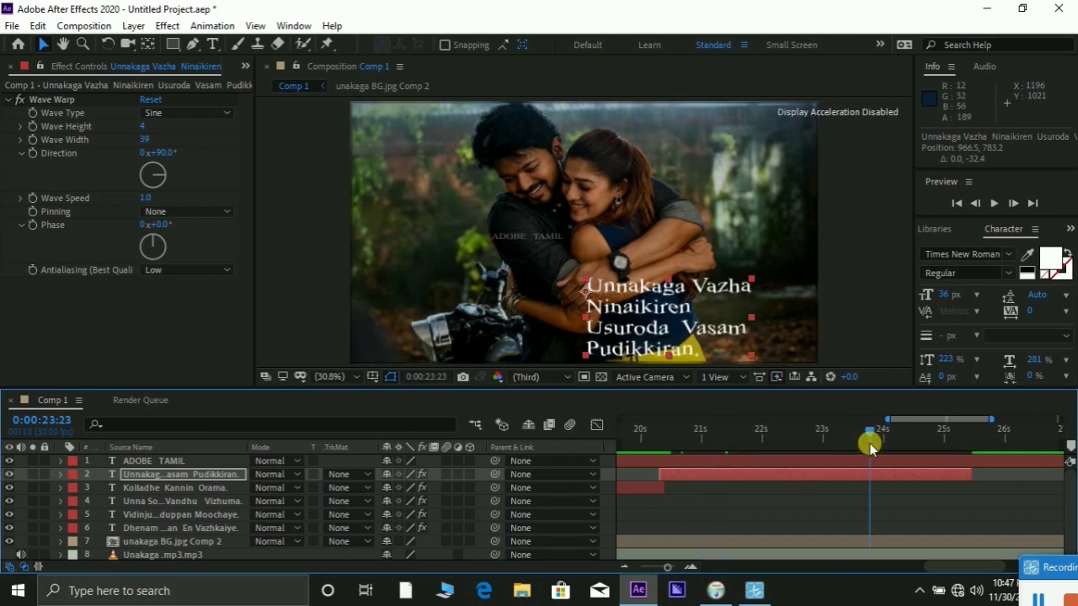
left_click_drag(872, 440, 920, 446)
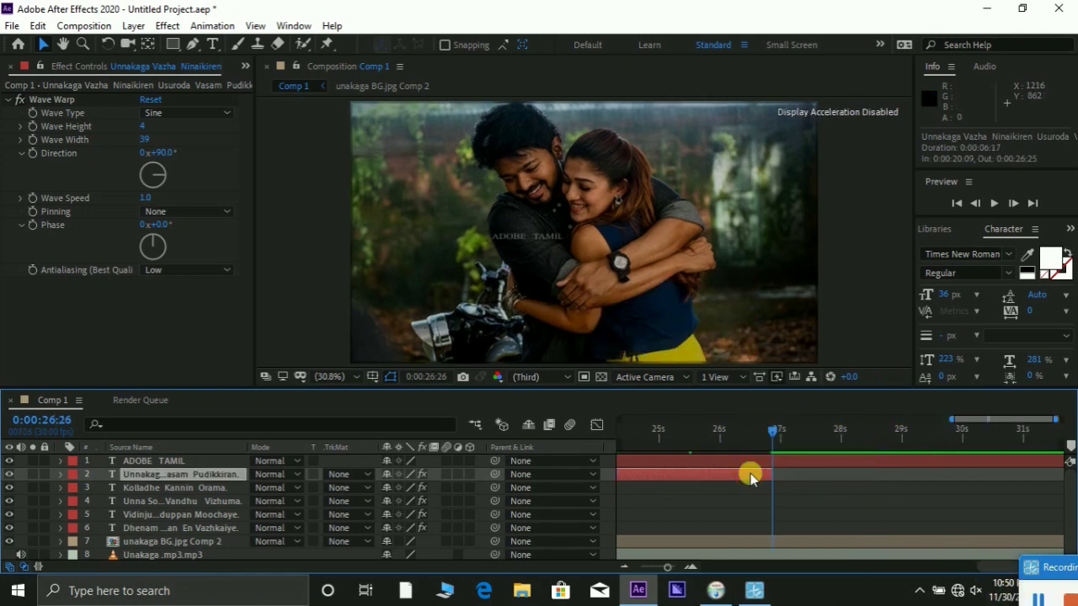
- Duplicate the "Unnakaga Vazha" lyric layer and move the copy to start at 0:00:26:06, overlapping the end of the original
key("ctrl+d")
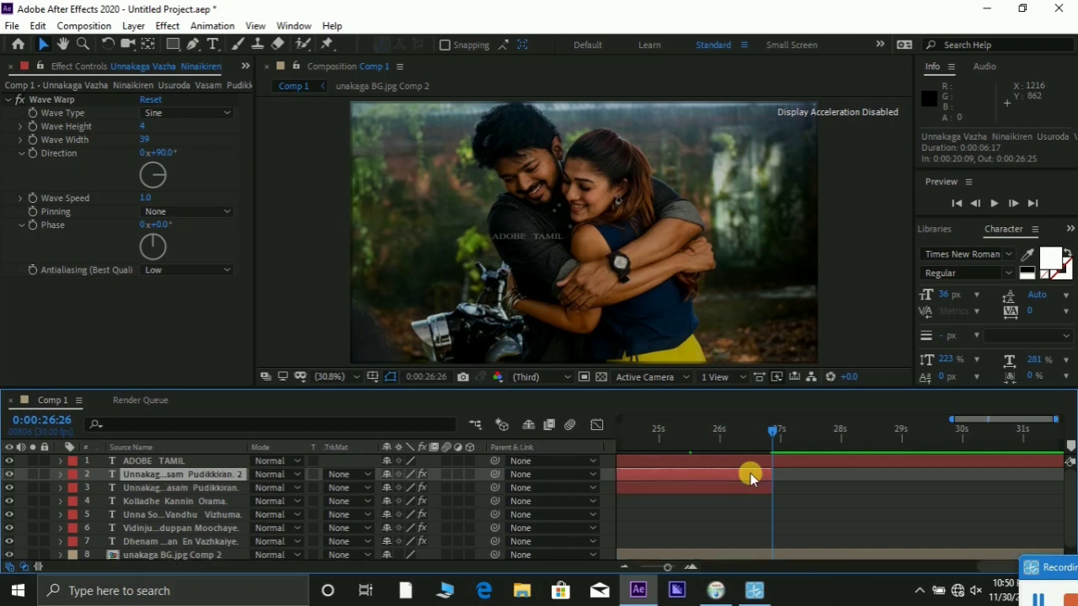
left_click_drag(736, 473, 1071, 469)
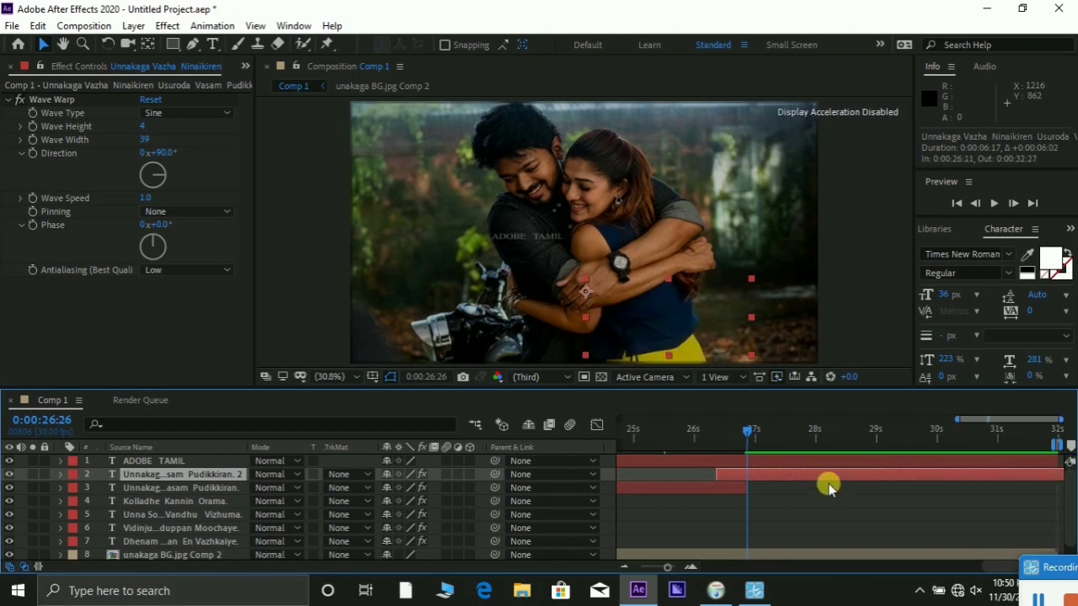
mouse_move(794, 477)
left_mouse_down()
mouse_move(784, 477)
mouse_move(792, 473)
left_mouse_up()
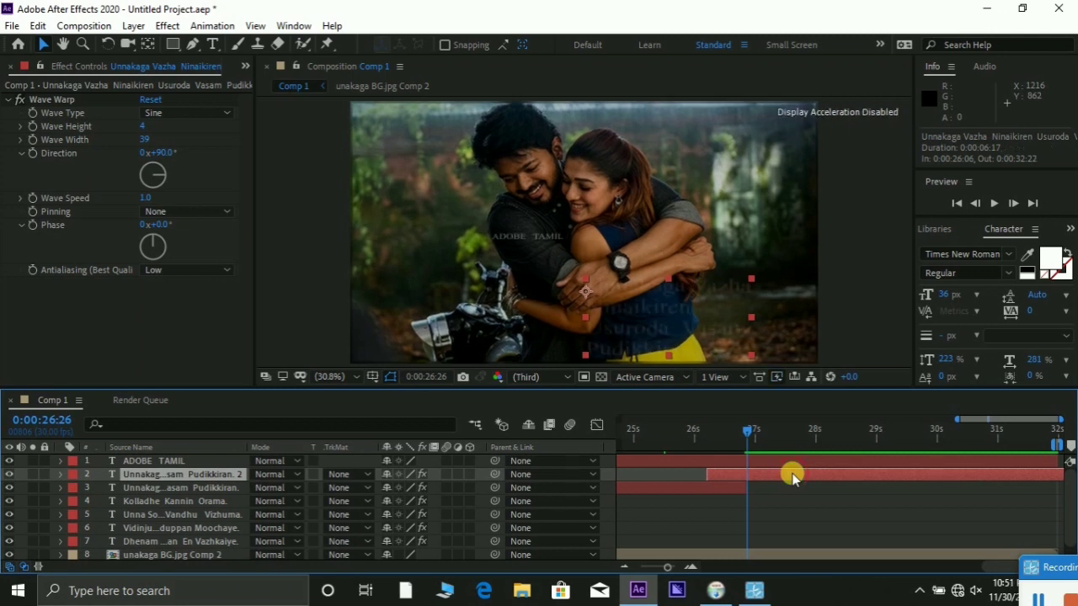
- Set the current time to 0:00:27:14 and replace the duplicated lyric layer's text with "Usuroda Vasam"
key("ctrl+t")
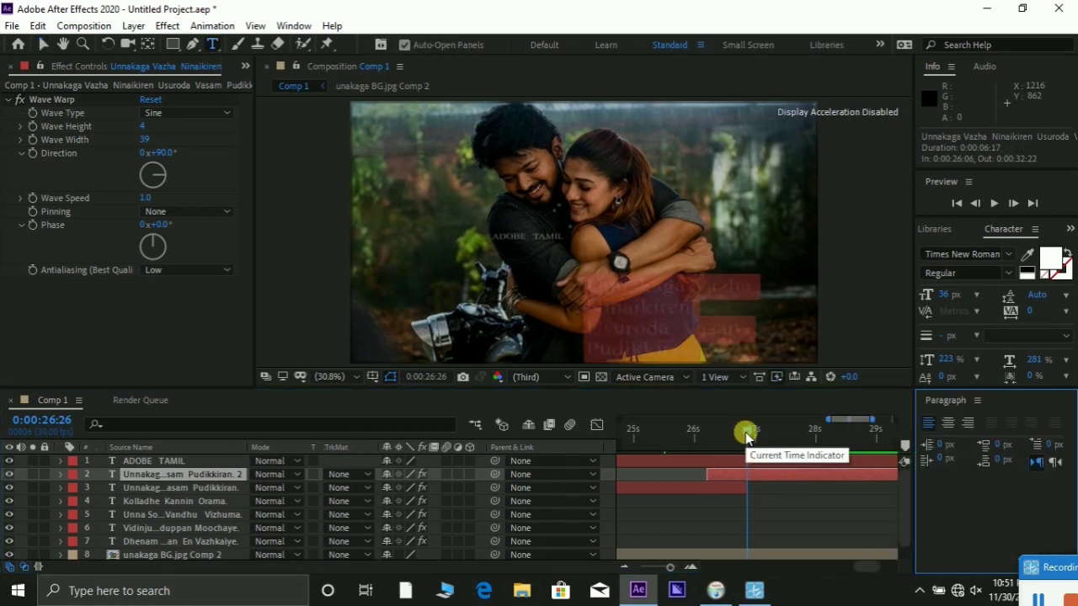
left_click_drag(746, 435, 784, 440)
left_click(755, 476)
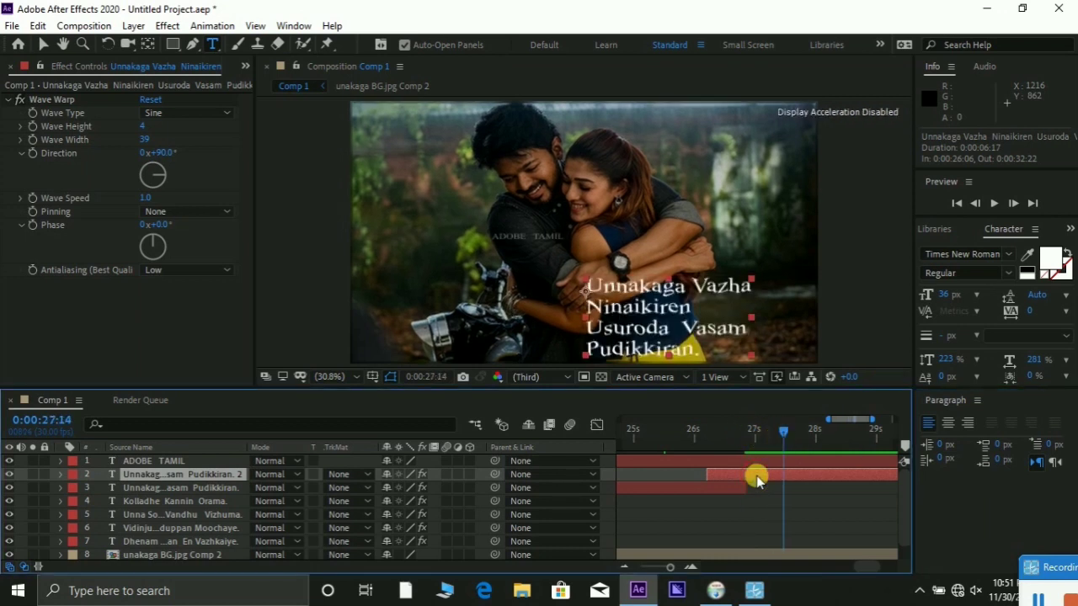
double_click(756, 476)
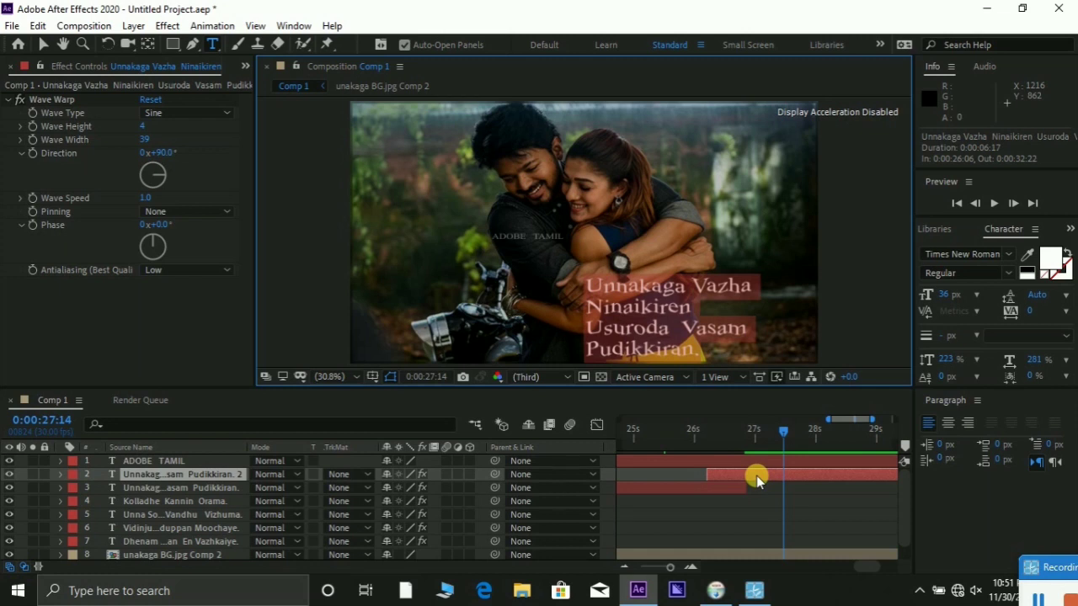
type("U")
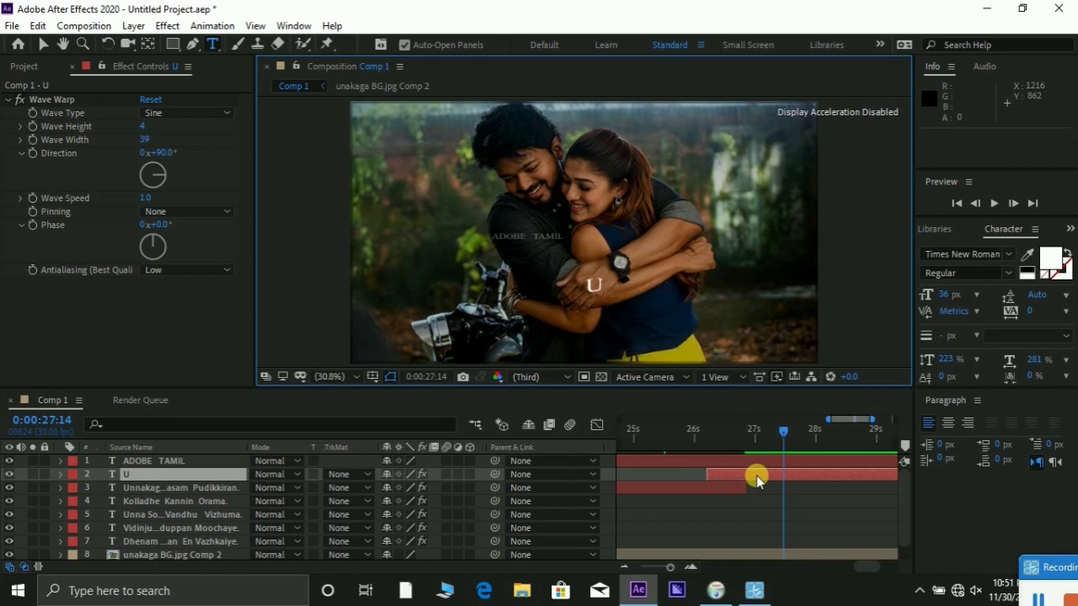
type("suroda")
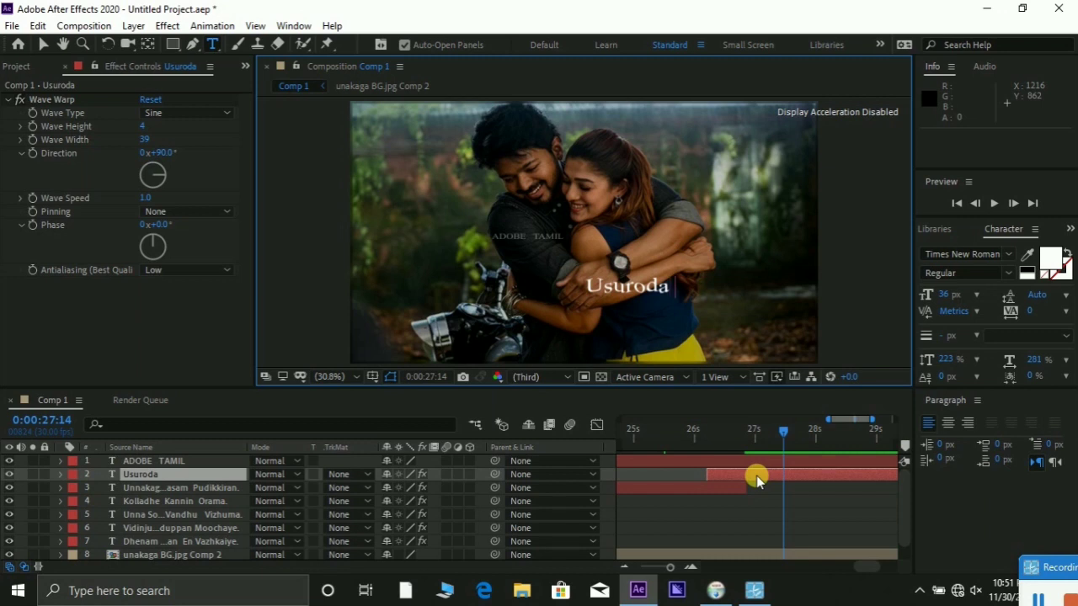
type(" Vasa")
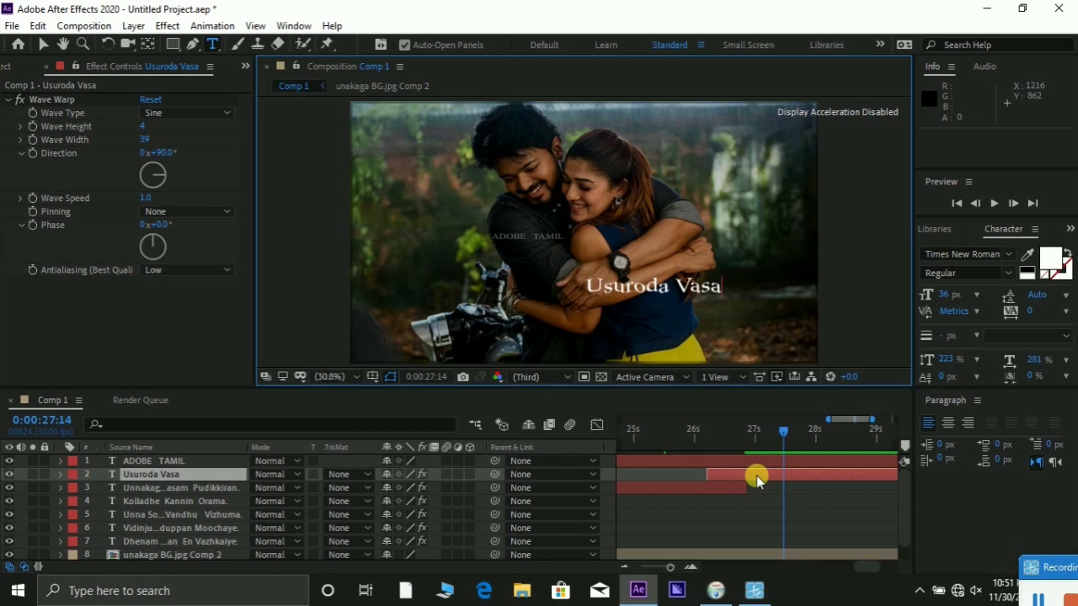
type("m")
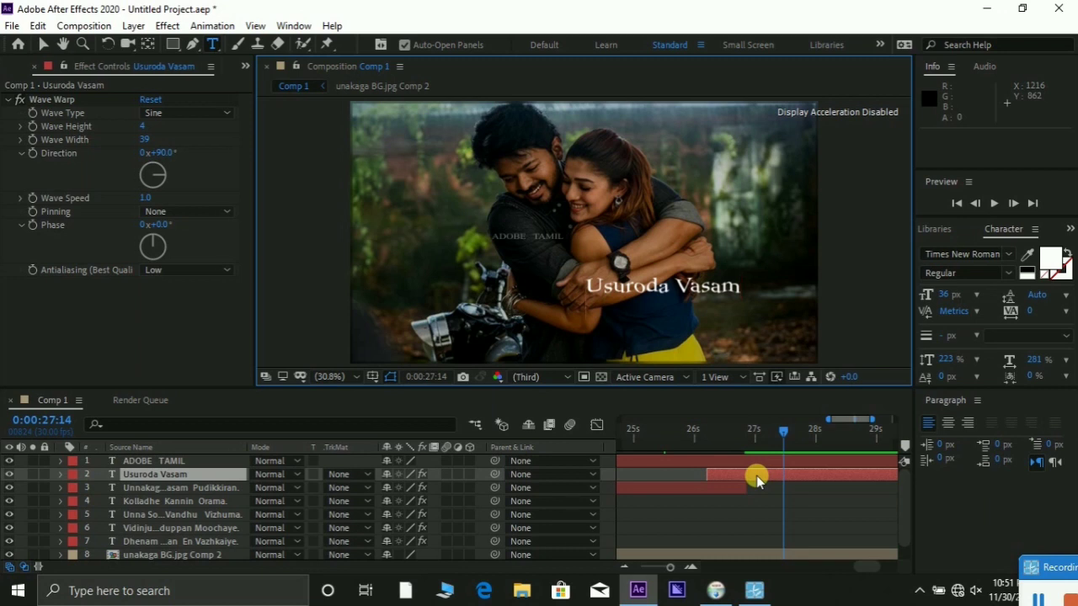
- Add a second line reading "Pudikkiren" below "Usuroda Vasam" in the lyric text
key("Return")
type("P")
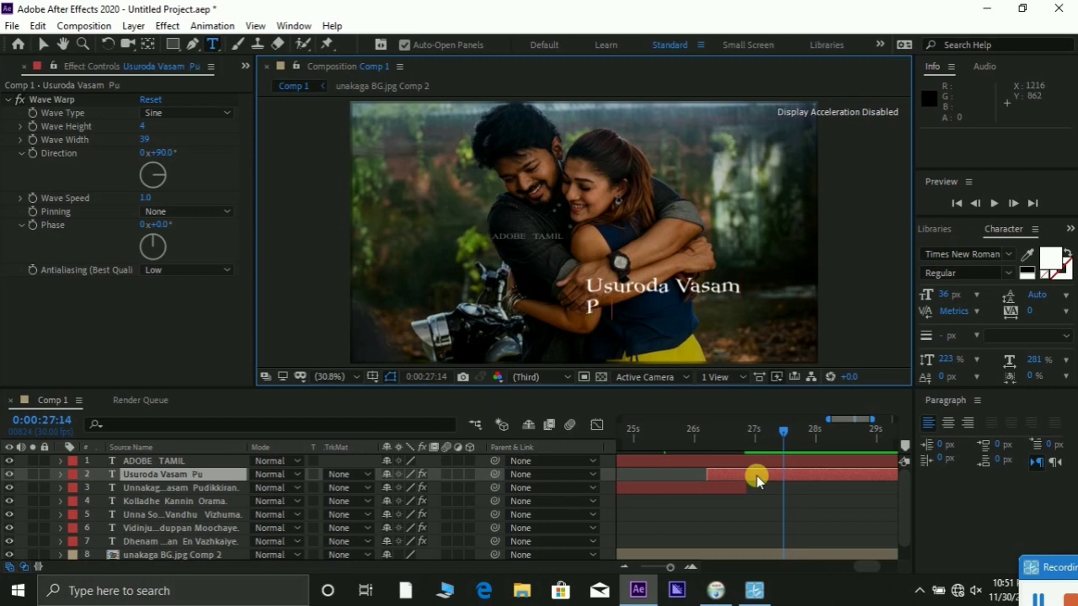
type("udi")
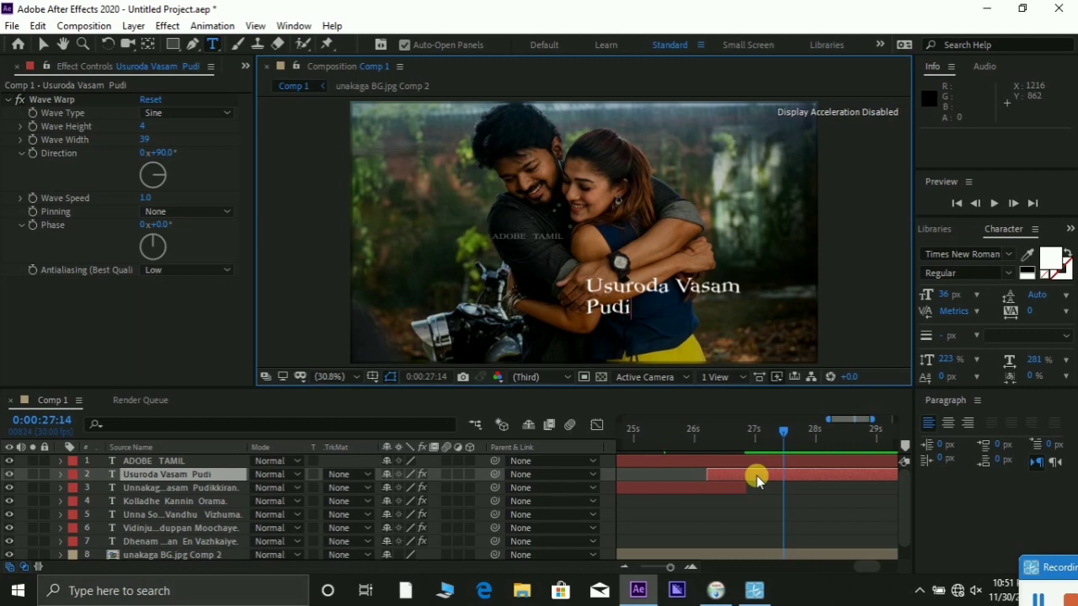
type("kk")
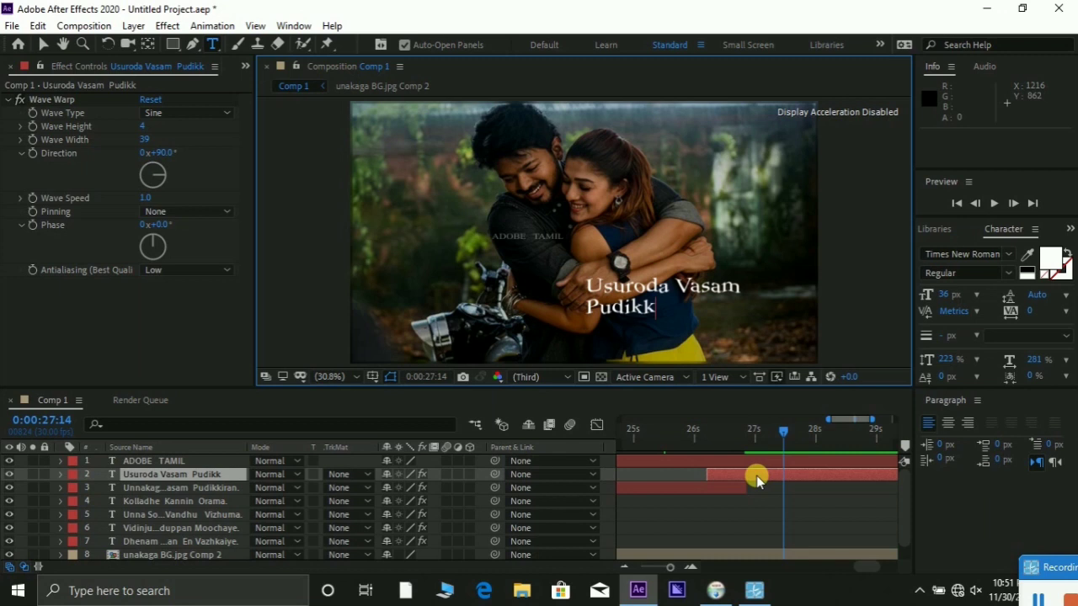
type("iren")
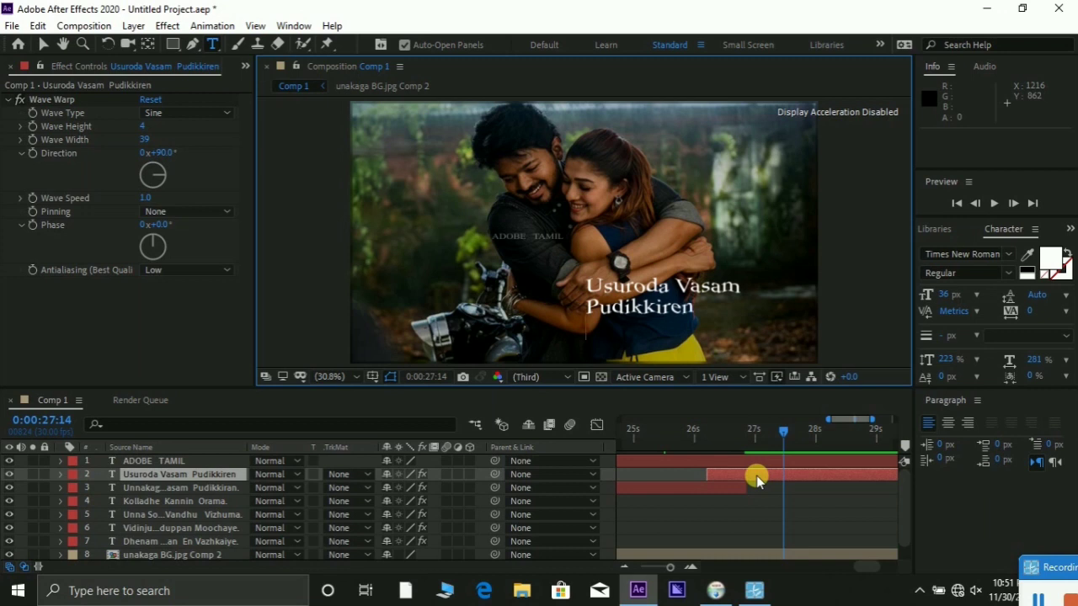
- Add a third line reading "Unakaga Vazha" to the "Usuroda Vasam" lyric text
key("Return")
type("U")
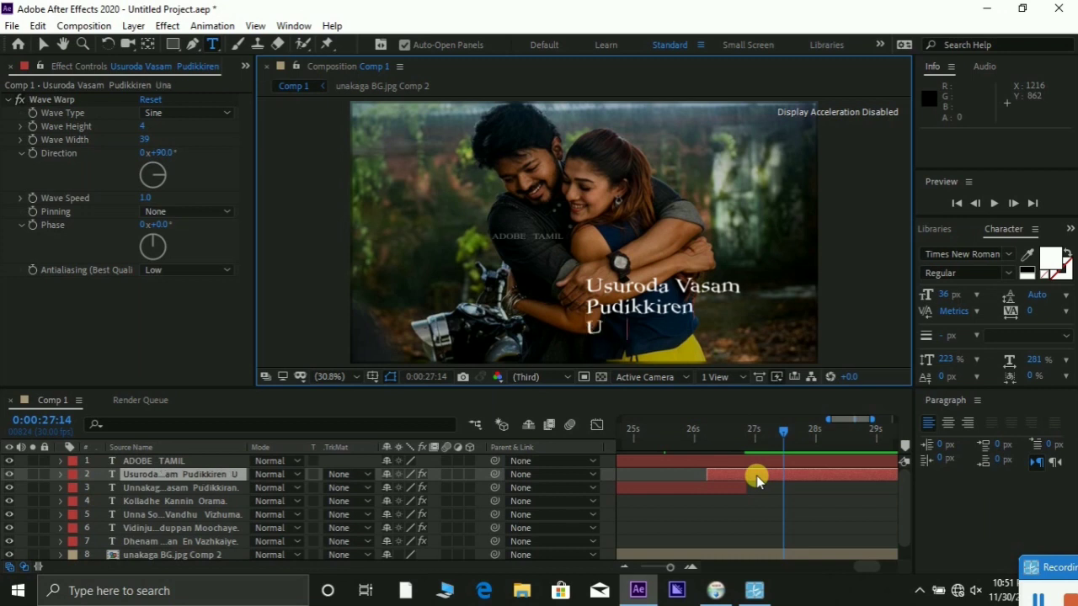
type("naka")
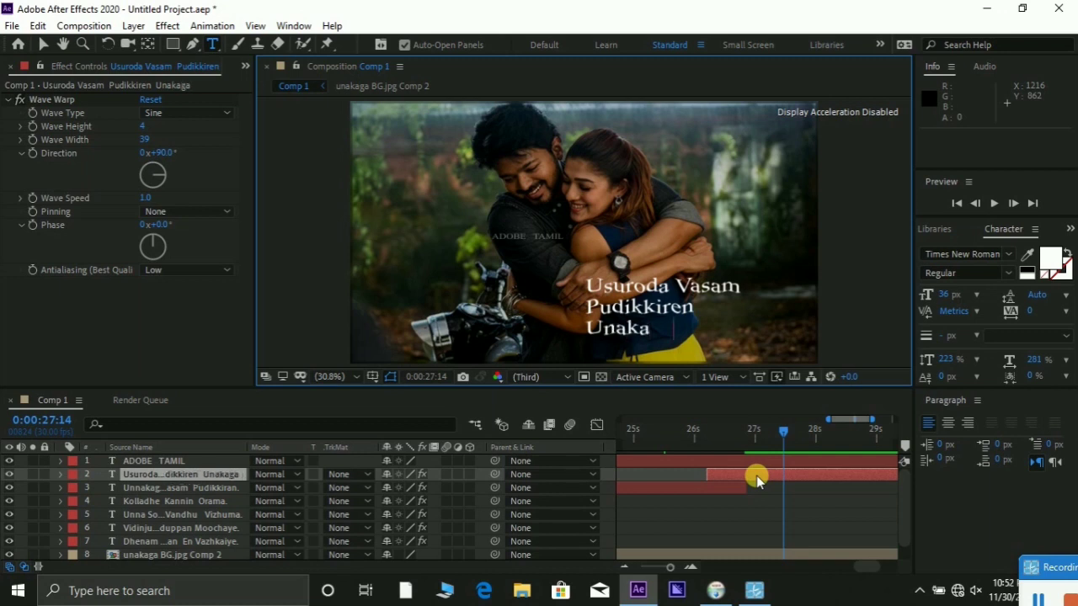
type("ga V")
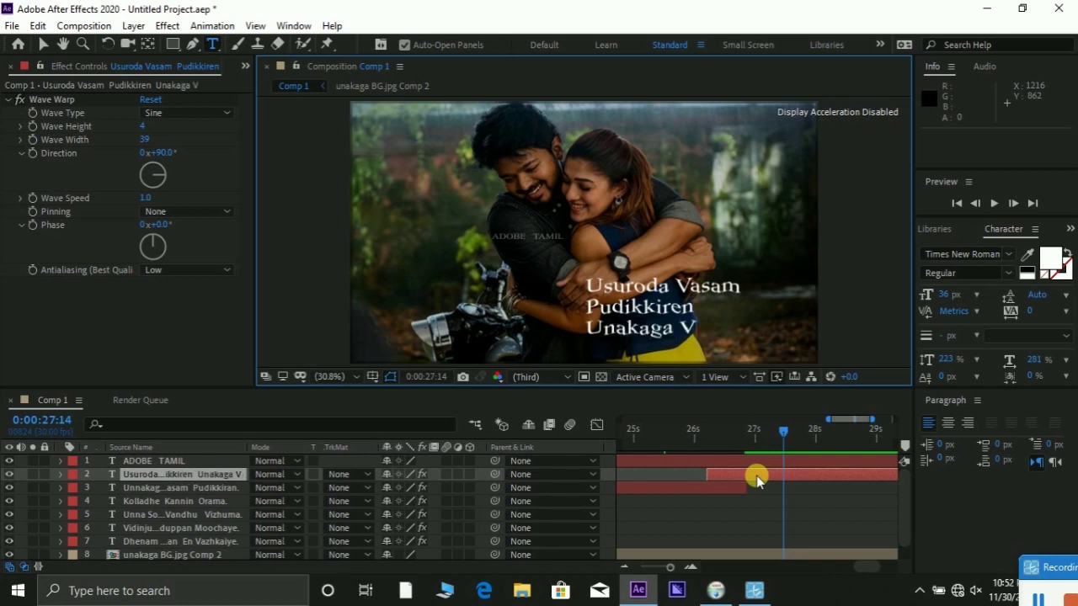
type("azha")
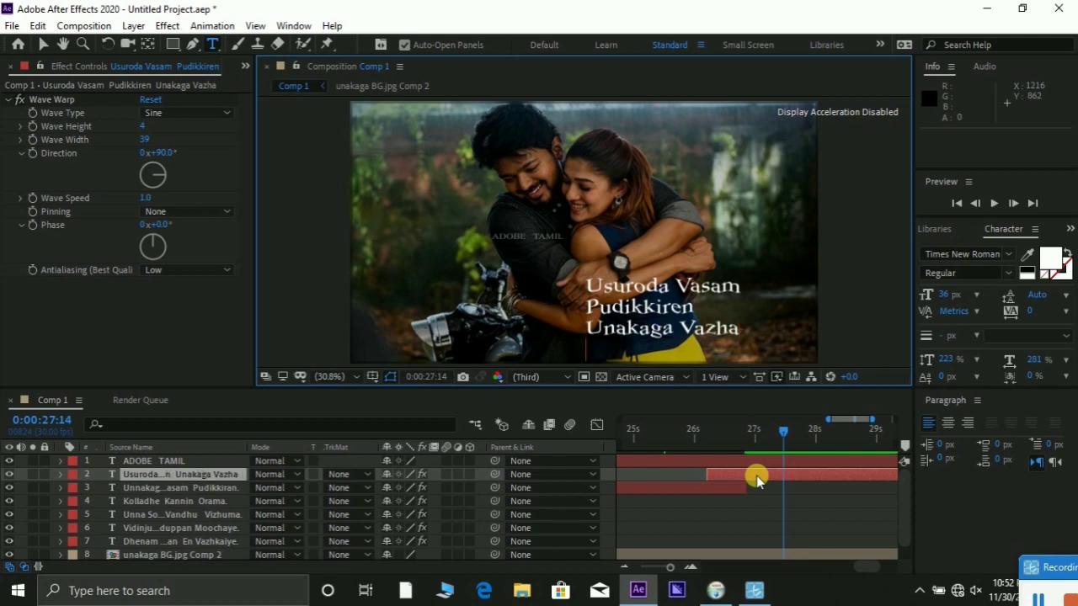
- Add a fourth line reading "Ninaikiran." to finish the "Usuroda Vasam" lyric text
type(" Ni")
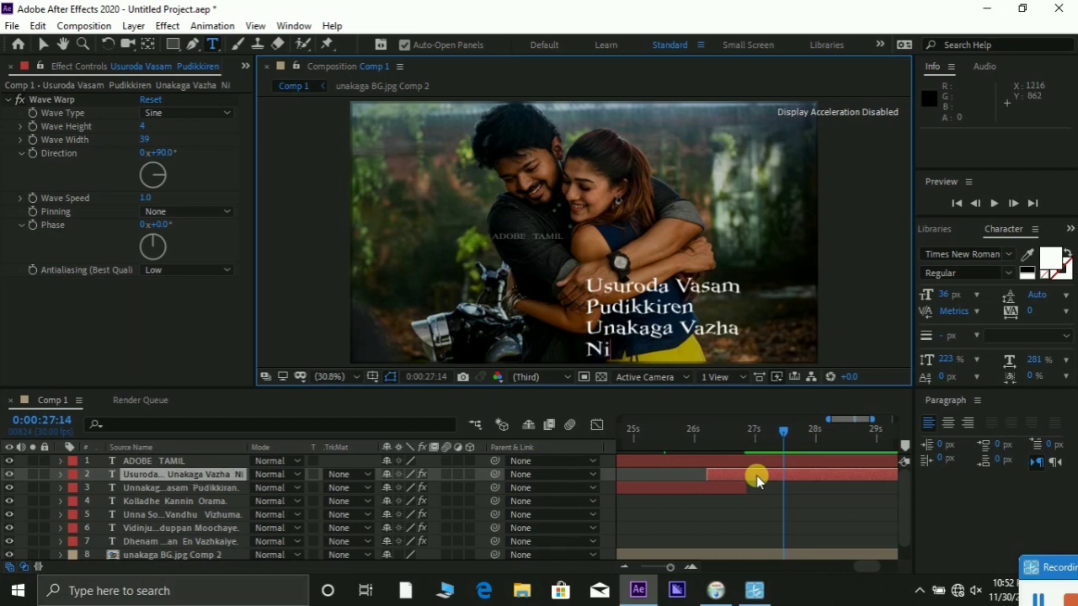
type("na")
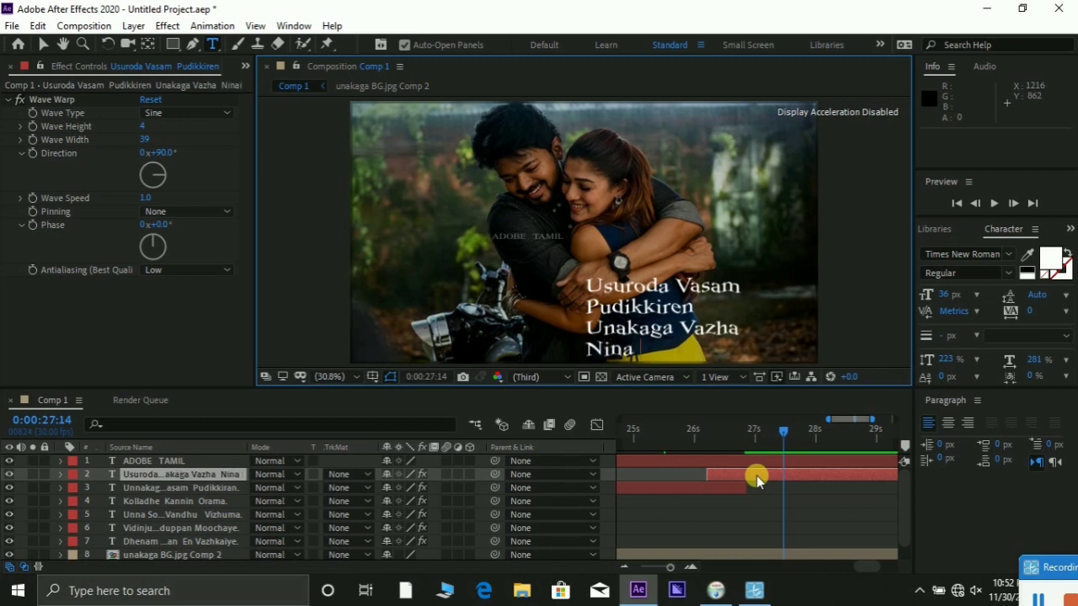
type("iki")
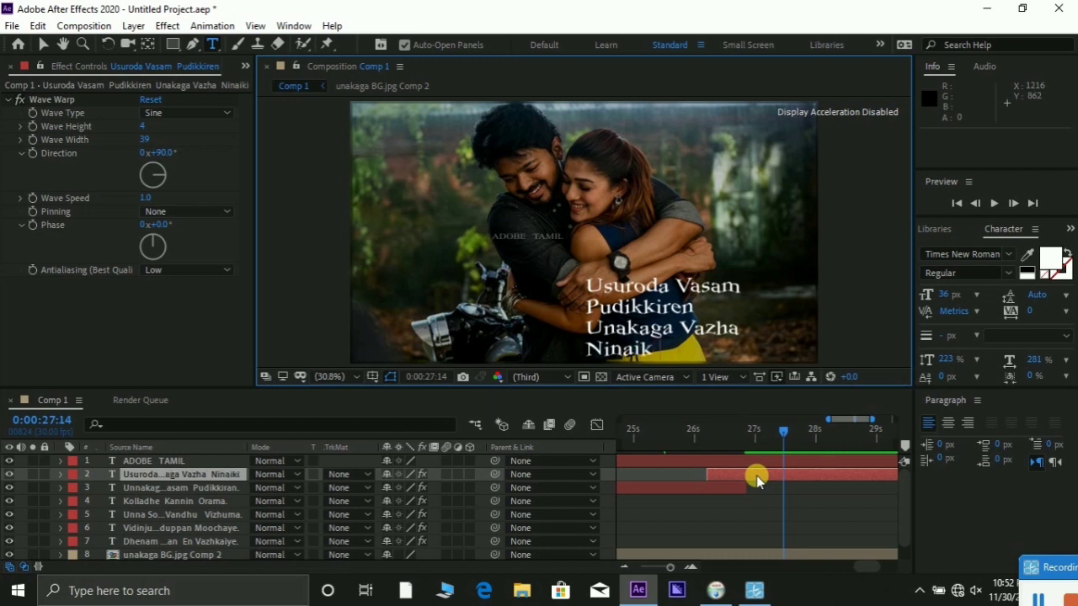
type("ran.")
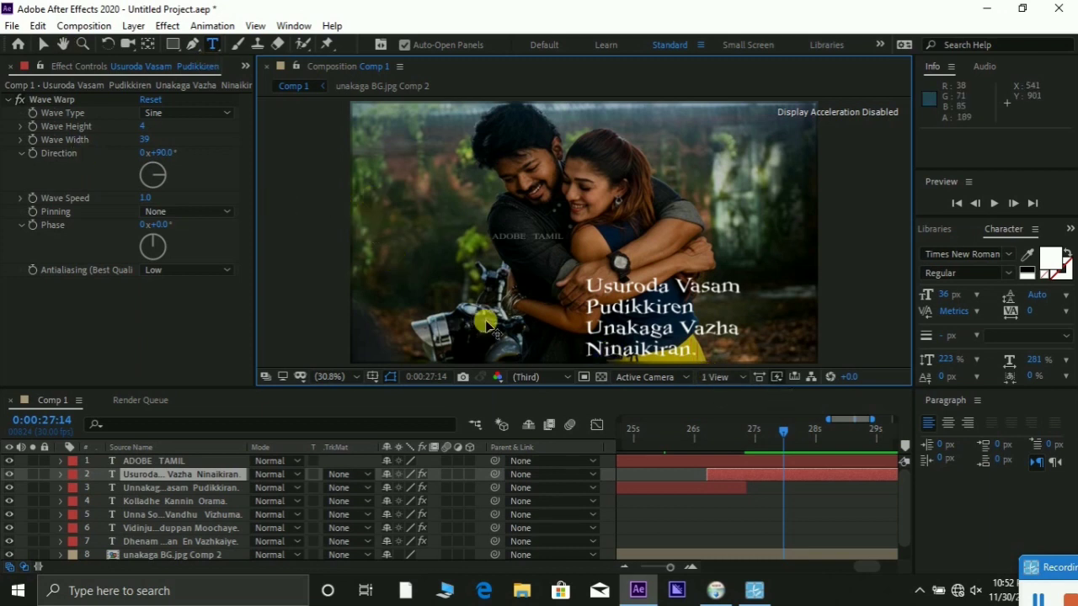
- Undock and close the Paragraph panel, and scrub the current time to the end of the composition at 0:00:31:29
left_click(974, 403)
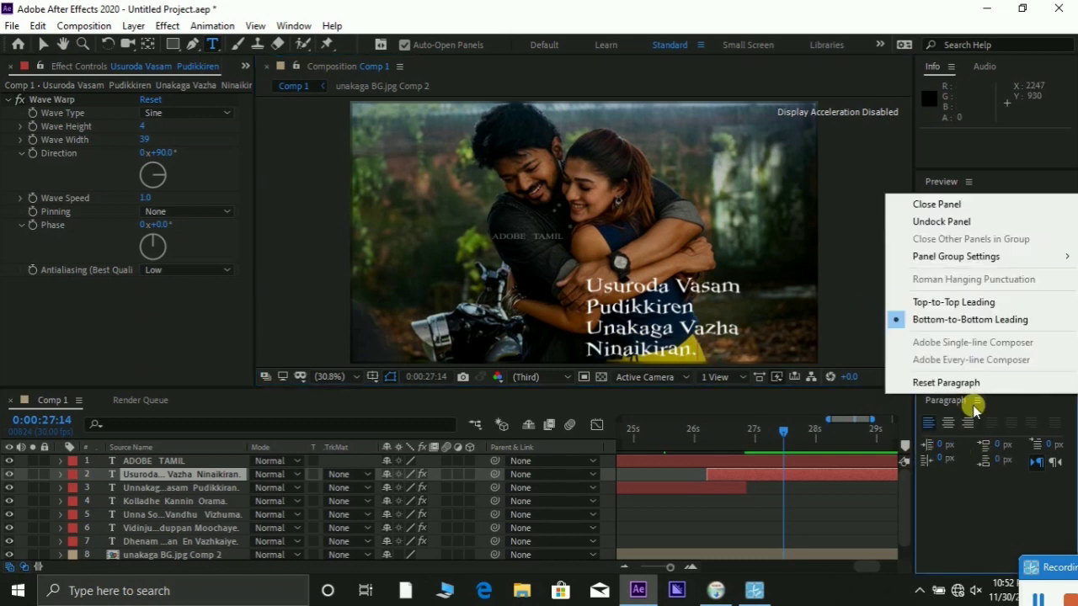
left_click(954, 223)
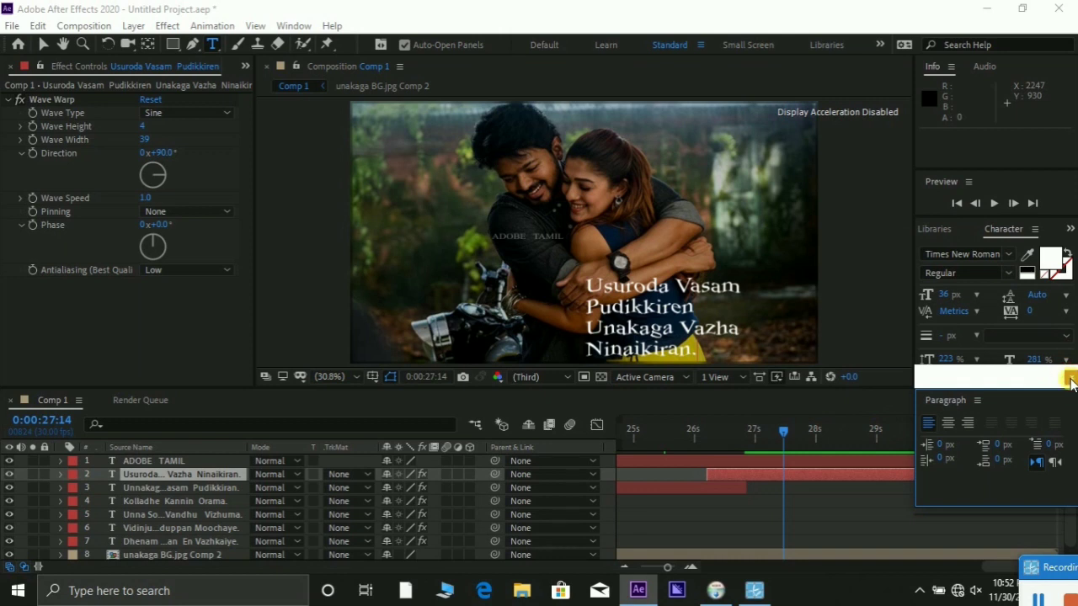
left_click(1072, 380)
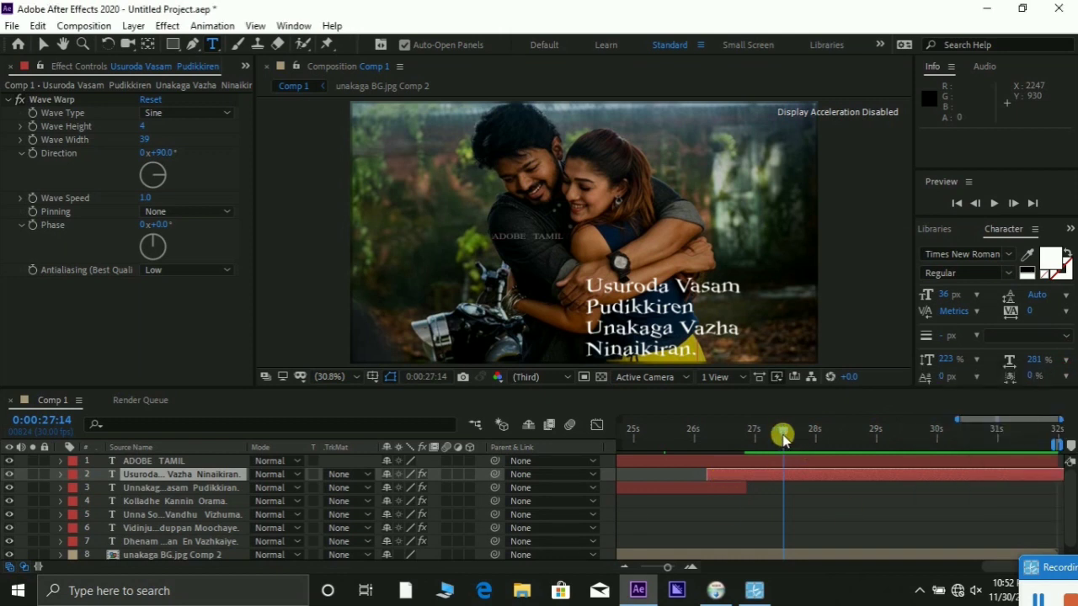
left_click_drag(784, 436, 1066, 446)
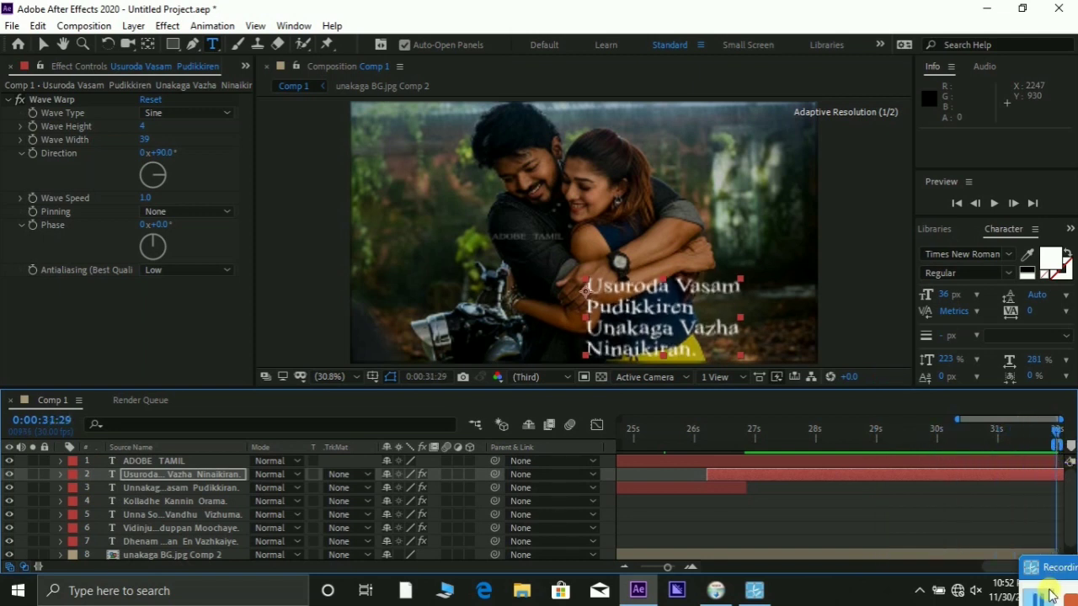